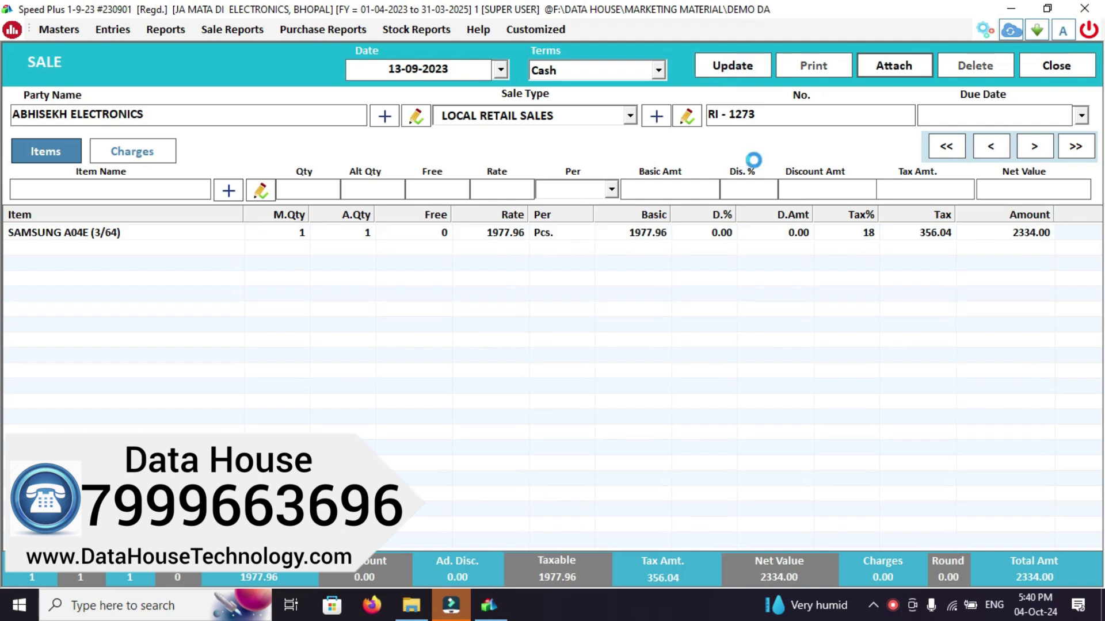
Save cash sale bill RI - 1273 and preview its invoice, grand total 2334.00
left_click(599, 358)
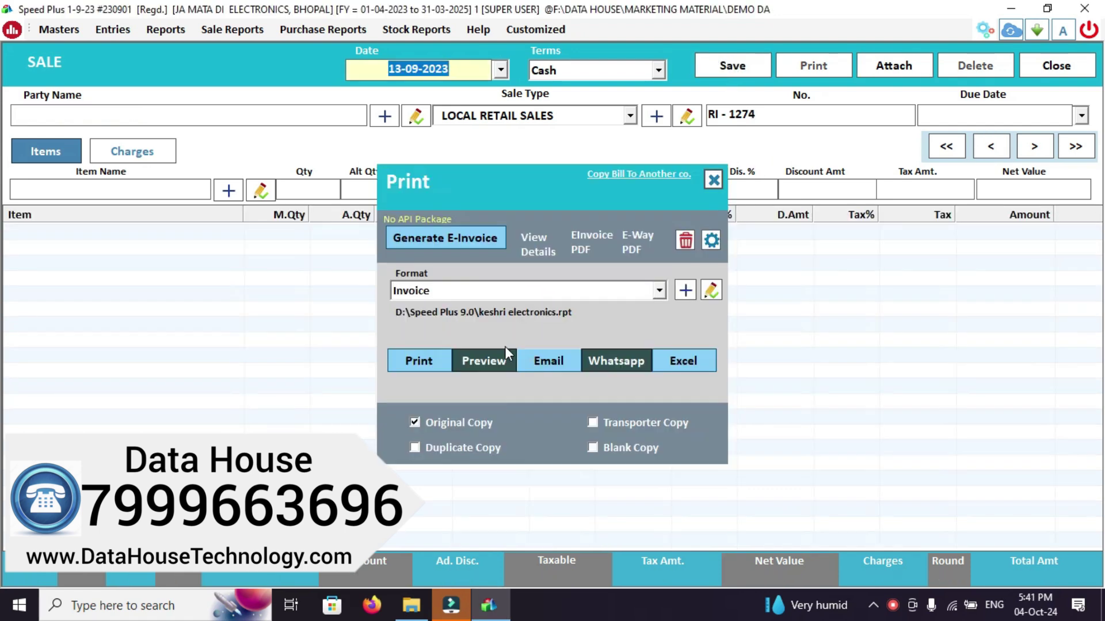
left_click(485, 357)
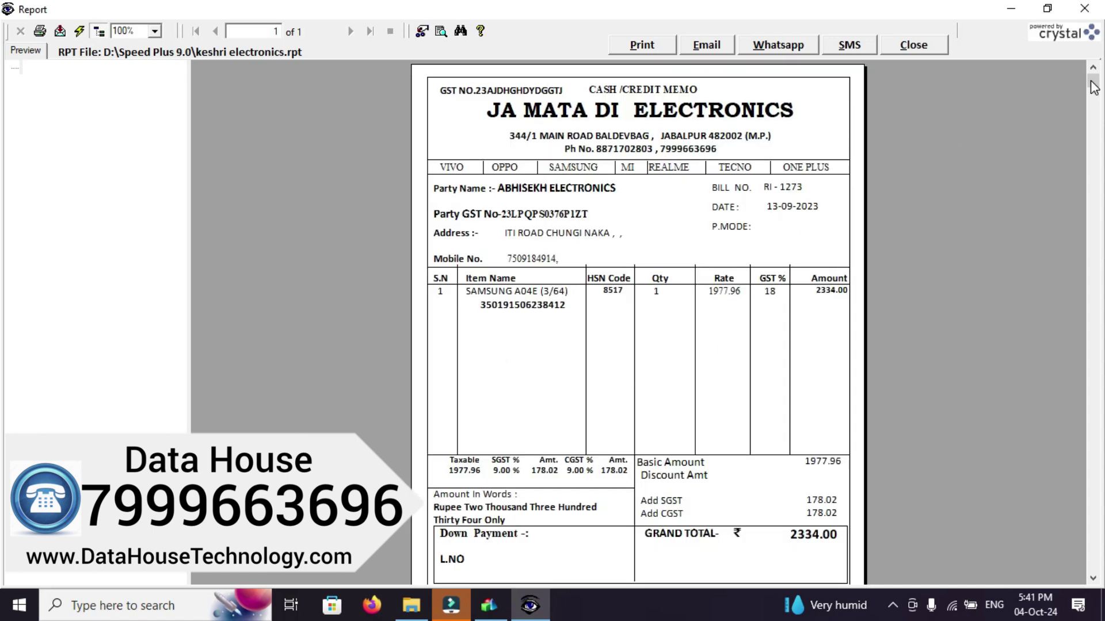
Scroll the RI - 1273 invoice preview down to check its footer
mouse_move(1095, 85)
left_mouse_down()
mouse_move(1068, 255)
mouse_move(1037, 357)
mouse_move(1027, 485)
mouse_move(1064, 219)
mouse_move(1026, 412)
mouse_move(1048, 126)
mouse_move(1060, 74)
mouse_move(1025, 467)
left_mouse_up()
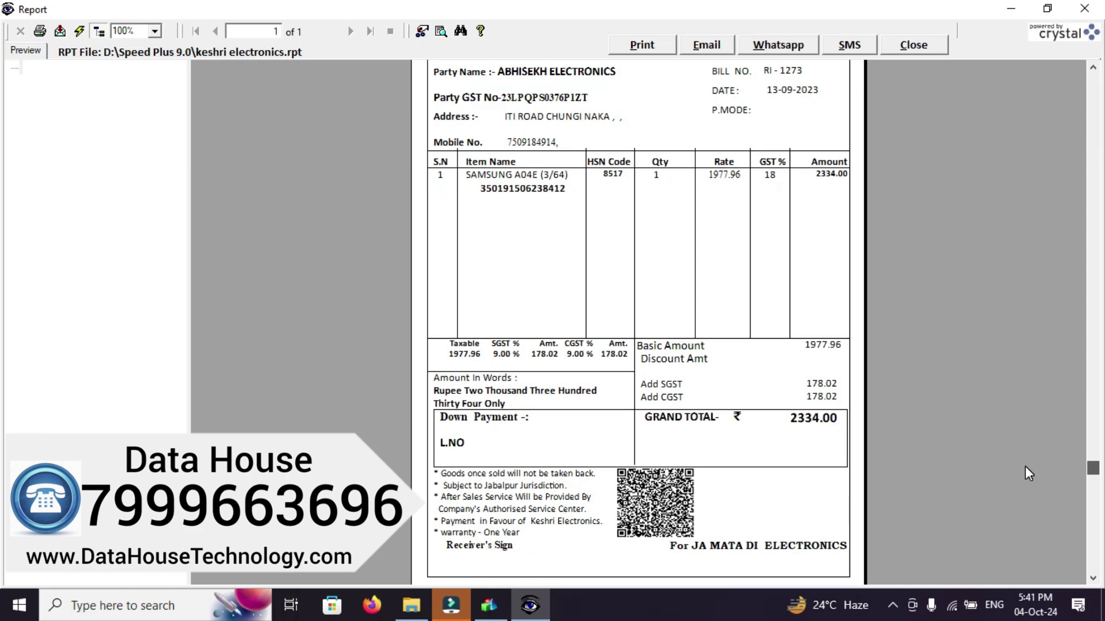
left_click_drag(1025, 467, 1025, 467)
Close the invoice preview and exit Speed Plus 9.0
left_click(915, 46)
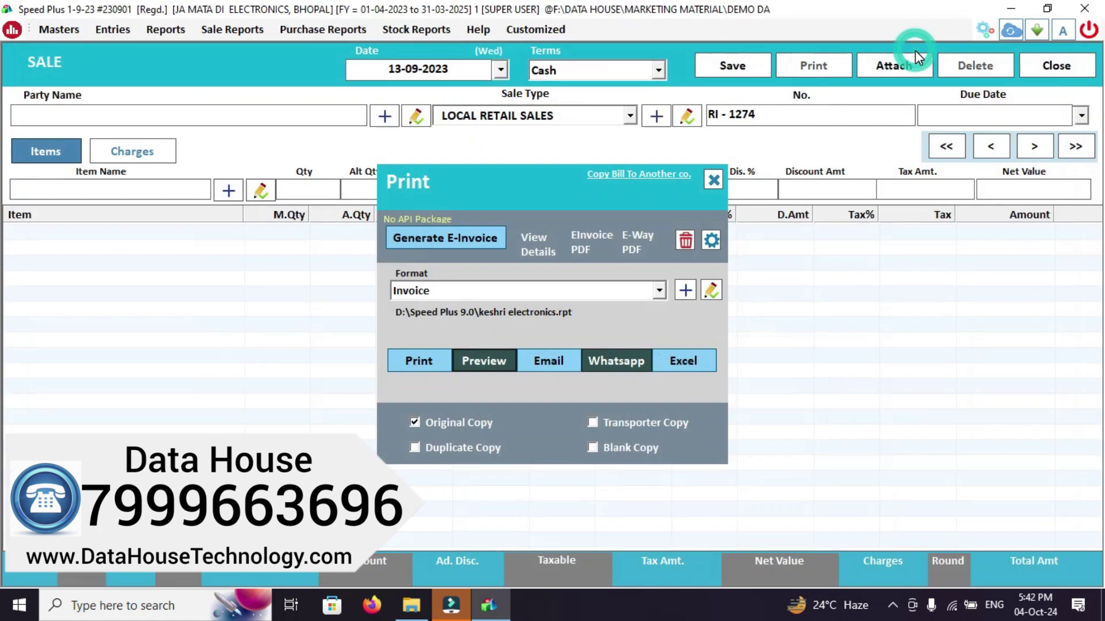
left_click(1097, 10)
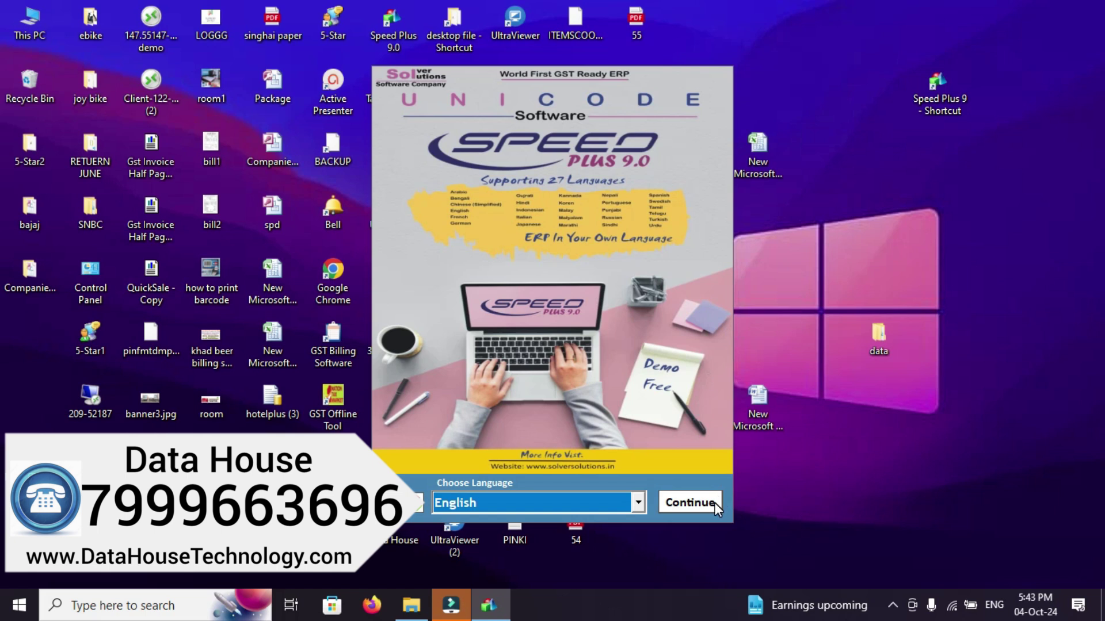
Continue in English and open the JA MATA DI ELECTRONICS company
left_click(714, 502)
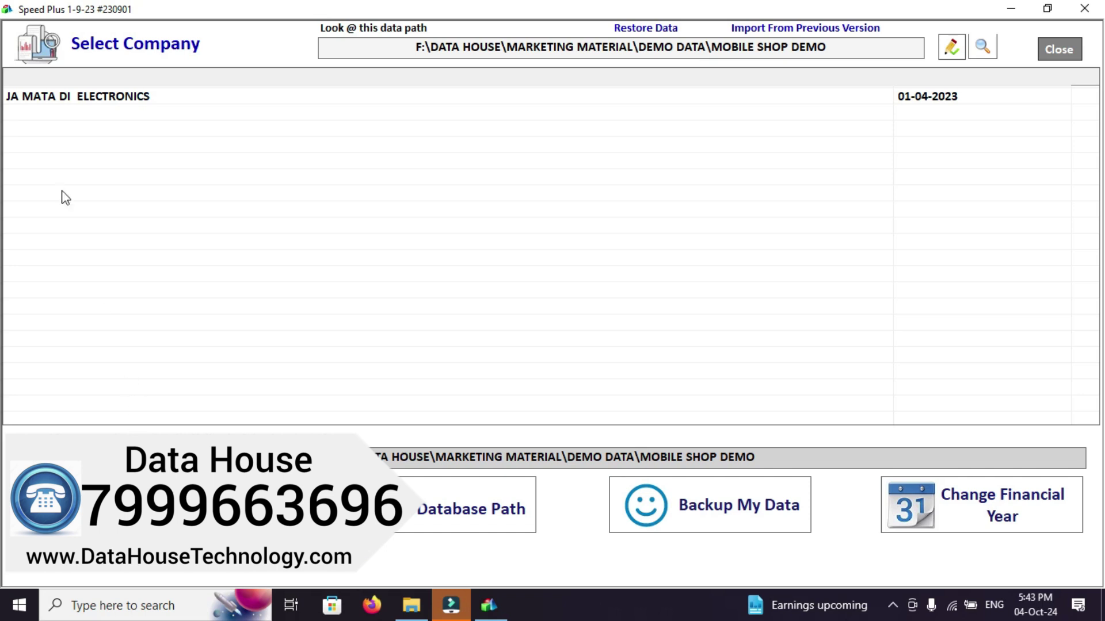
left_click(105, 101)
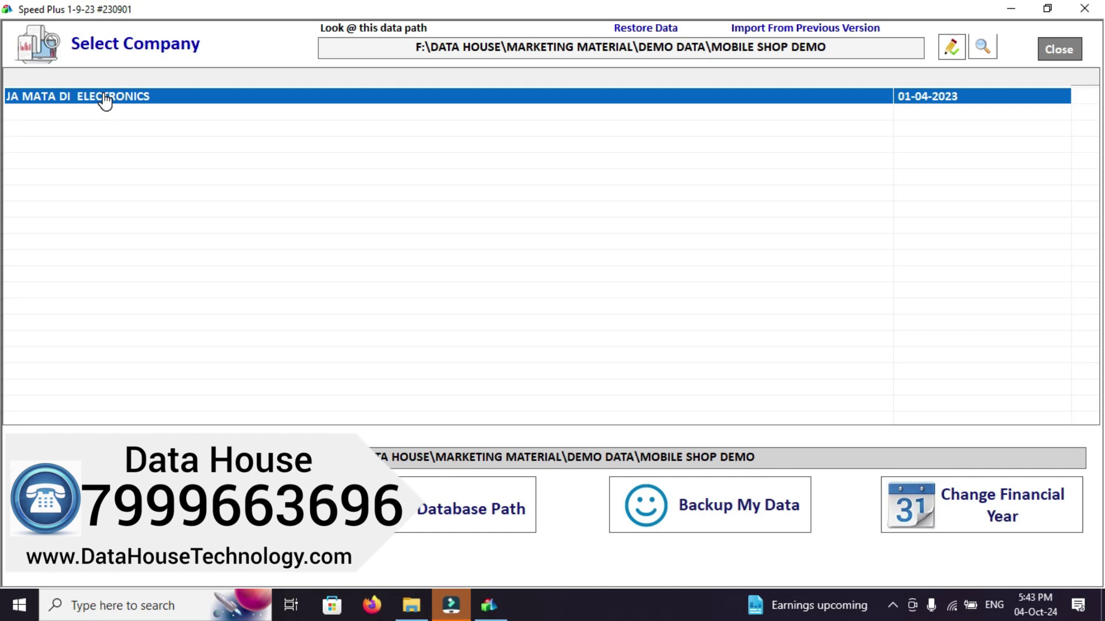
left_click(143, 97)
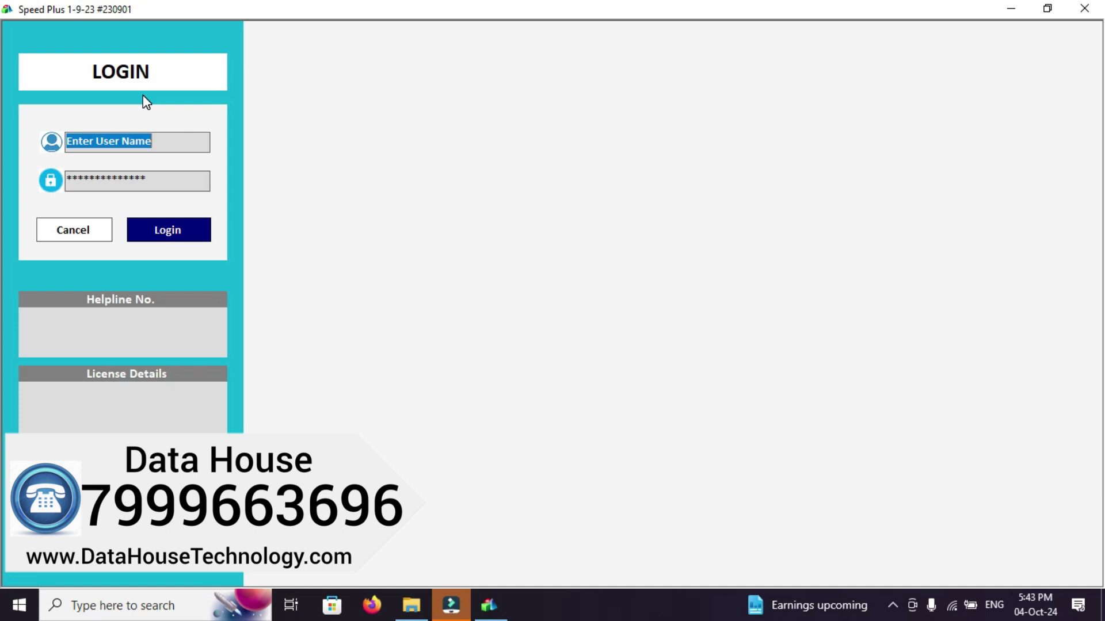
Log in with the user name and password
type("1")
key("Return")
type("1")
key("Return")
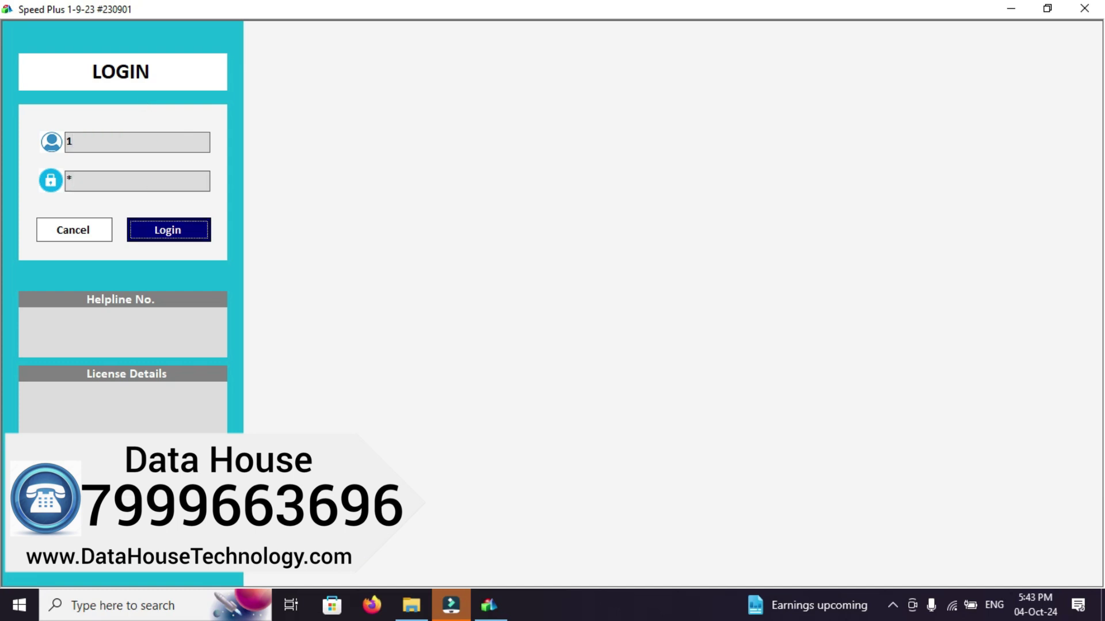
key("Return")
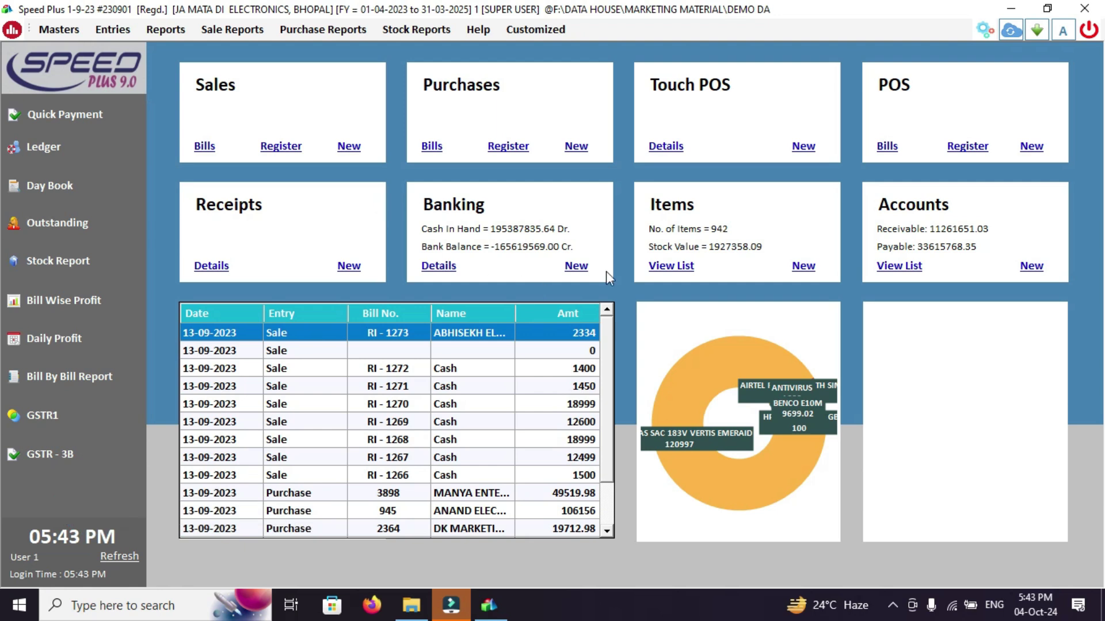
Filter the List of Items by name 'SAM' and open SAMSUNG A04E (3/64) for editing
left_click(799, 271)
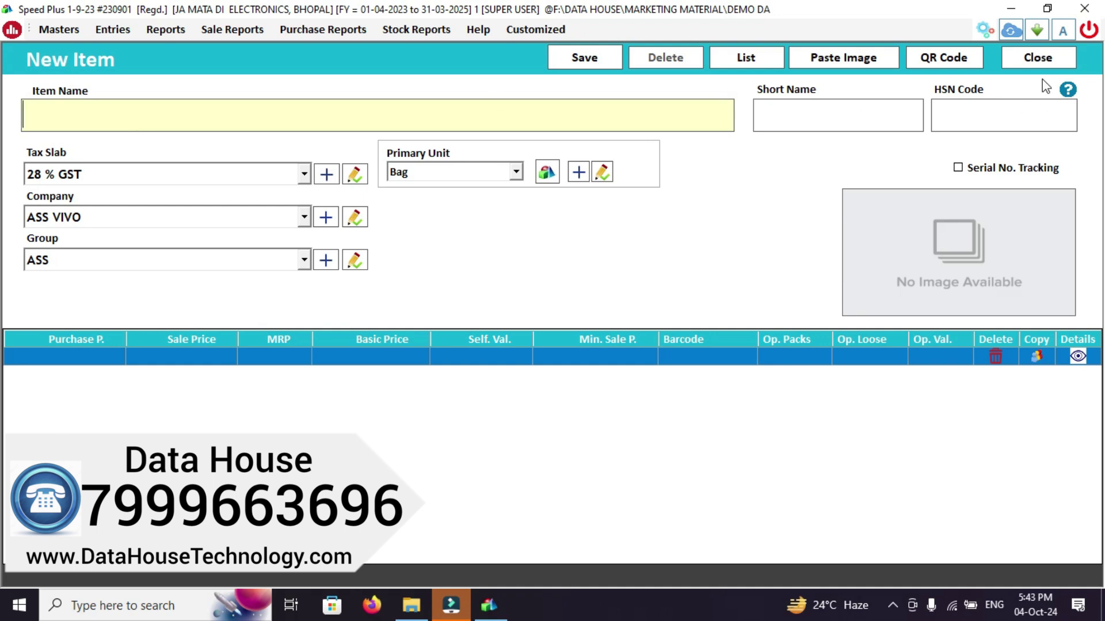
left_click(1038, 58)
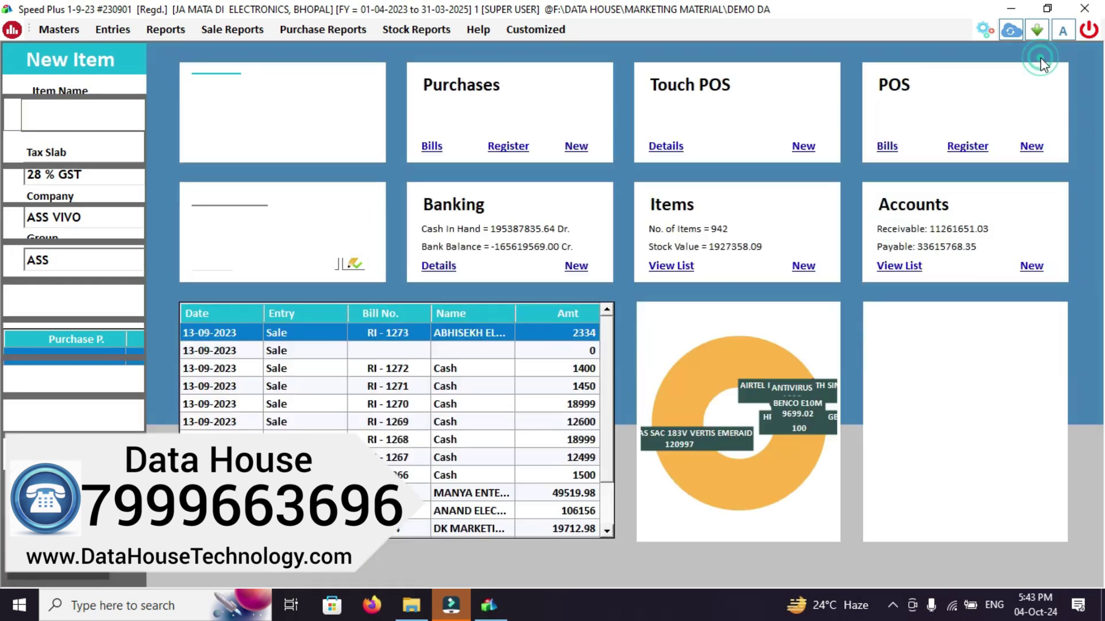
left_click(678, 267)
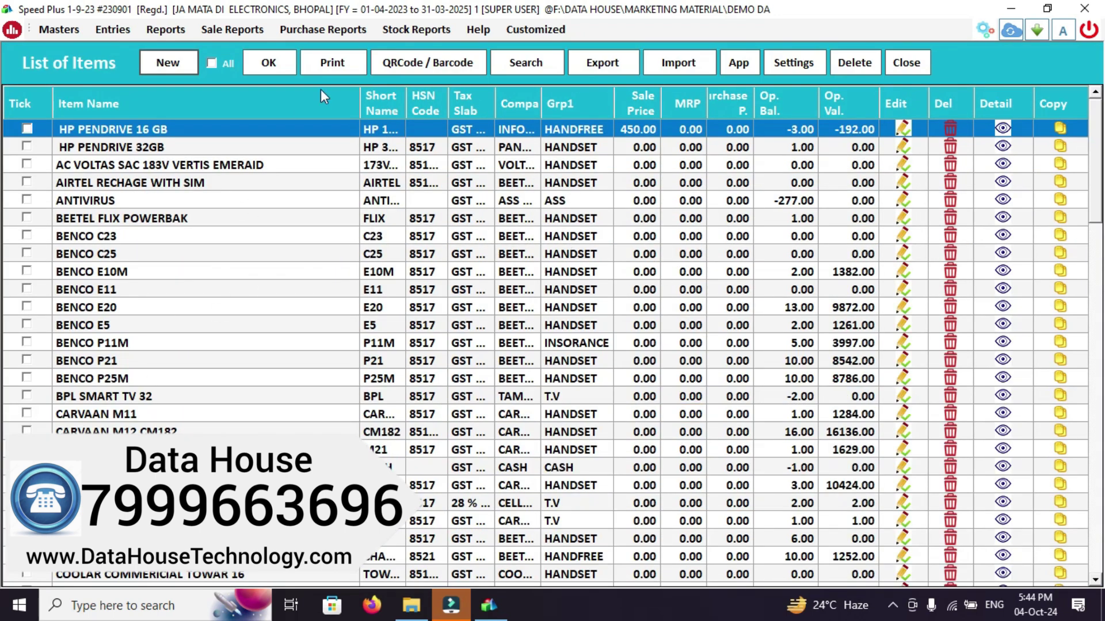
left_click(533, 70)
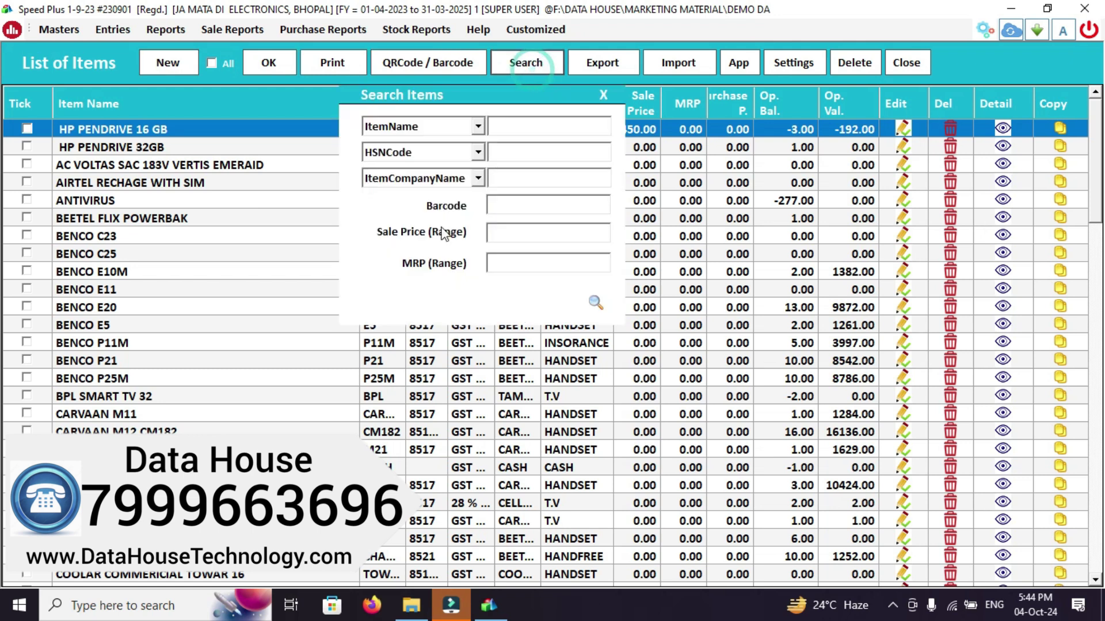
left_click(533, 130)
type("SAM")
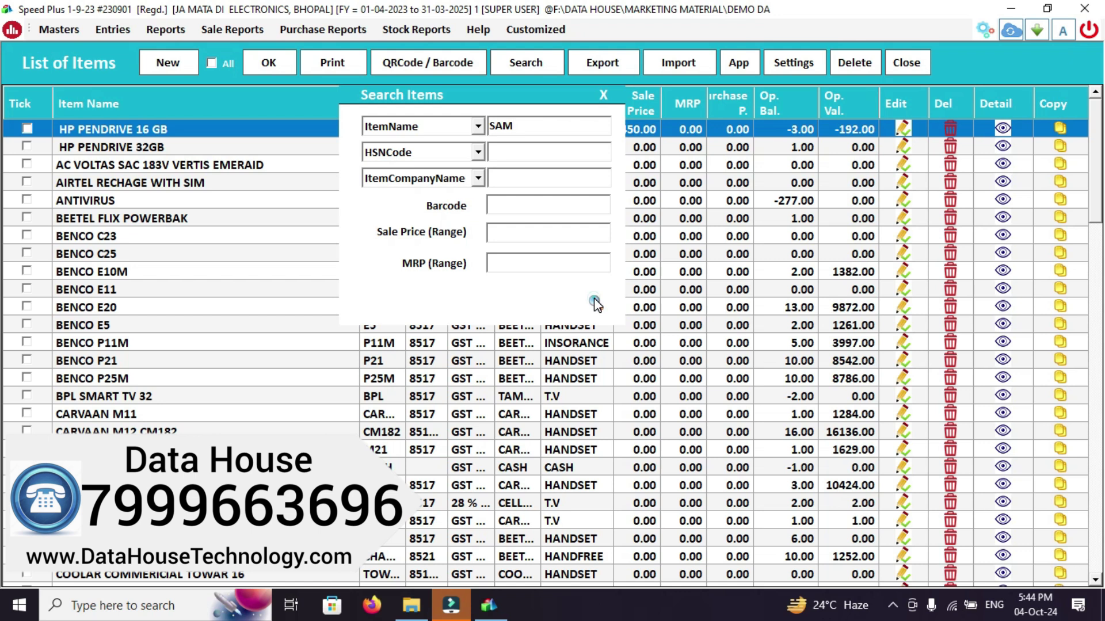
left_click(596, 302)
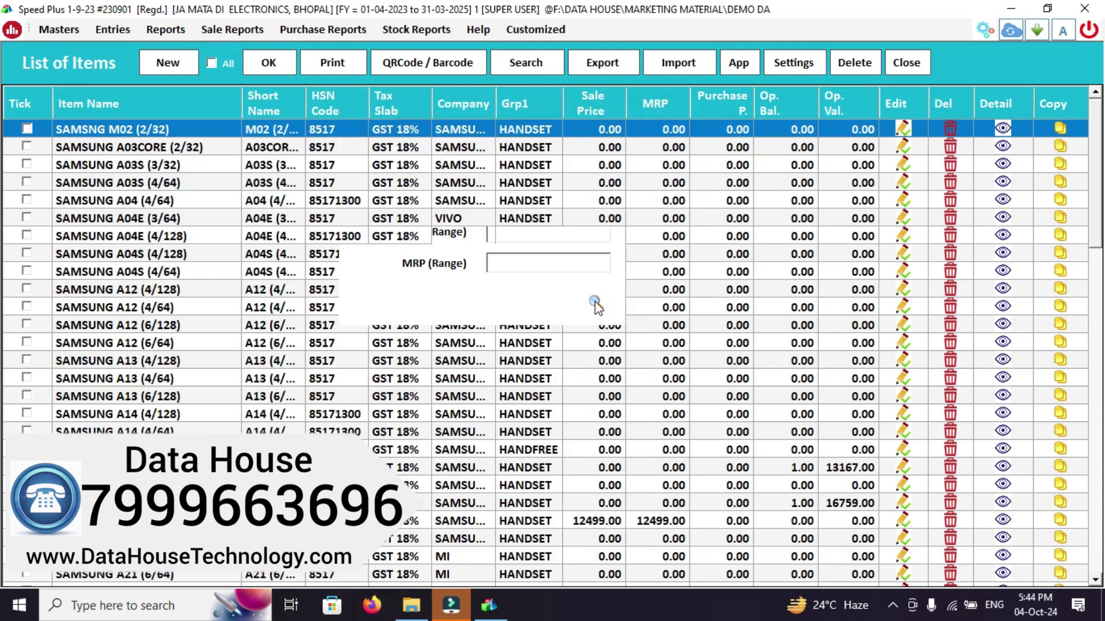
left_click(167, 257)
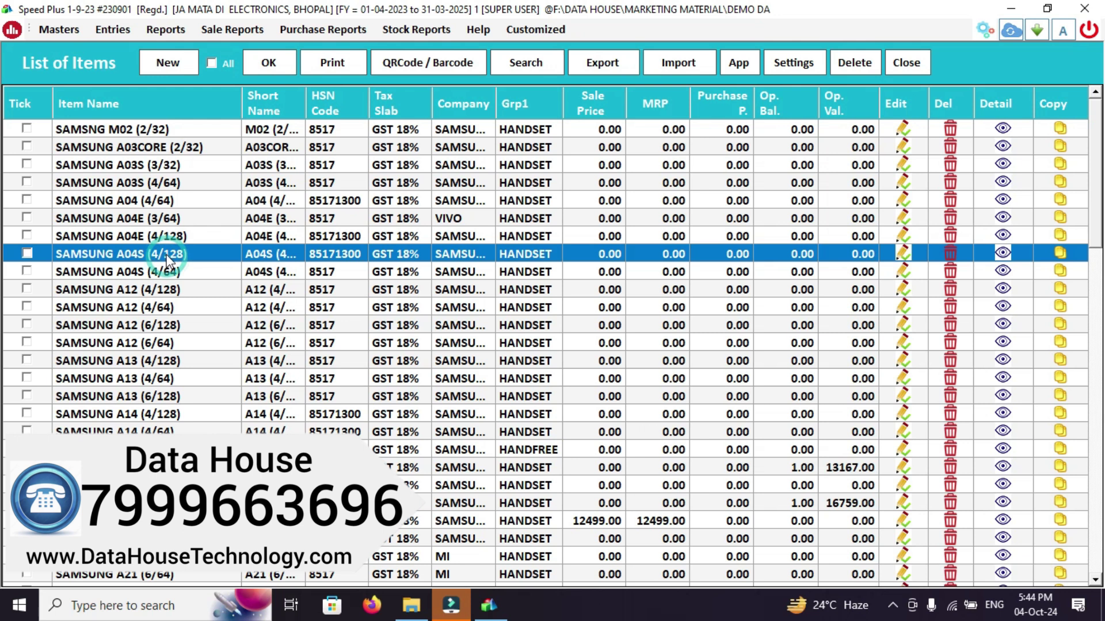
double_click(147, 221)
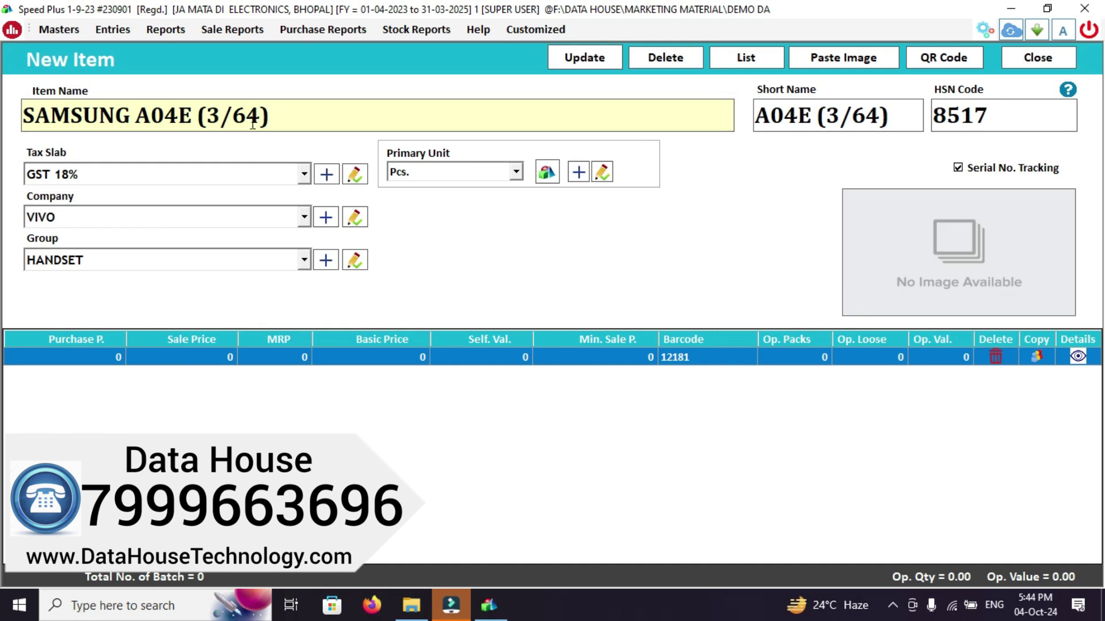
Inspect the name, short name and HSN code, keep VIVO and HANDSET, then close without changes
left_click(278, 120)
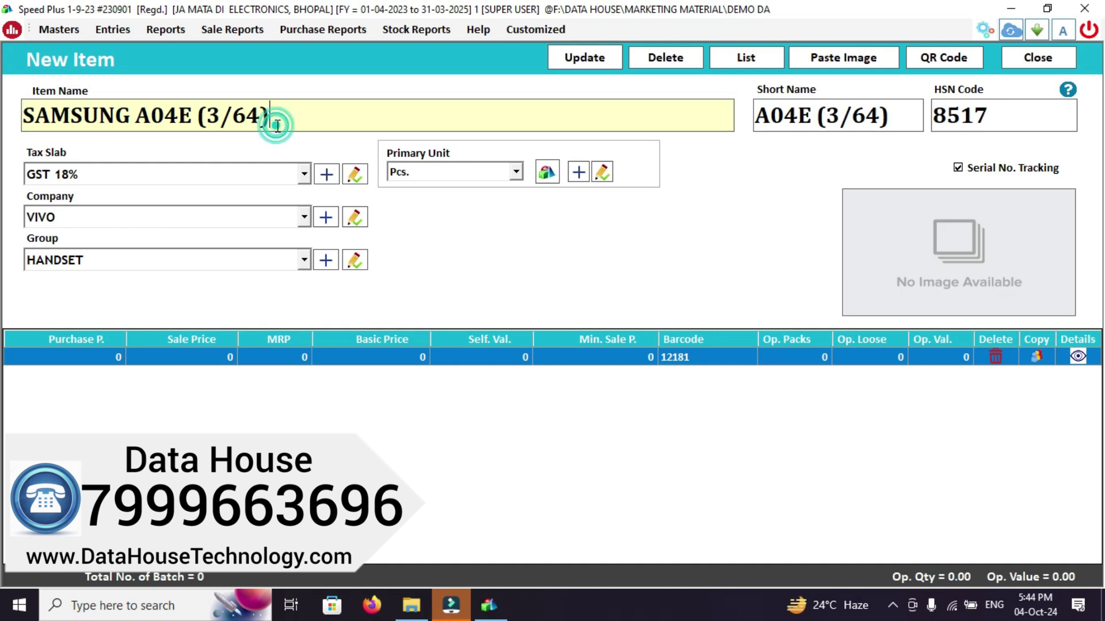
left_click(871, 121)
left_click(995, 116)
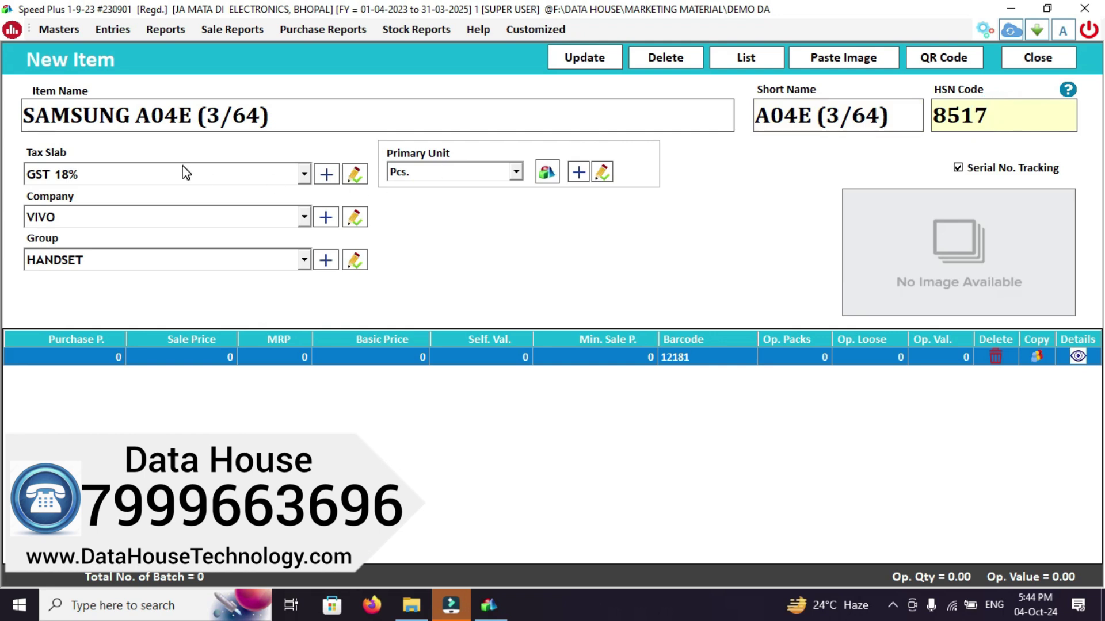
left_click(97, 222)
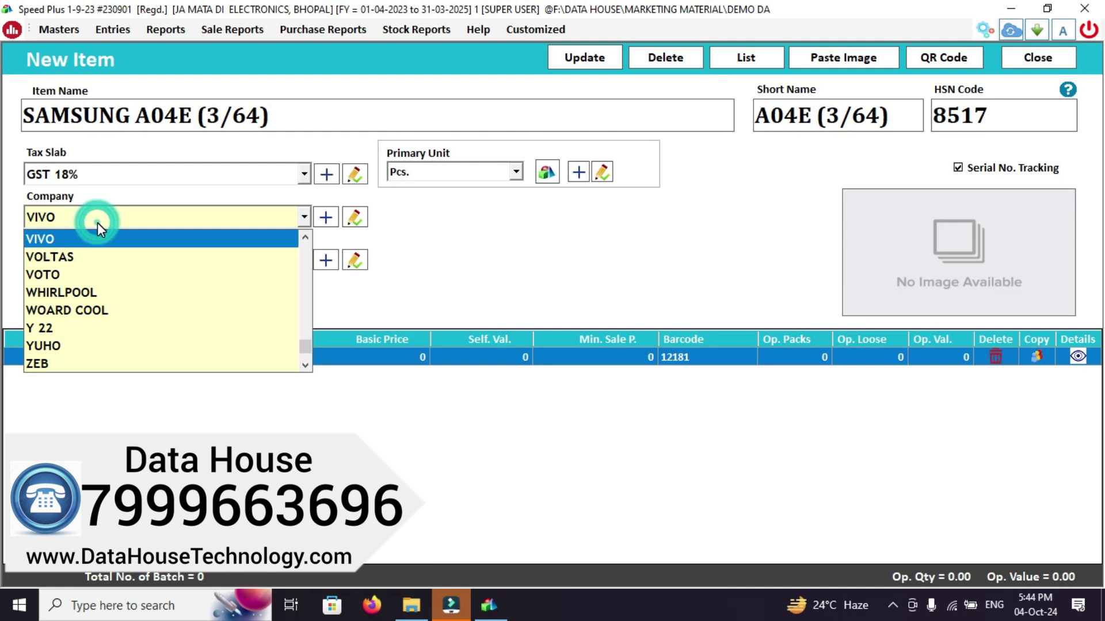
left_click(74, 239)
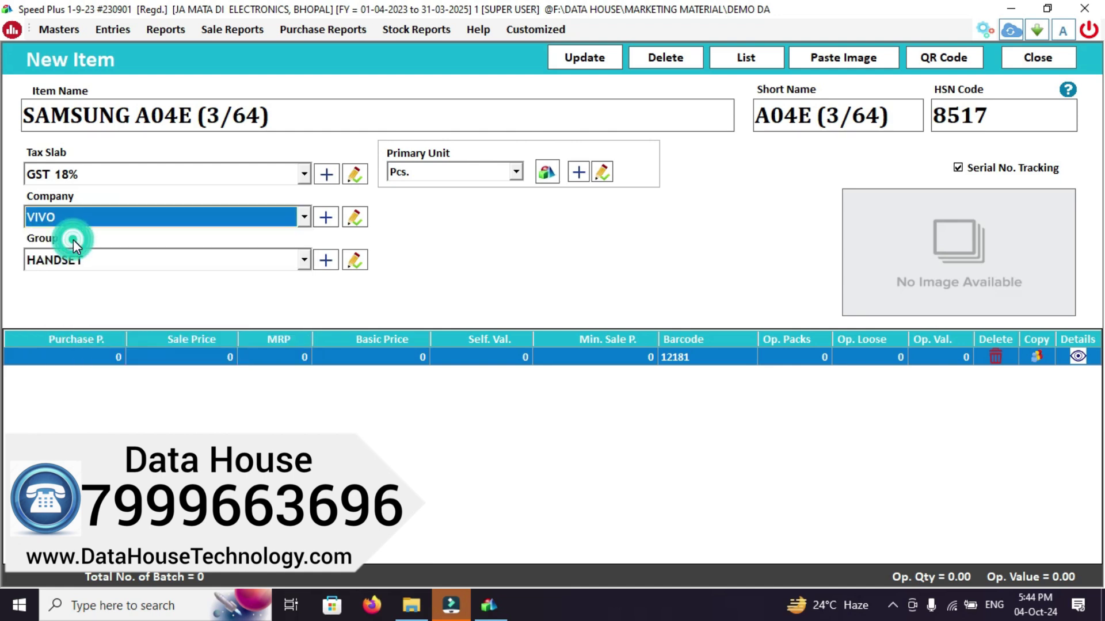
left_click(83, 260)
left_click(83, 257)
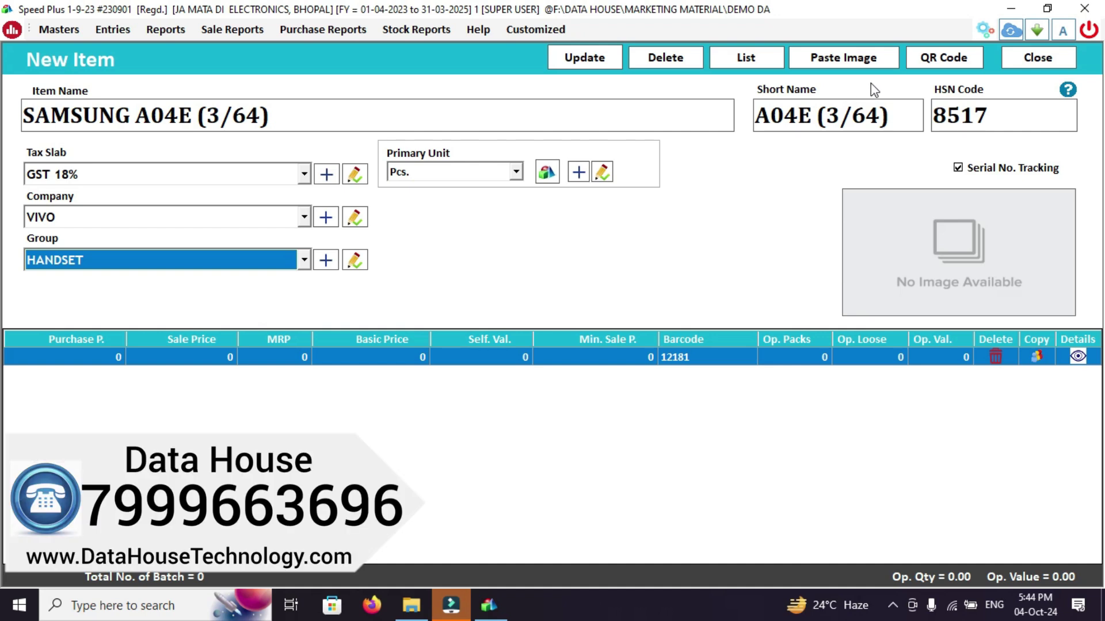
left_click(1033, 65)
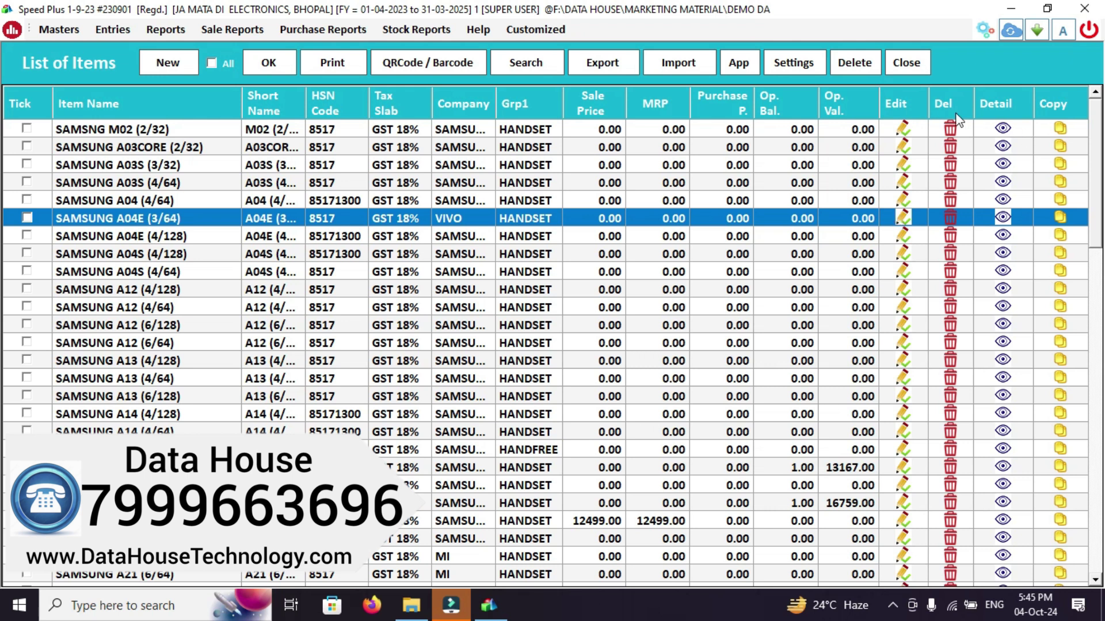
left_click(908, 62)
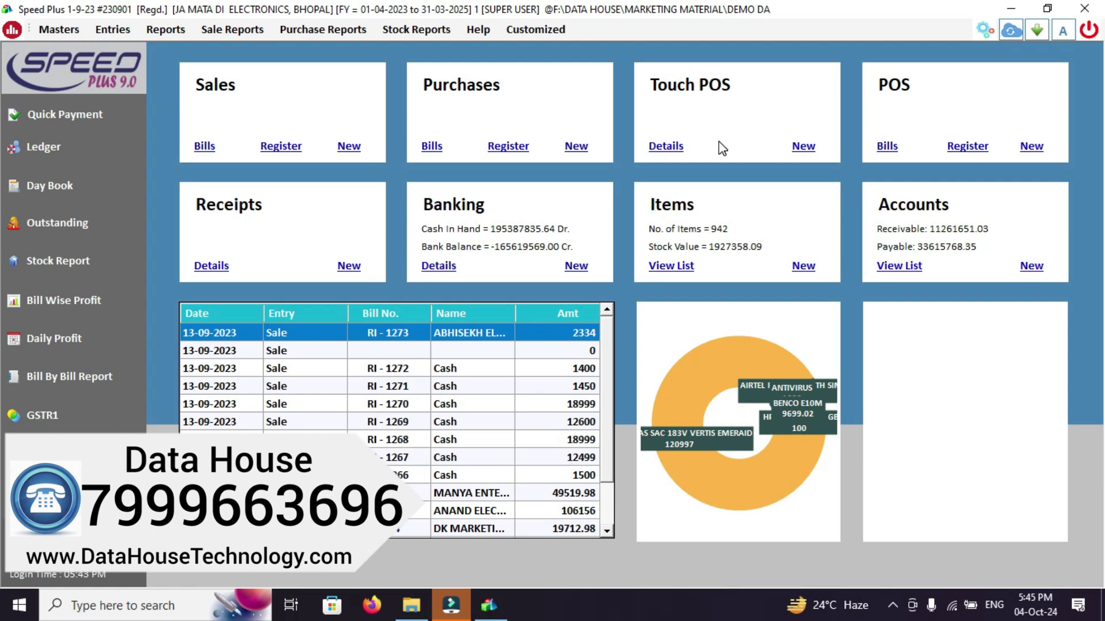
Start a new purchase bill with SACHIN MOBILE as the supplier
left_click(572, 145)
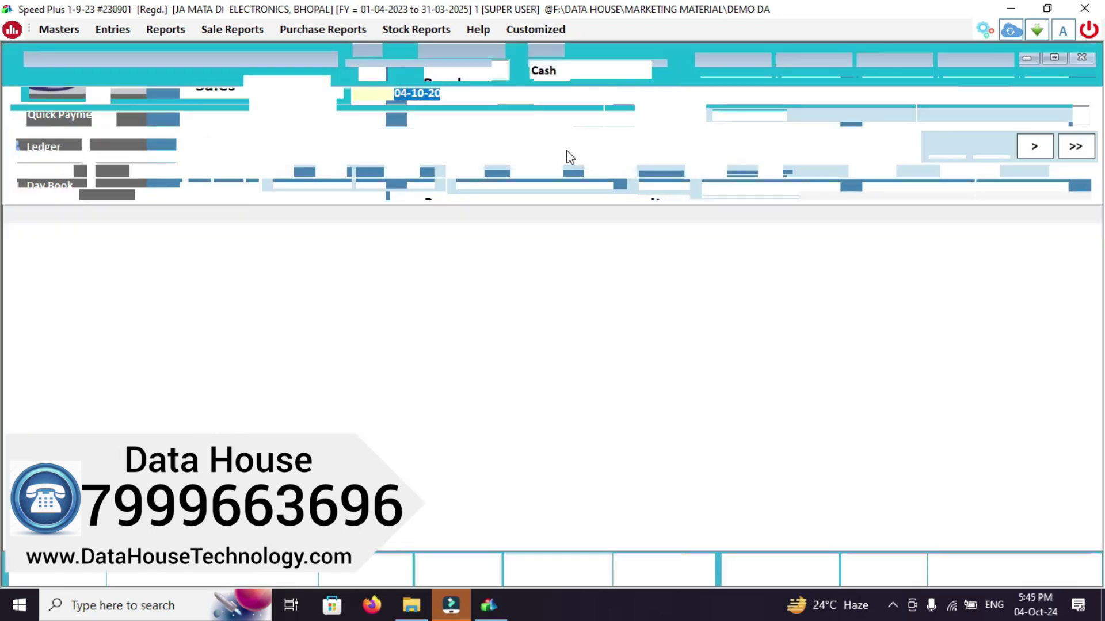
key("Return")
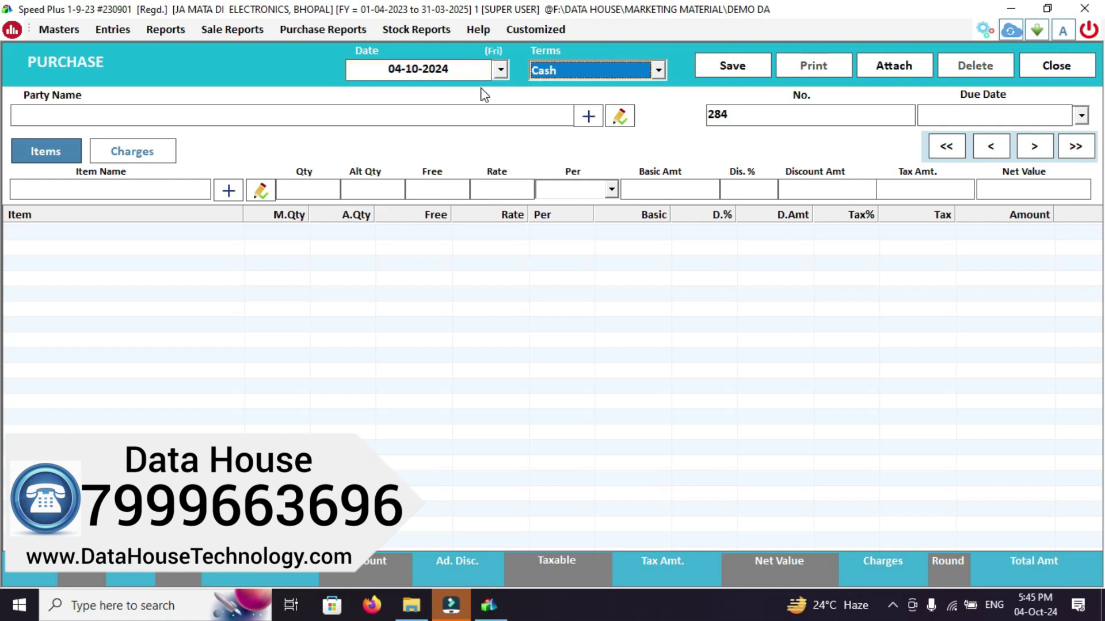
key("Return")
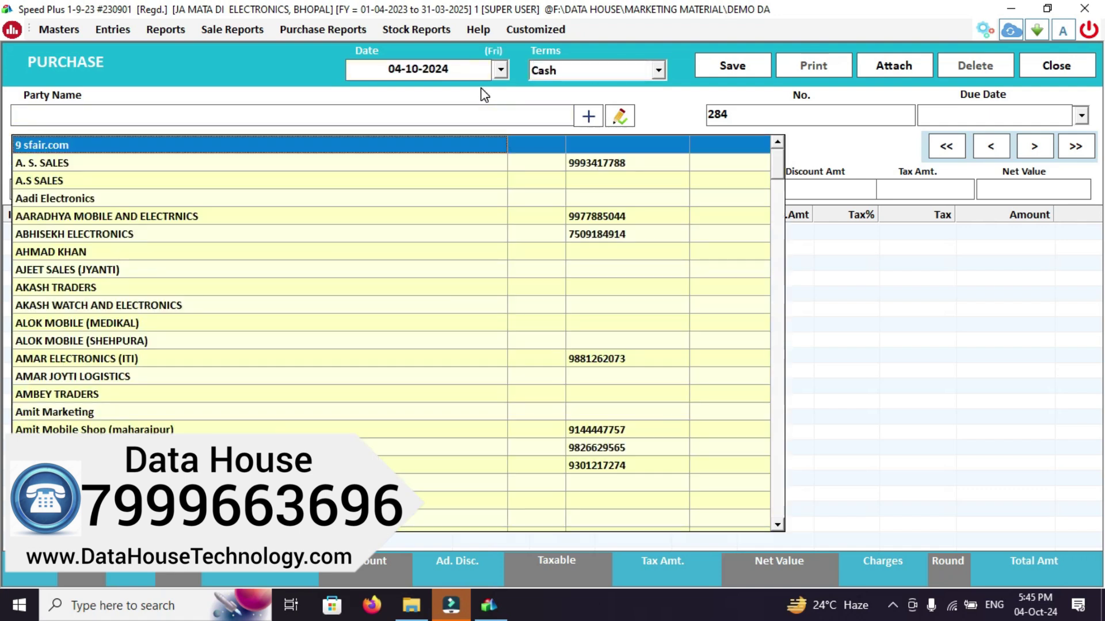
key("Down")
key("Down")
key("Down")
key("Down")
key("Down")
key("Down")
key("Down")
key("Down")
key("Down")
key("Down")
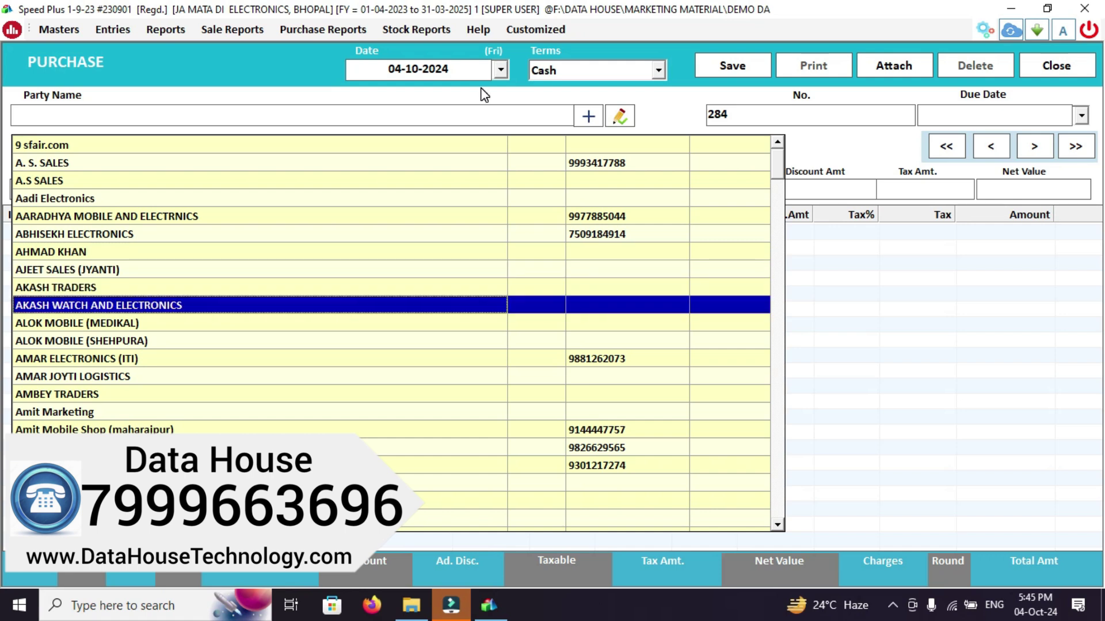
type("SA")
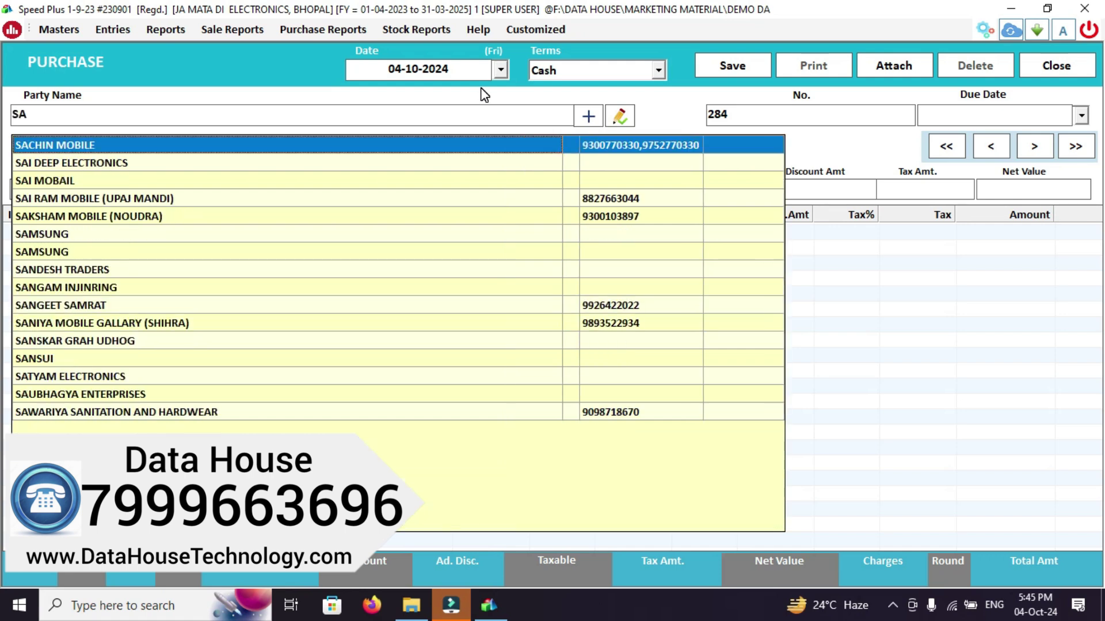
key("Down")
key("Up")
key("Return")
key("Return")
key("Return")
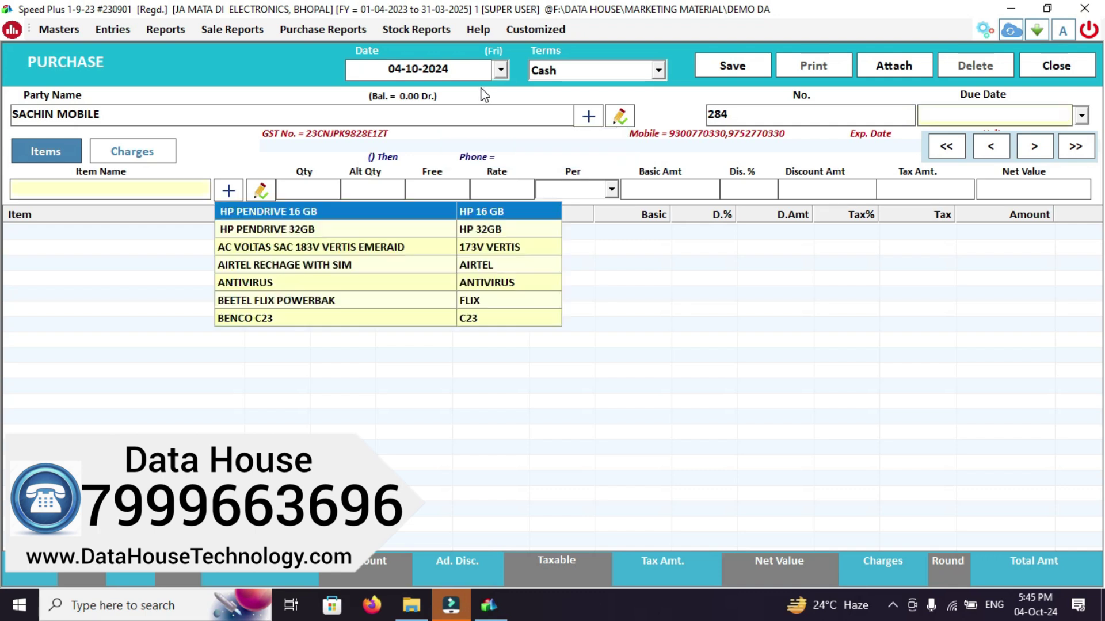
Pick SAMSUNG A04E (3/64) from the Samsung models as the bill's item
type("SAM")
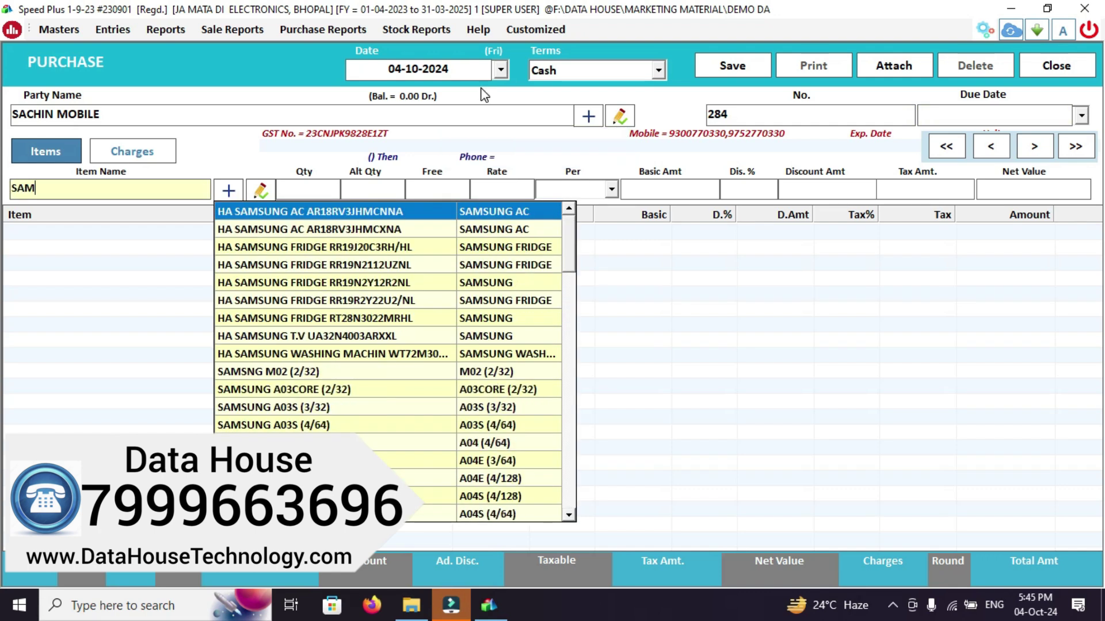
type("SUN")
key("Down")
key("Down")
key("Down")
key("Down")
key("Down")
key("Down")
key("Down")
key("Down")
key("Down")
key("Down")
key("Down")
key("Down")
key("Down")
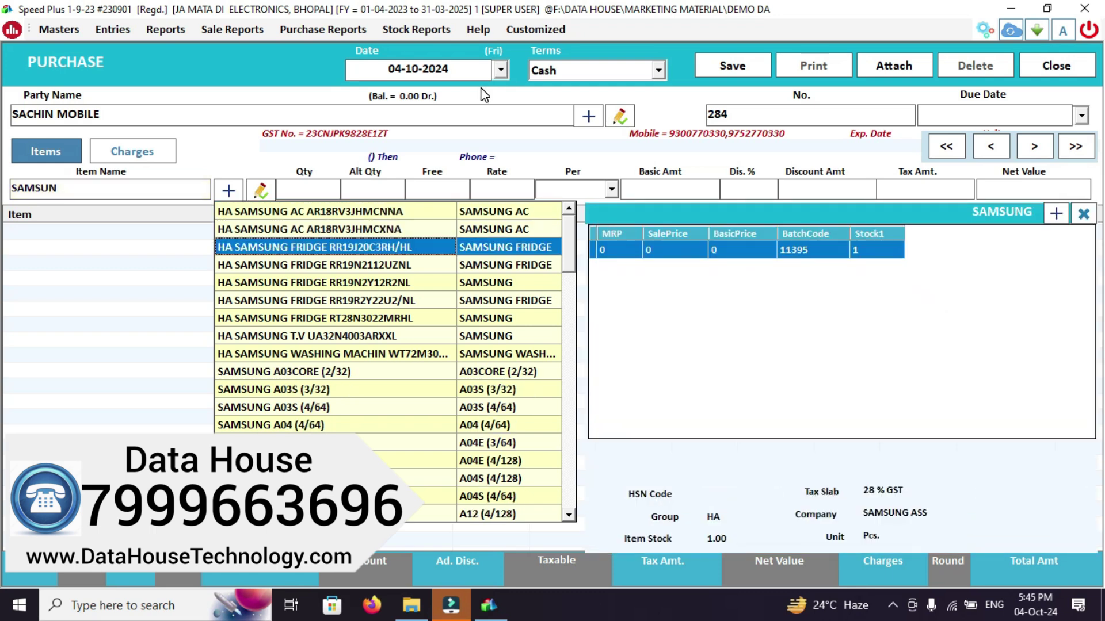
key("Up")
key("Up")
key("Up")
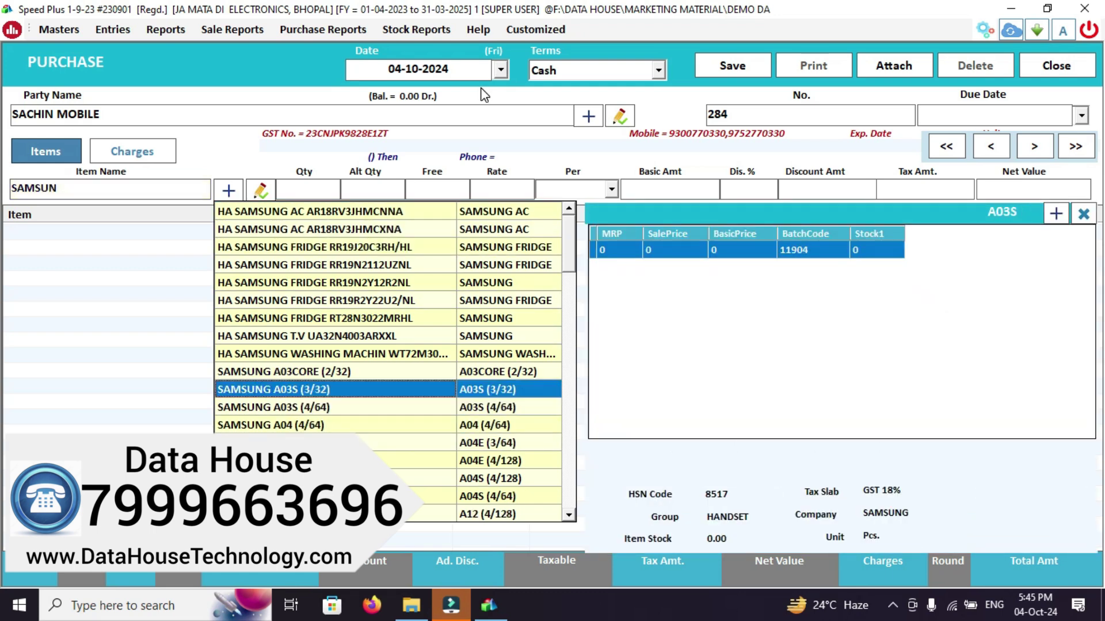
key("Down")
key("Down")
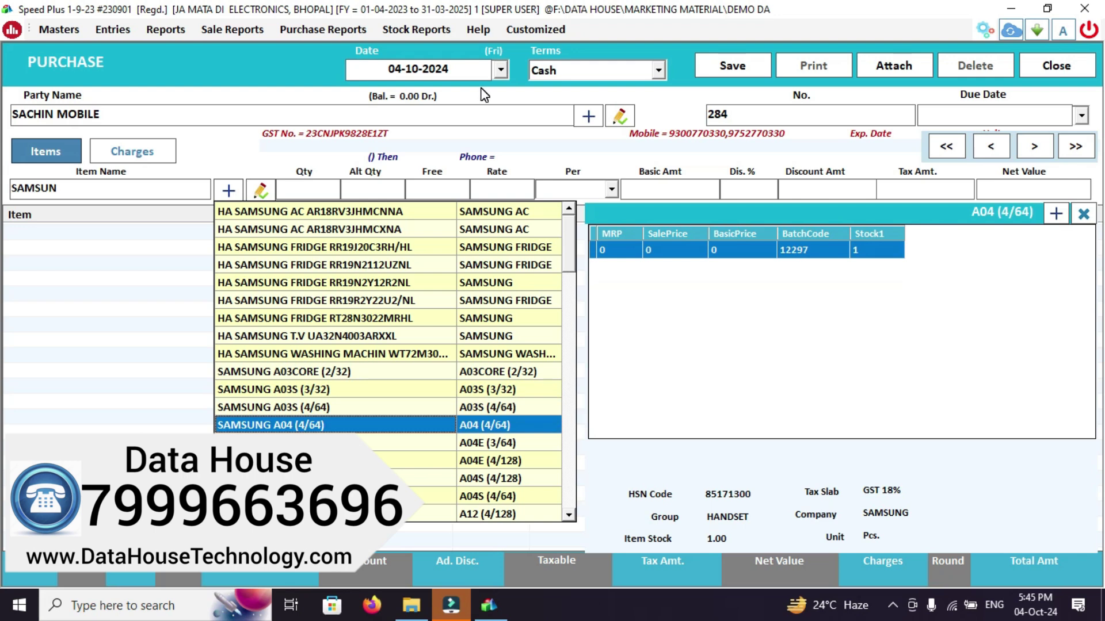
key("Up")
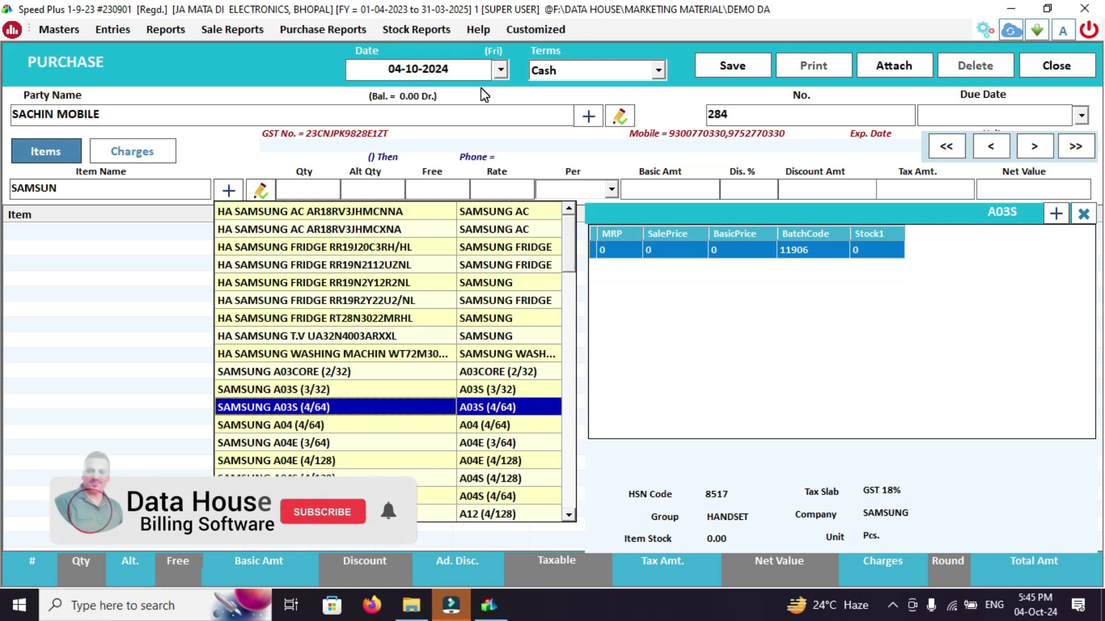
key("Down")
key("Down")
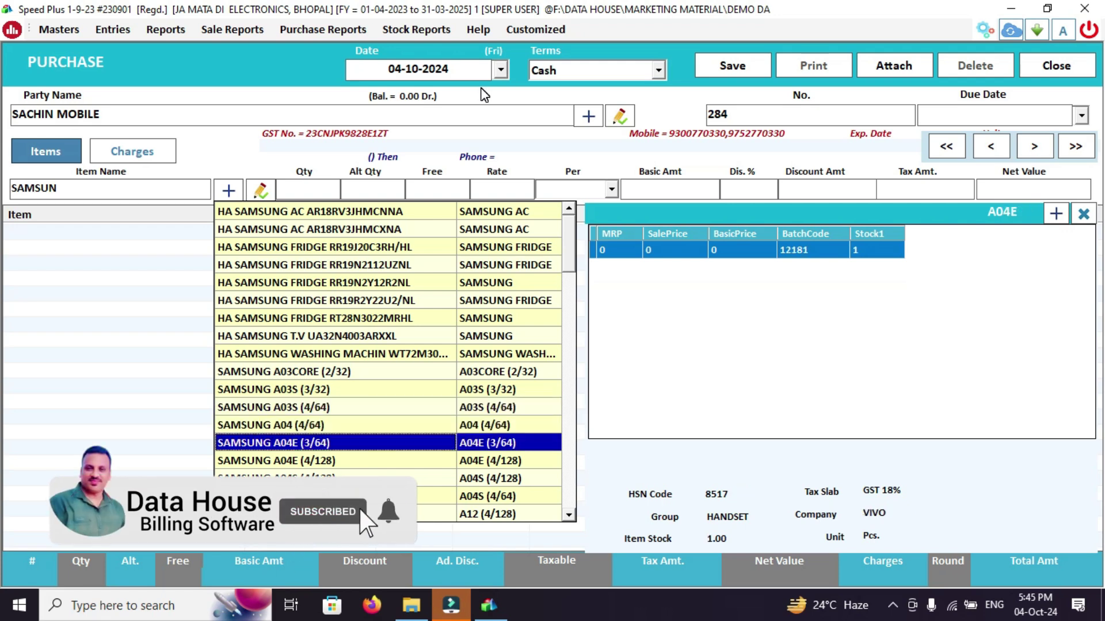
key("Return")
key("Return")
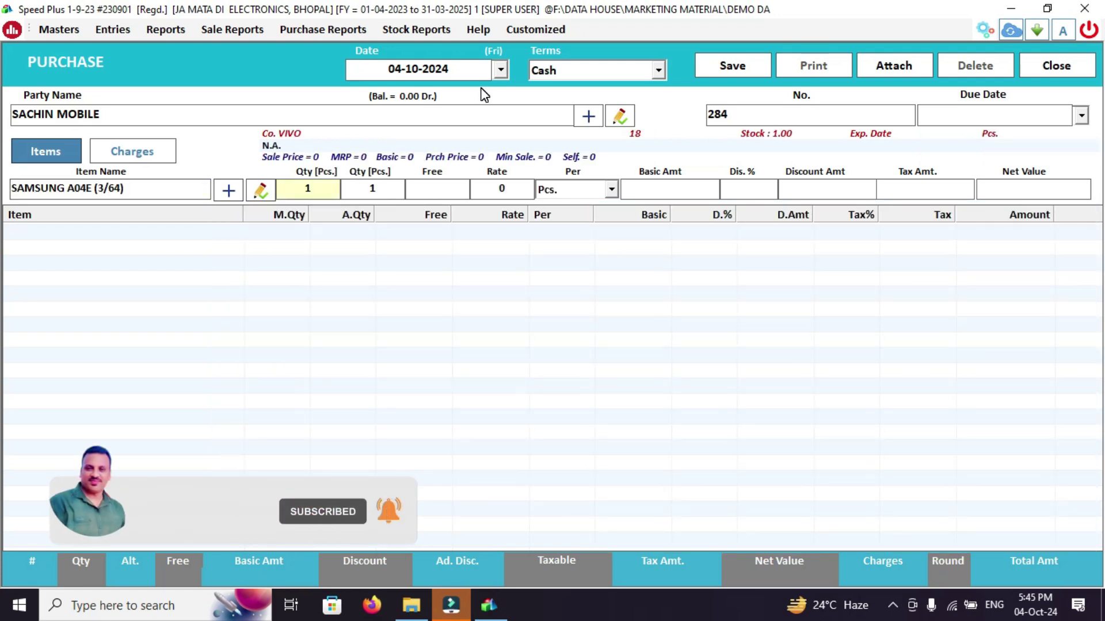
Enter quantity 2 with IMEI numbers 323424234 and 324234234
key("Return")
key("Return")
type("2")
key("Return")
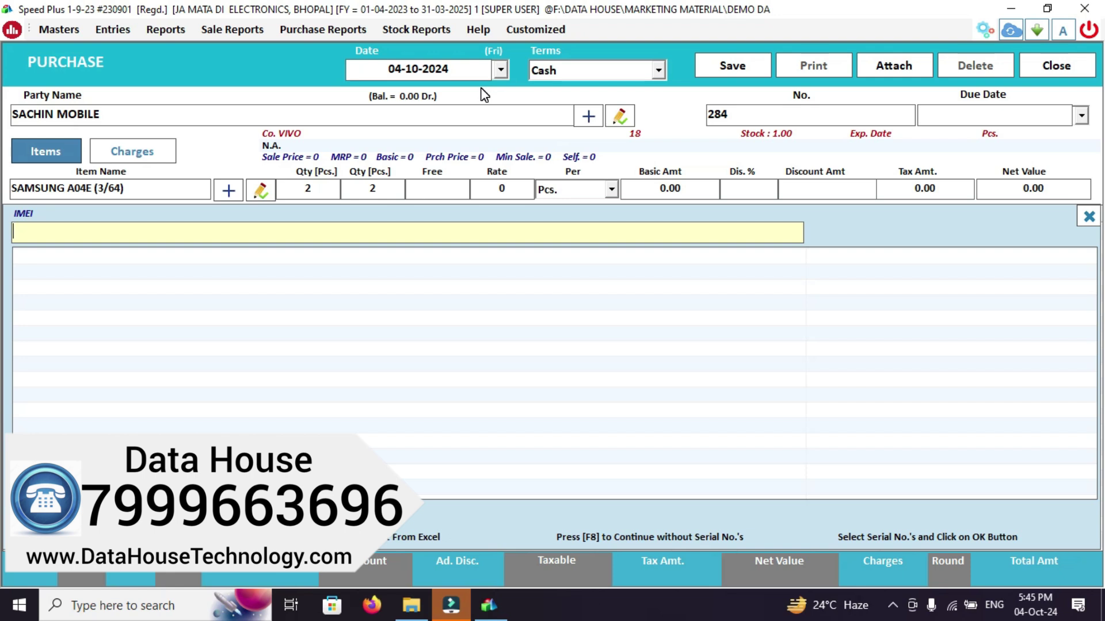
type("323424234")
key("Return")
type("324234234")
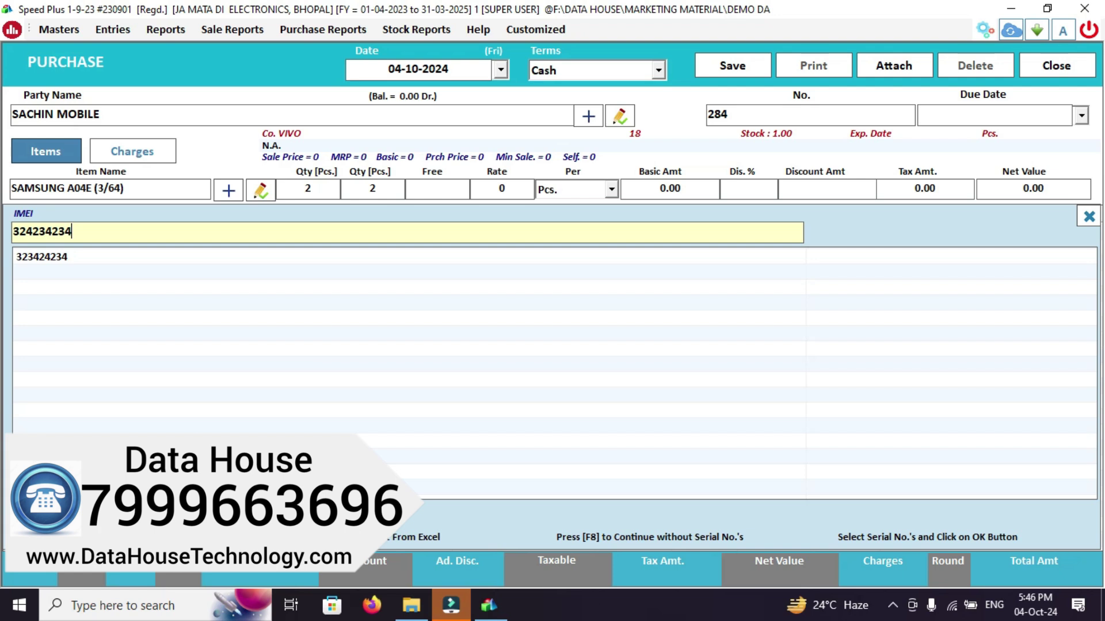
key("Return")
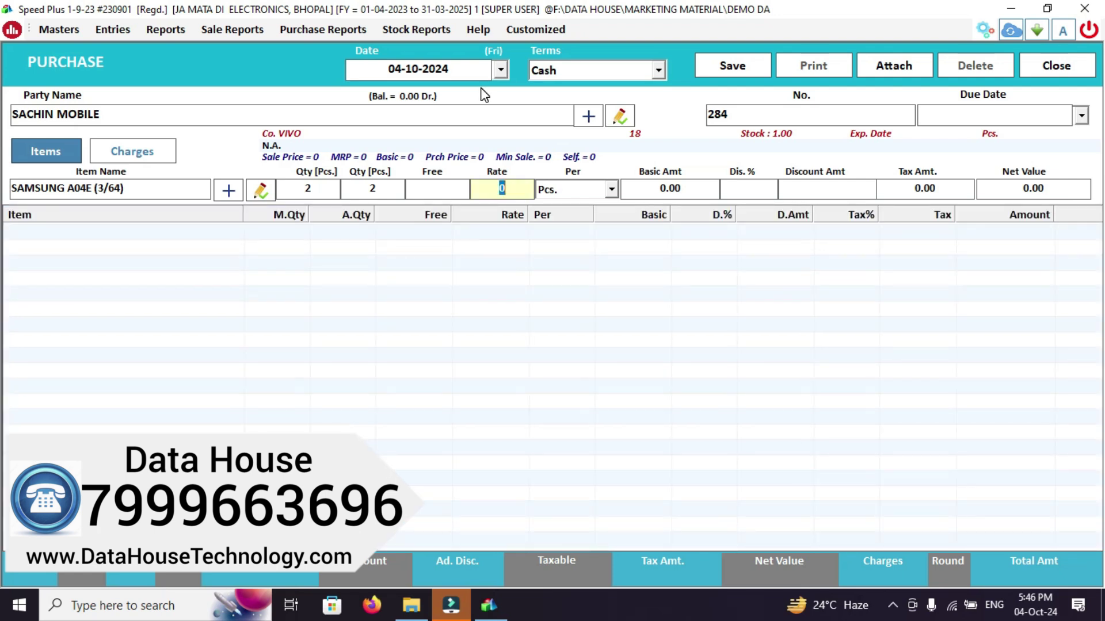
Rate the phones at 14000 each and save purchase bill 284 for 33040.00
type("14000")
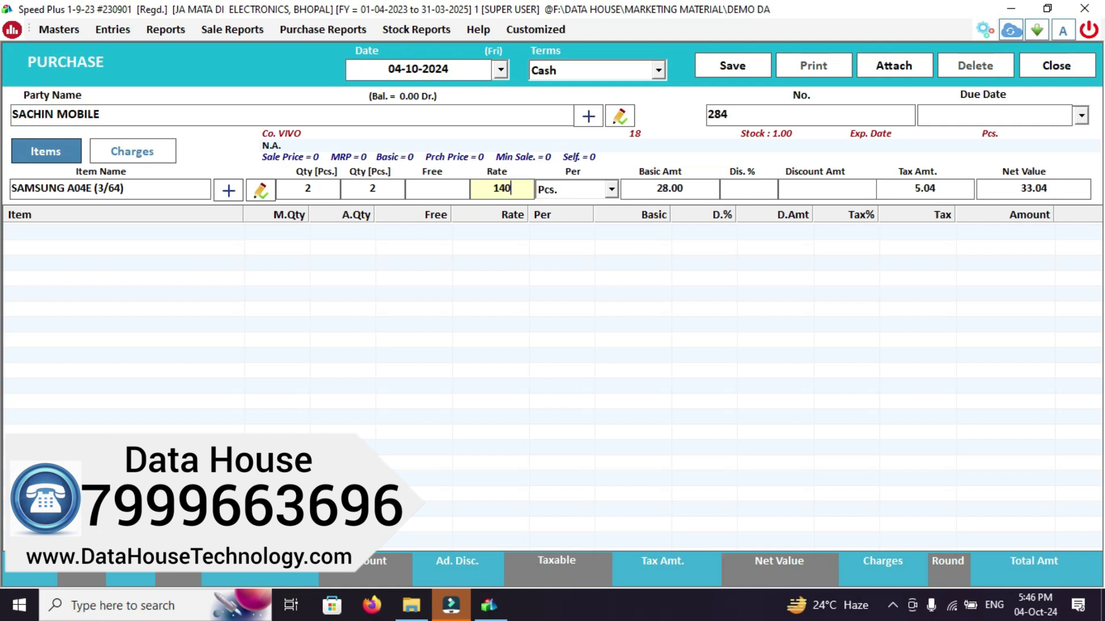
key("Return")
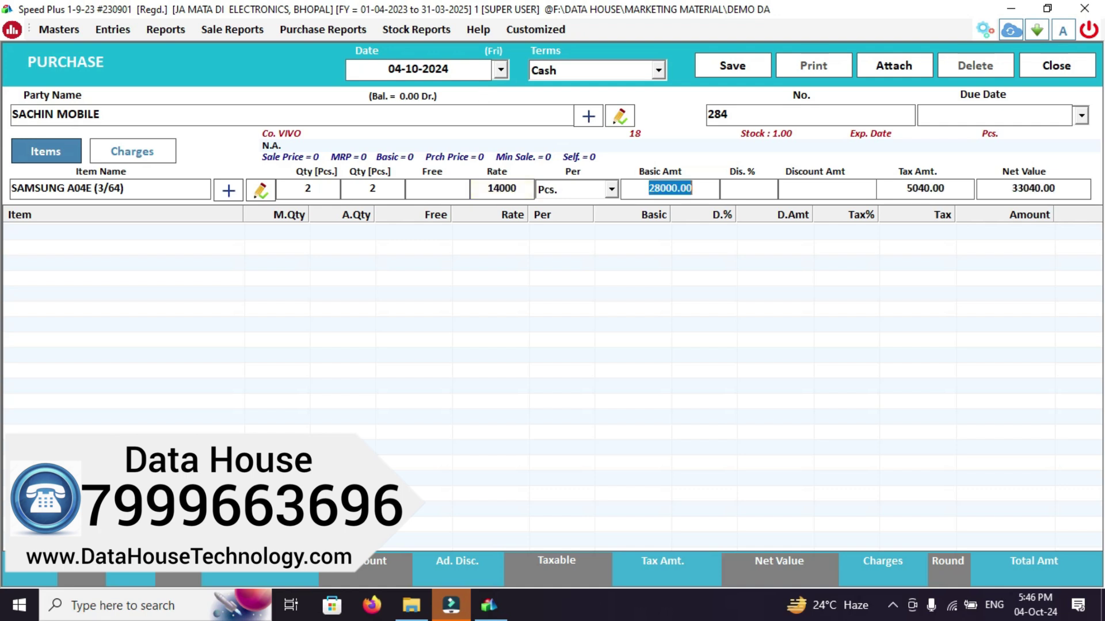
key("Return")
key("Return")
key("Return")
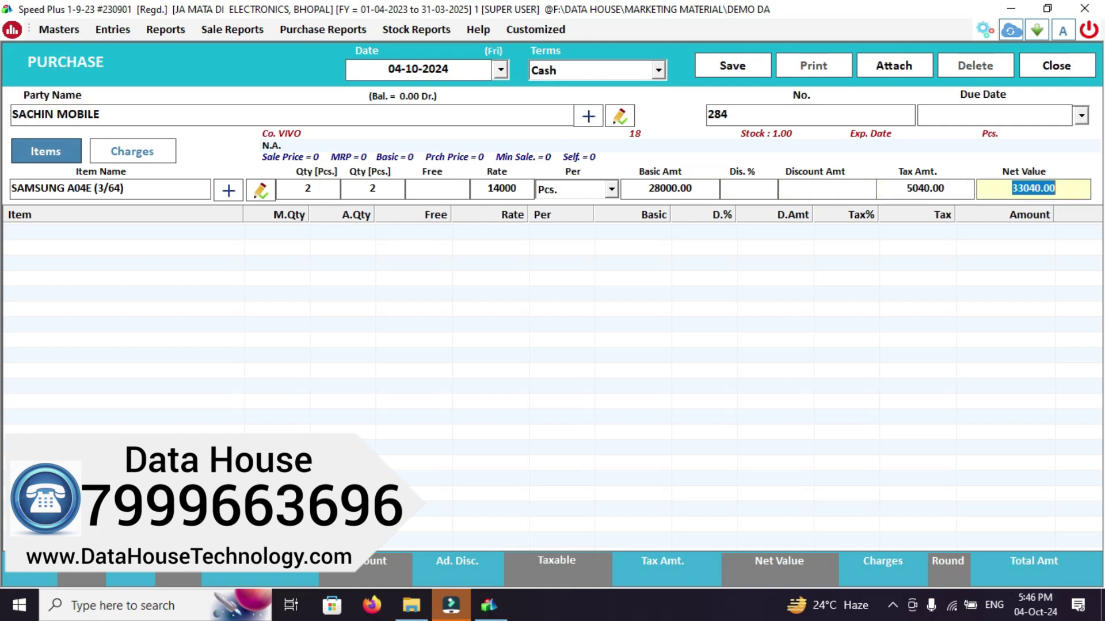
key("Return")
key("alt+s")
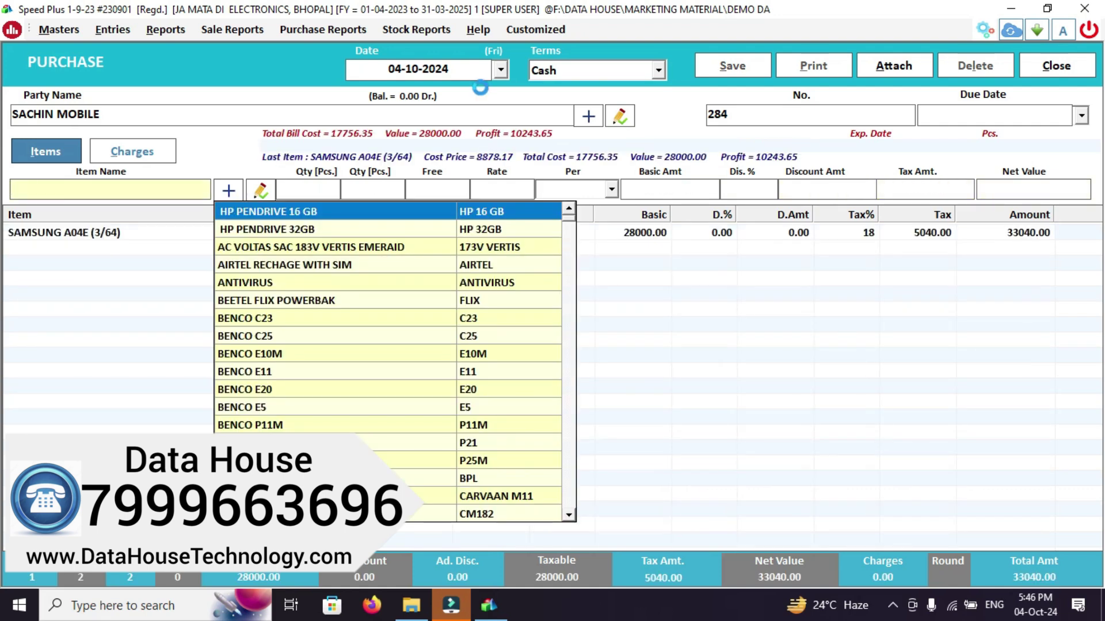
key("Return")
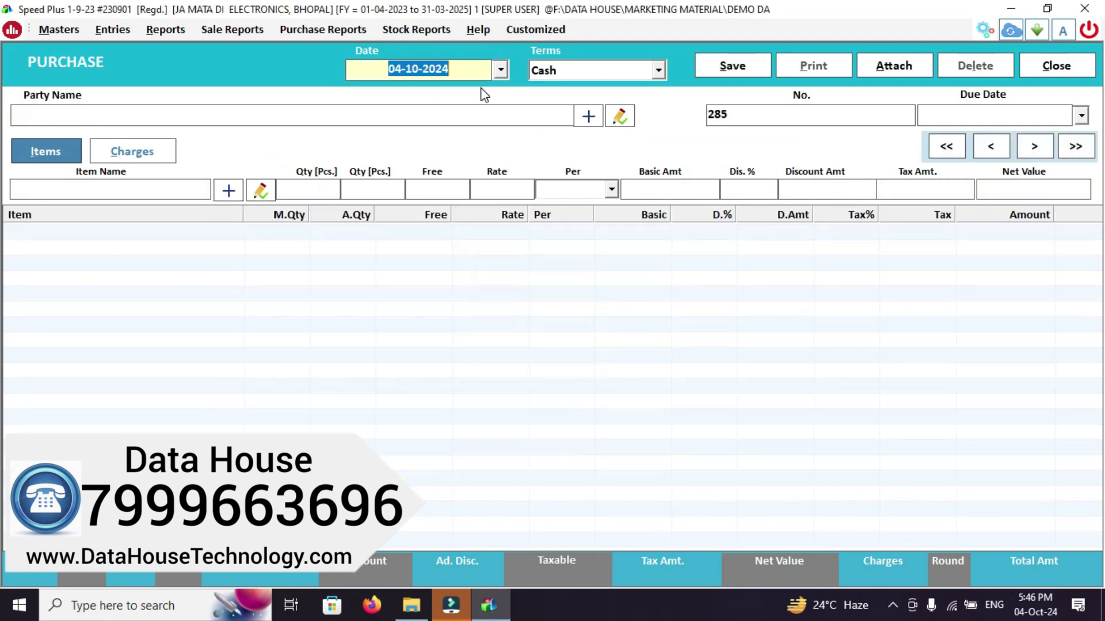
key("Escape")
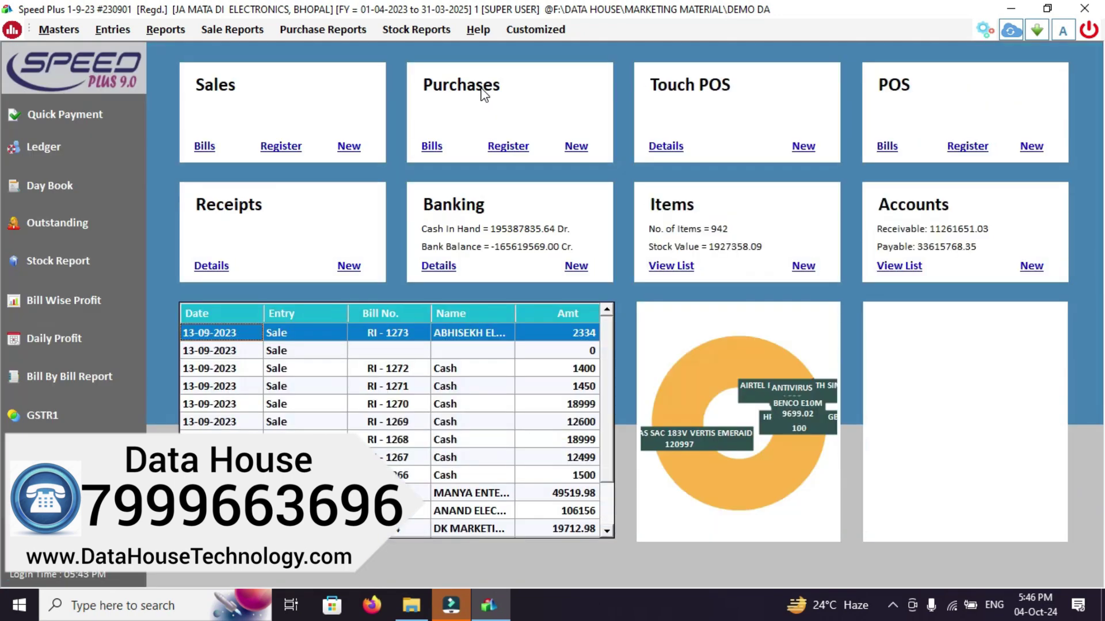
left_click(54, 158)
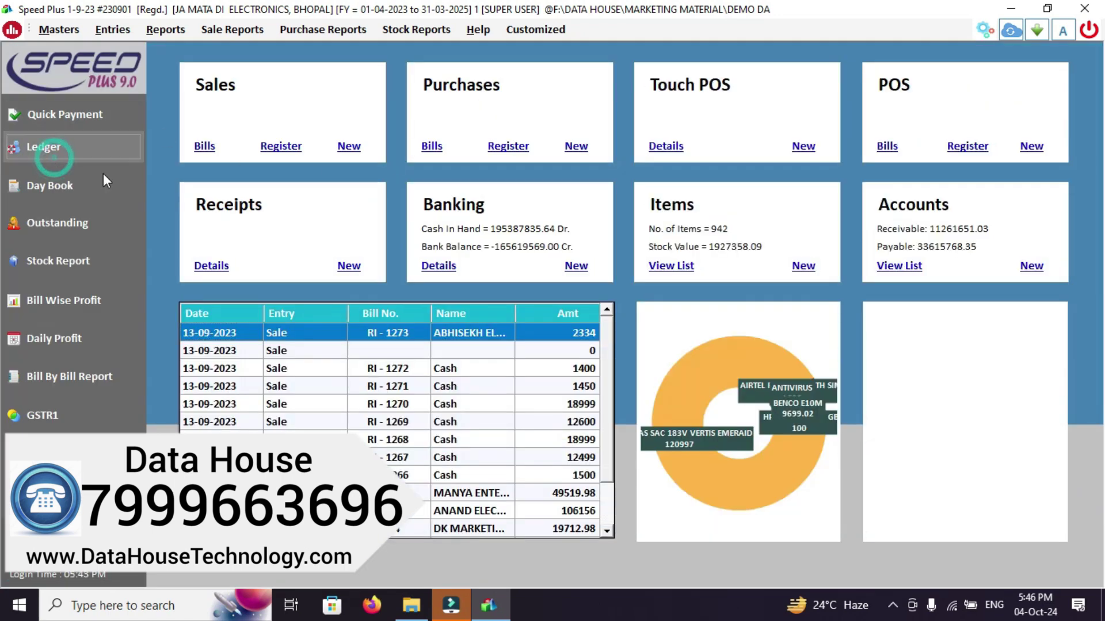
type("SACH")
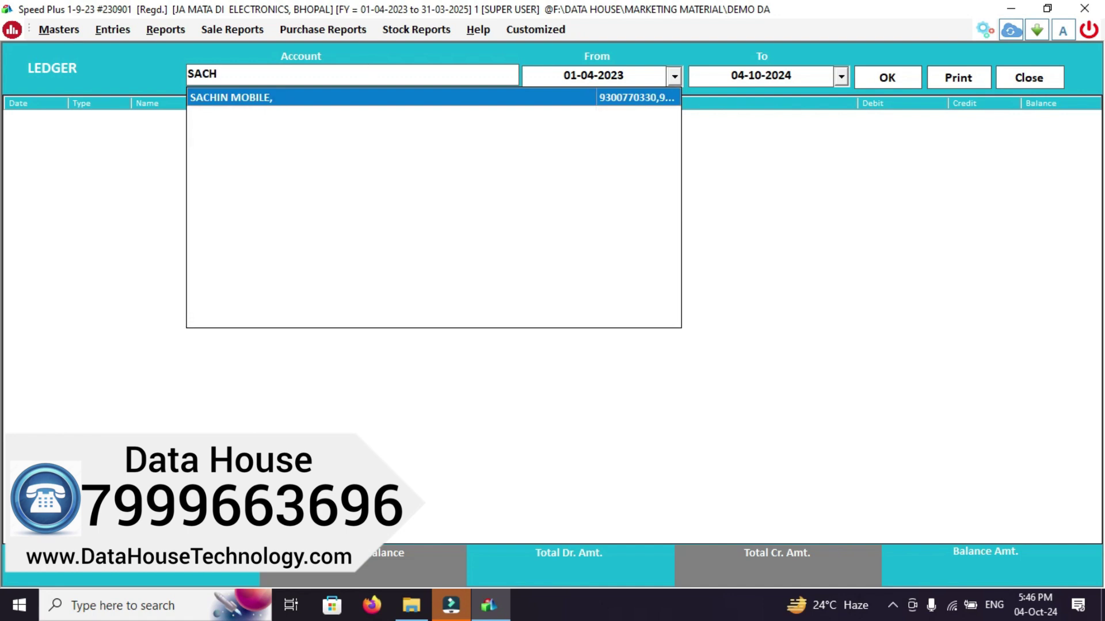
key("Return")
key("Return")
key("Return")
key("Return")
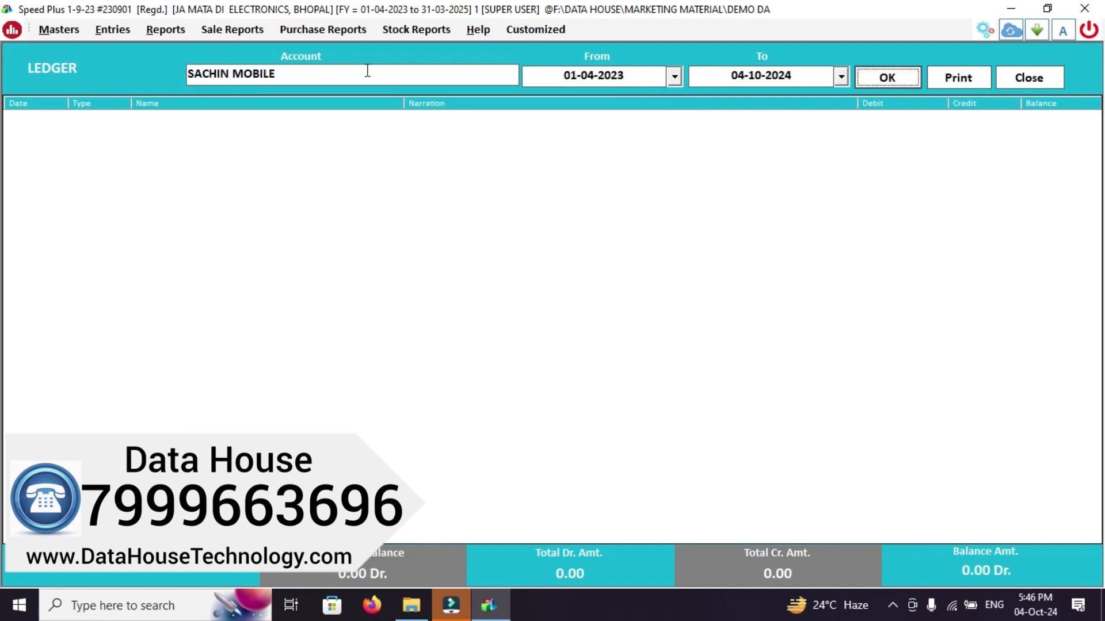
left_click(630, 81)
key("Escape")
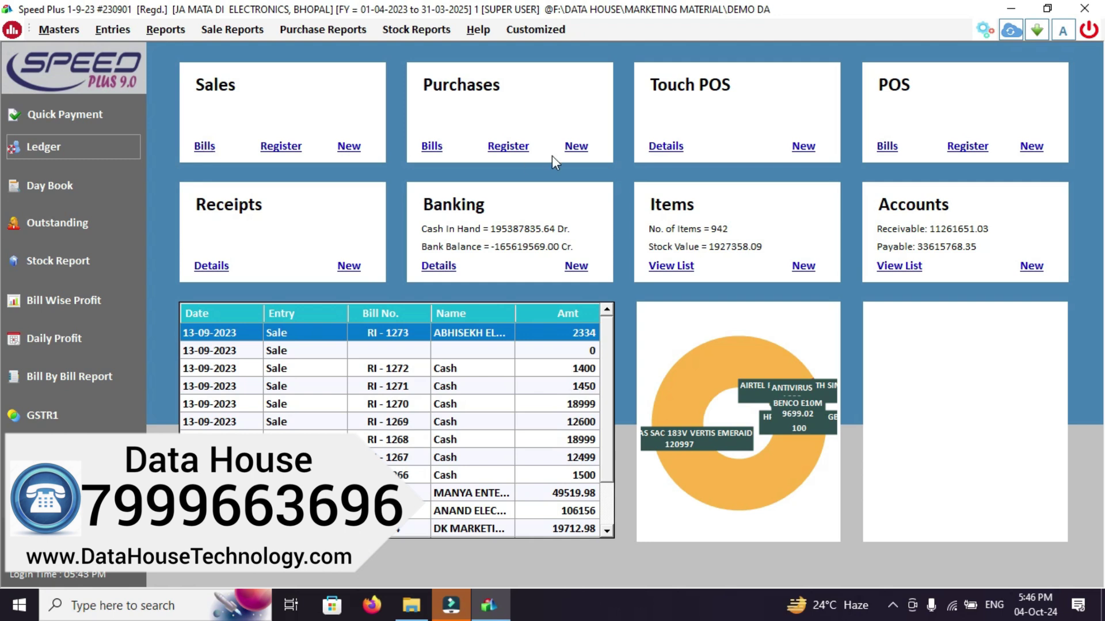
Reopen purchase bill 284 from the Bills list, switch its terms to Credit and update it
left_click(431, 146)
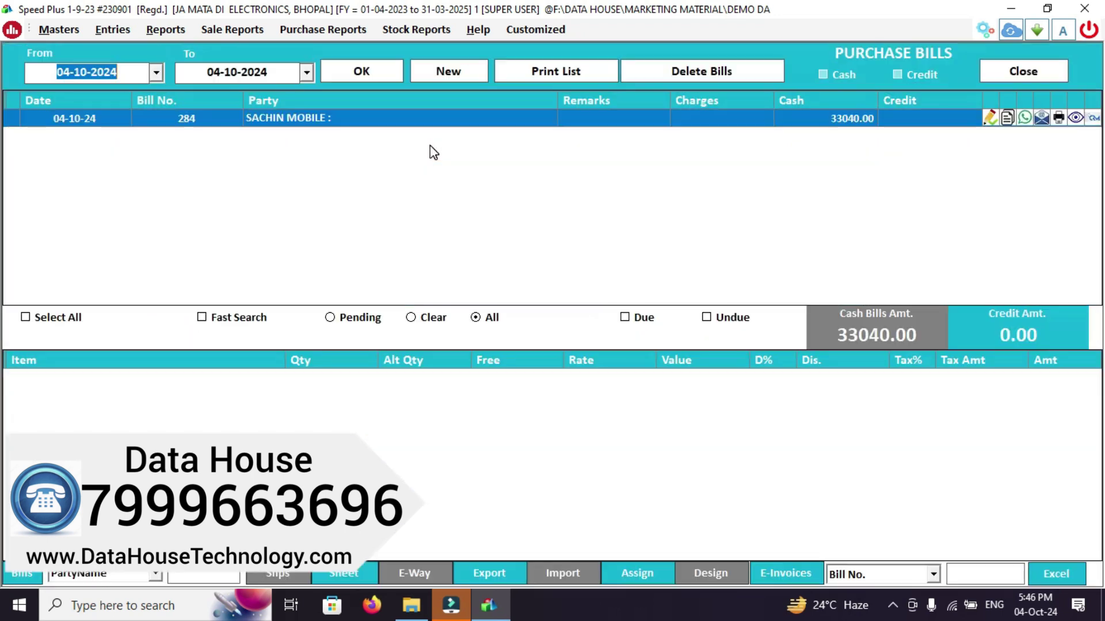
left_click(319, 119)
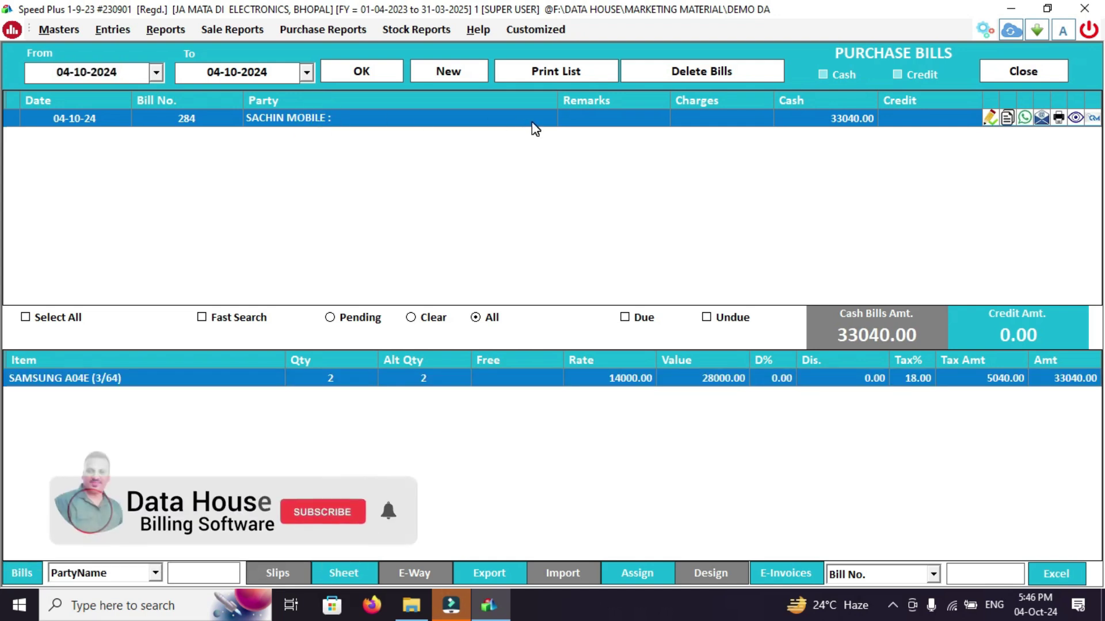
double_click(532, 122)
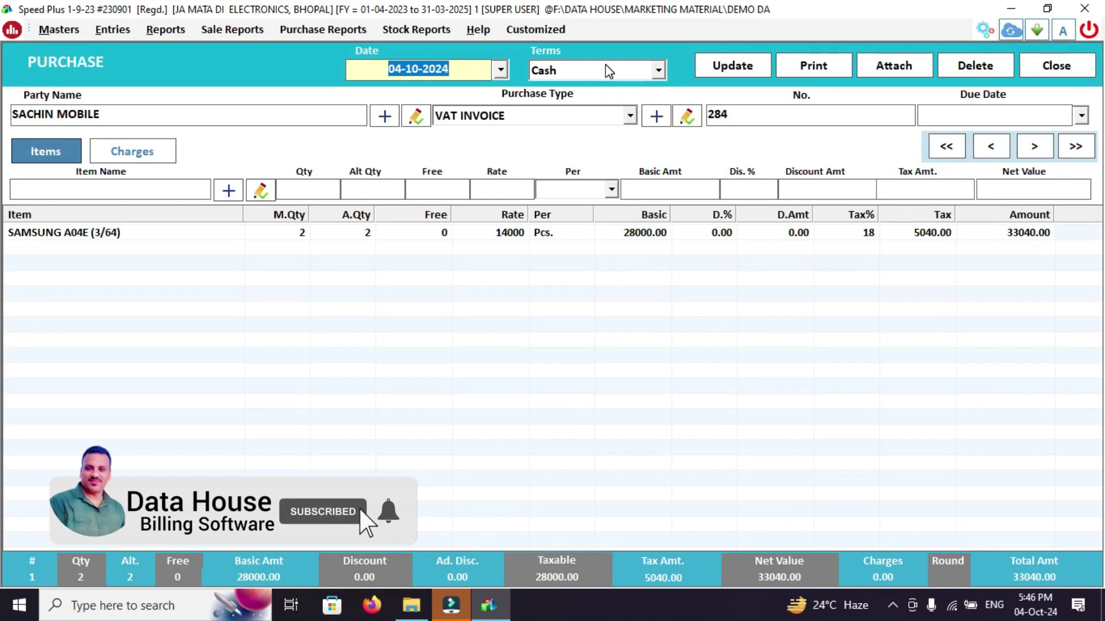
left_click(606, 65)
left_click(578, 105)
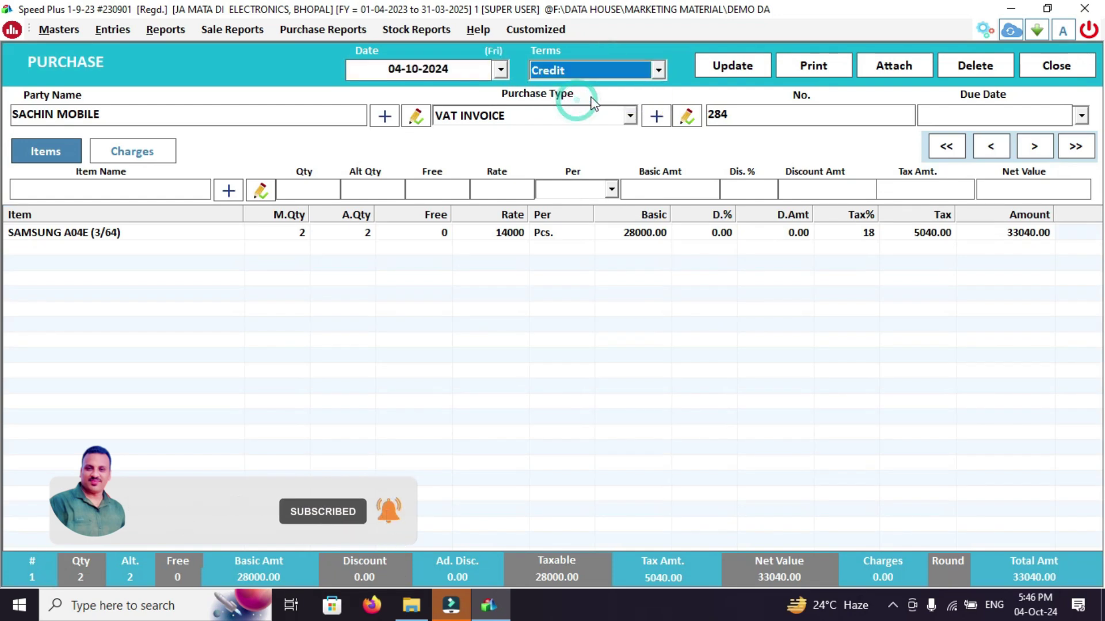
left_click(725, 66)
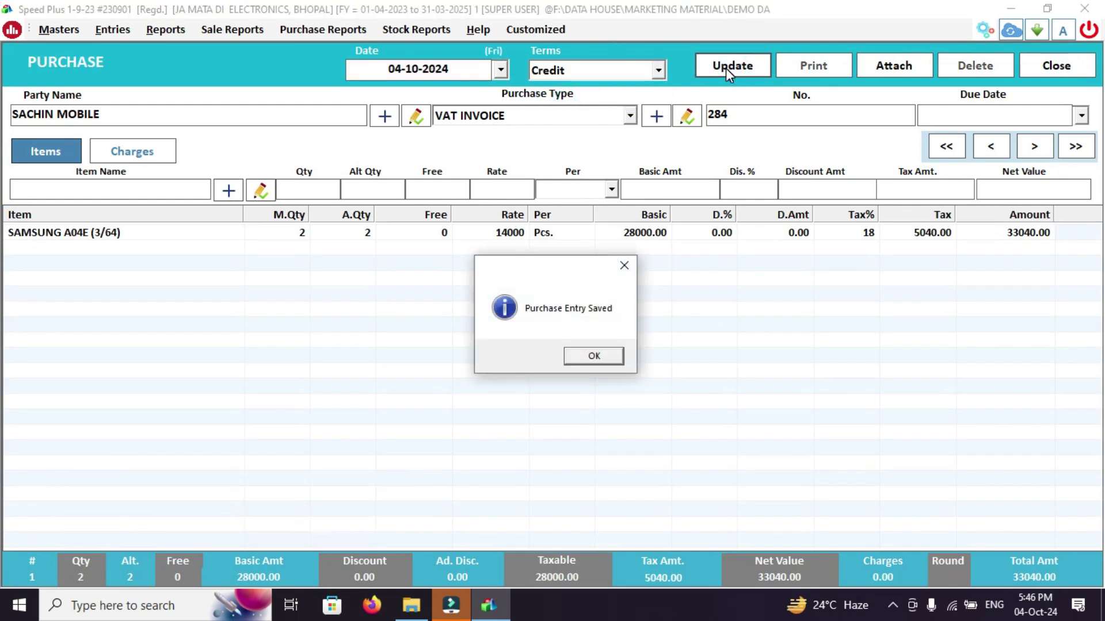
key("Return")
key("Escape")
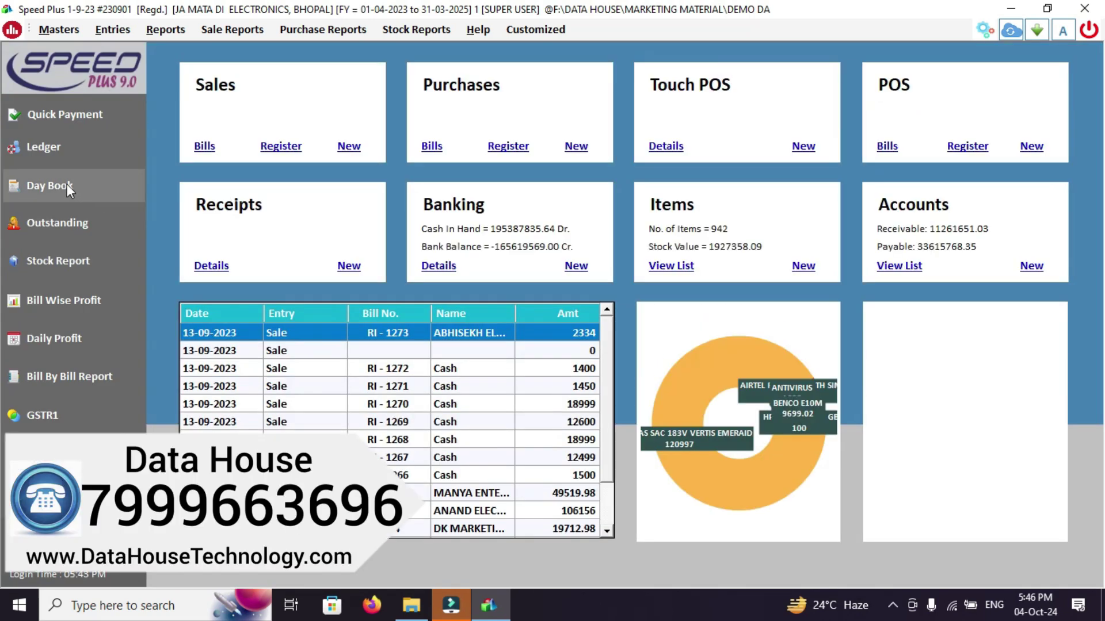
left_click(58, 143)
type("SACH")
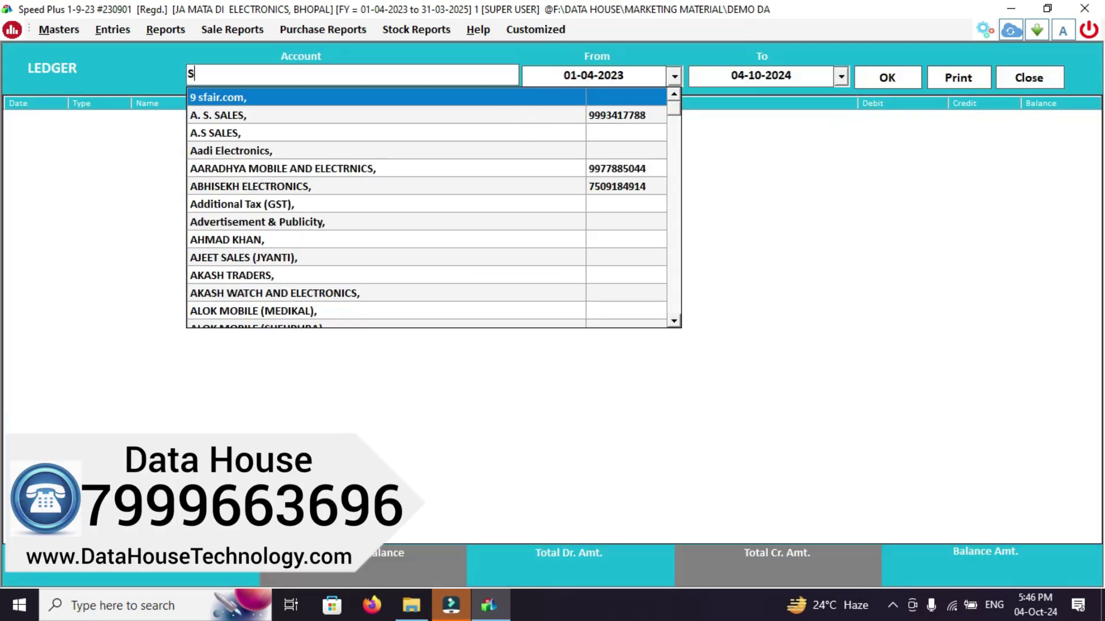
key("Return")
key("Return")
key("Return")
key("Return")
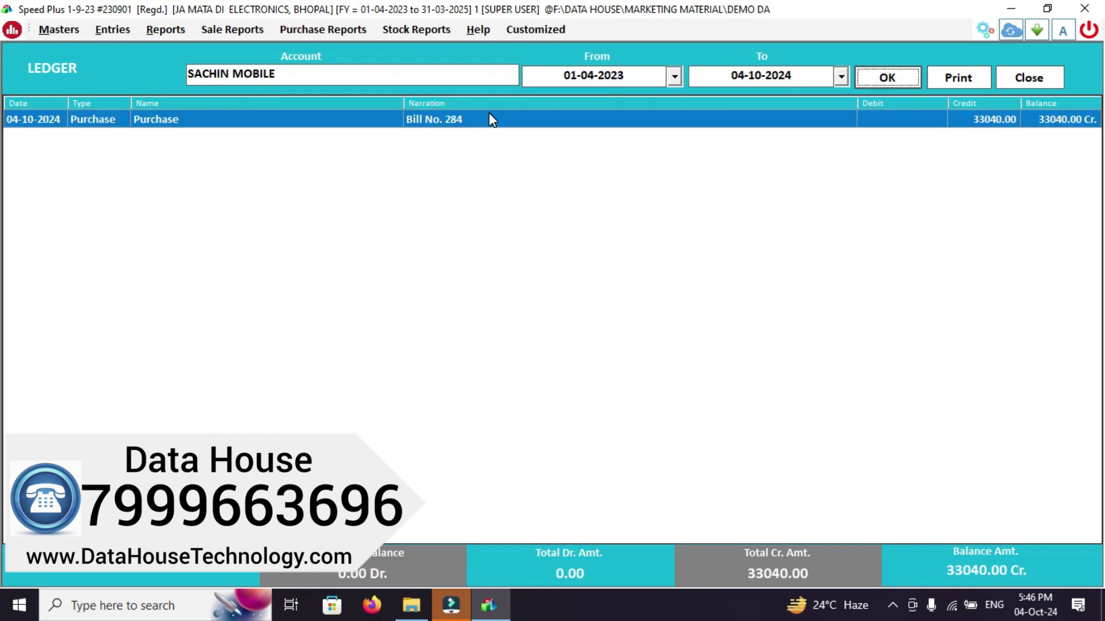
left_click(488, 119)
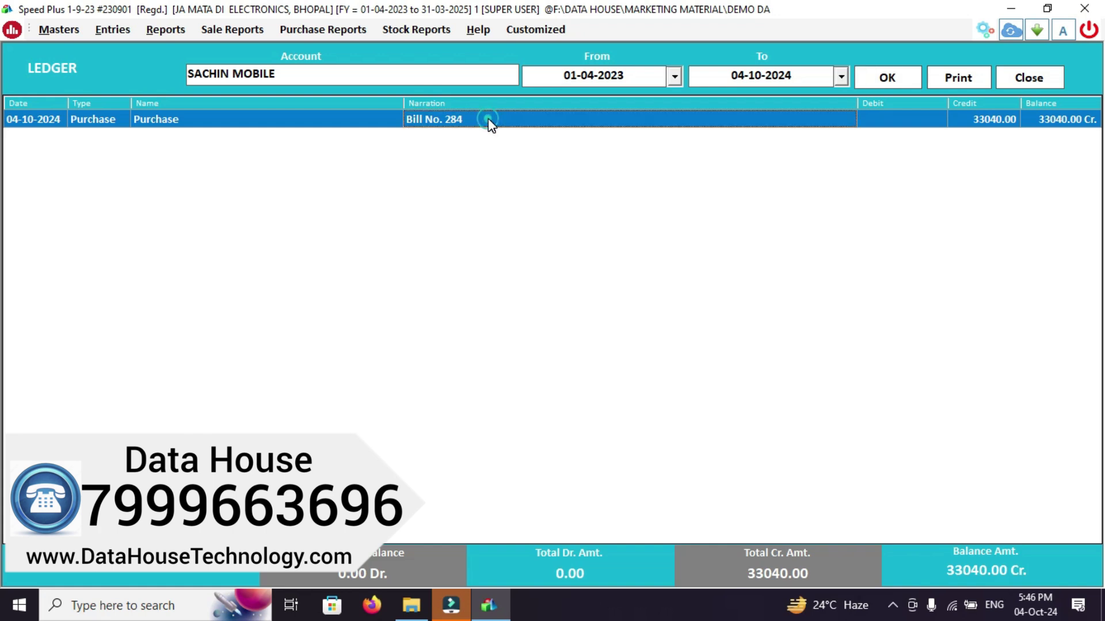
double_click(489, 120)
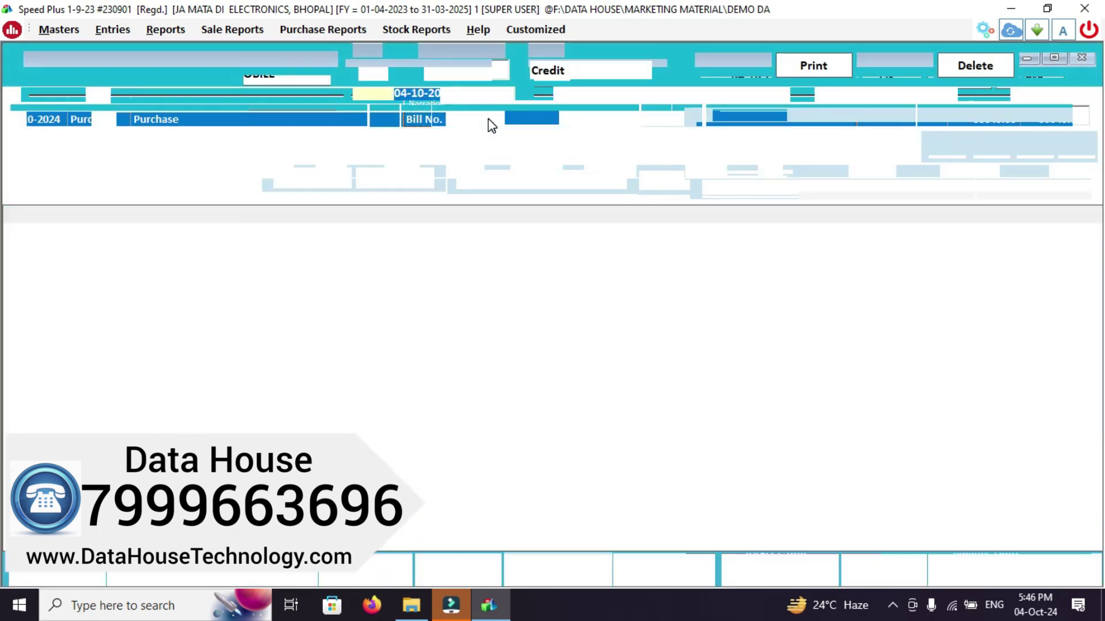
key("Escape")
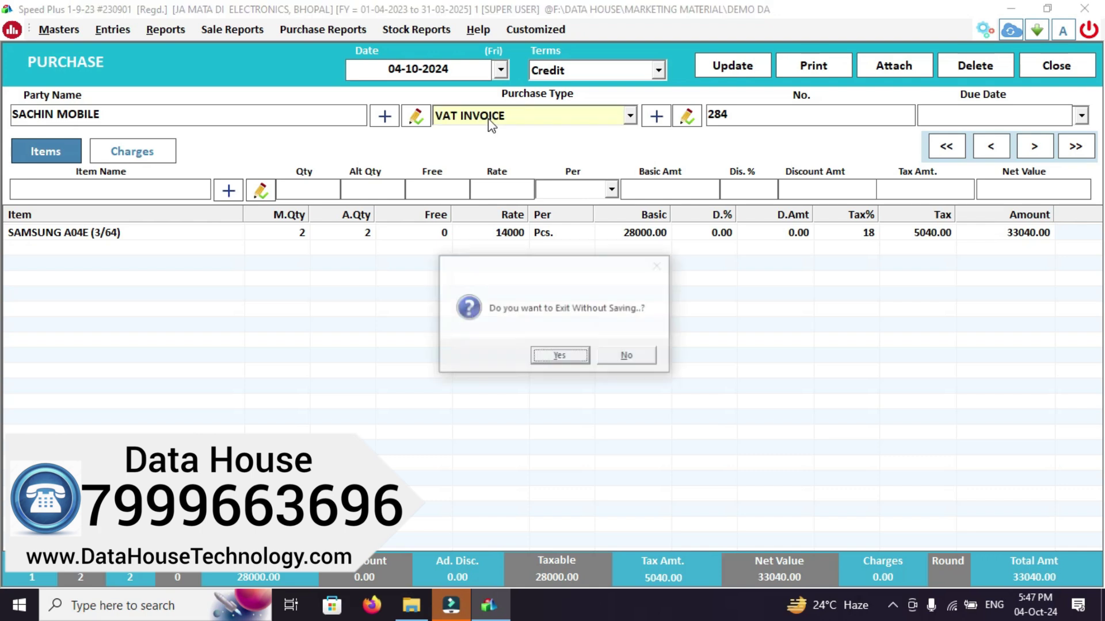
key("Return")
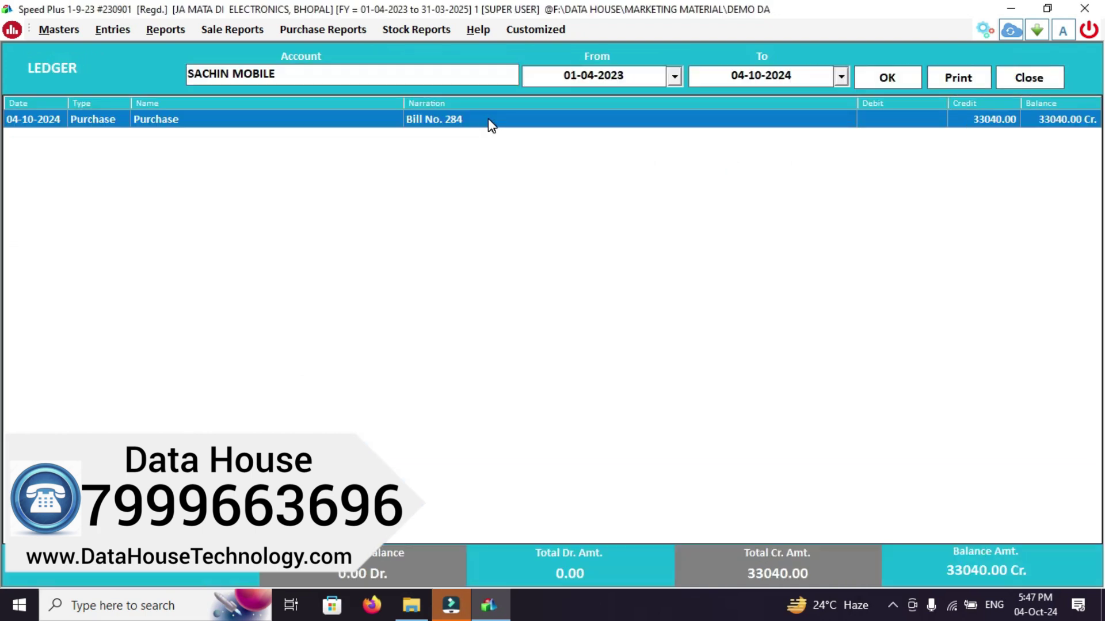
key("Escape")
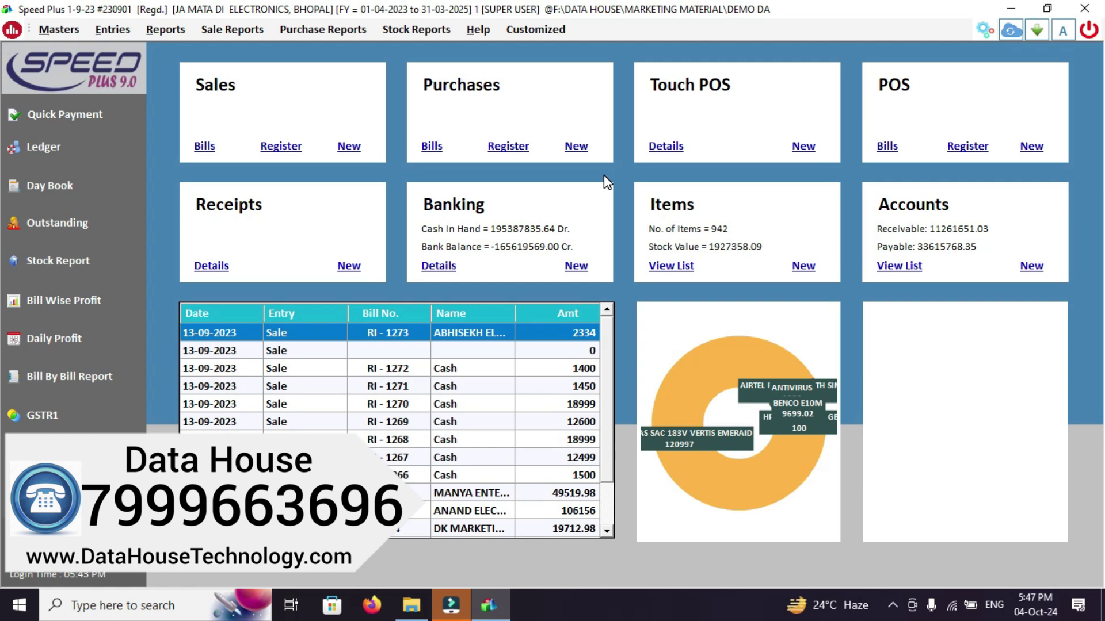
Start a new sale bill and switch its payment terms from Cash to Credit
left_click(349, 146)
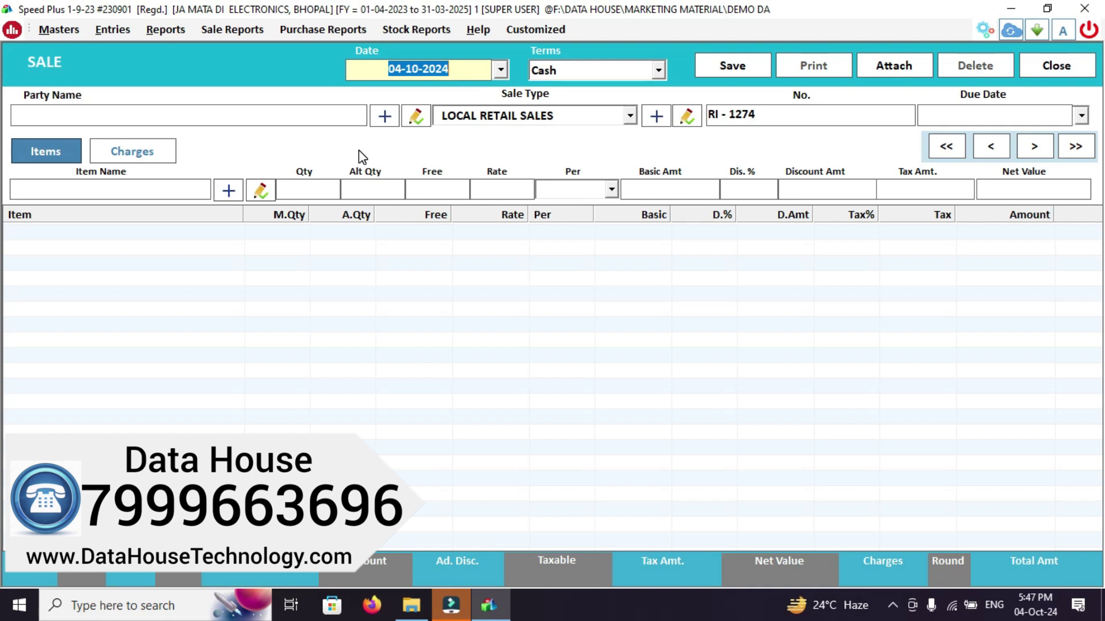
key("Return")
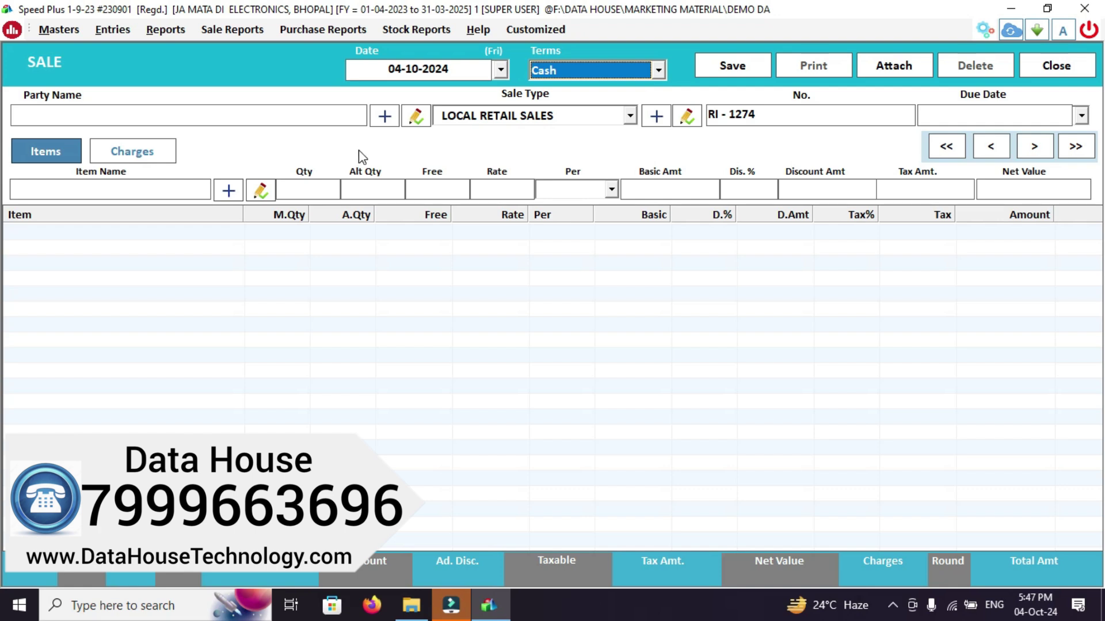
key("Return")
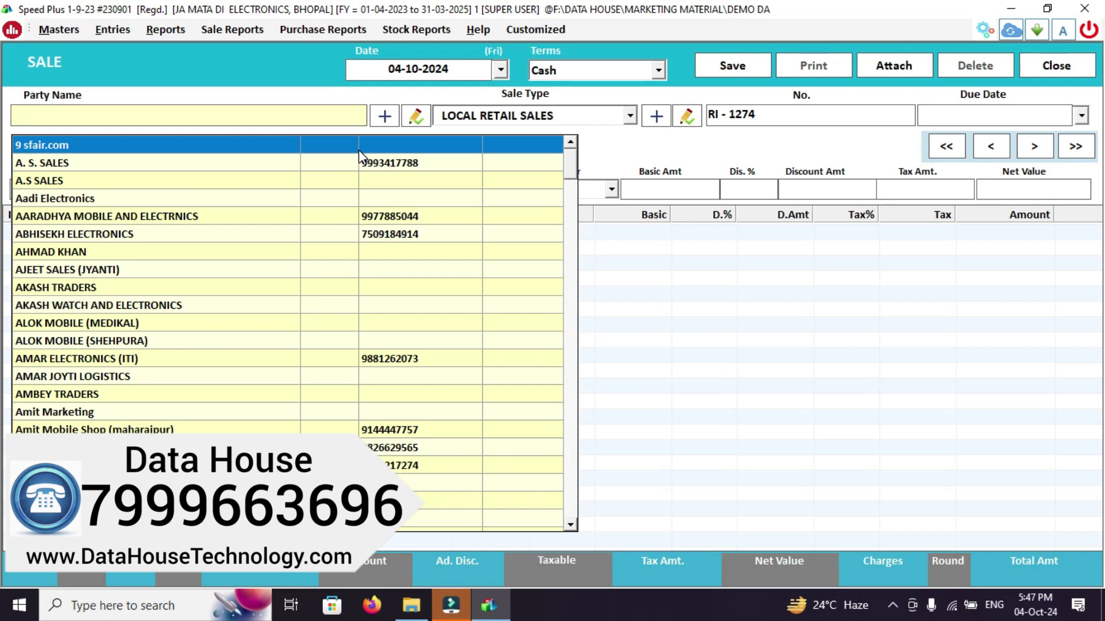
key("Escape")
key("Down")
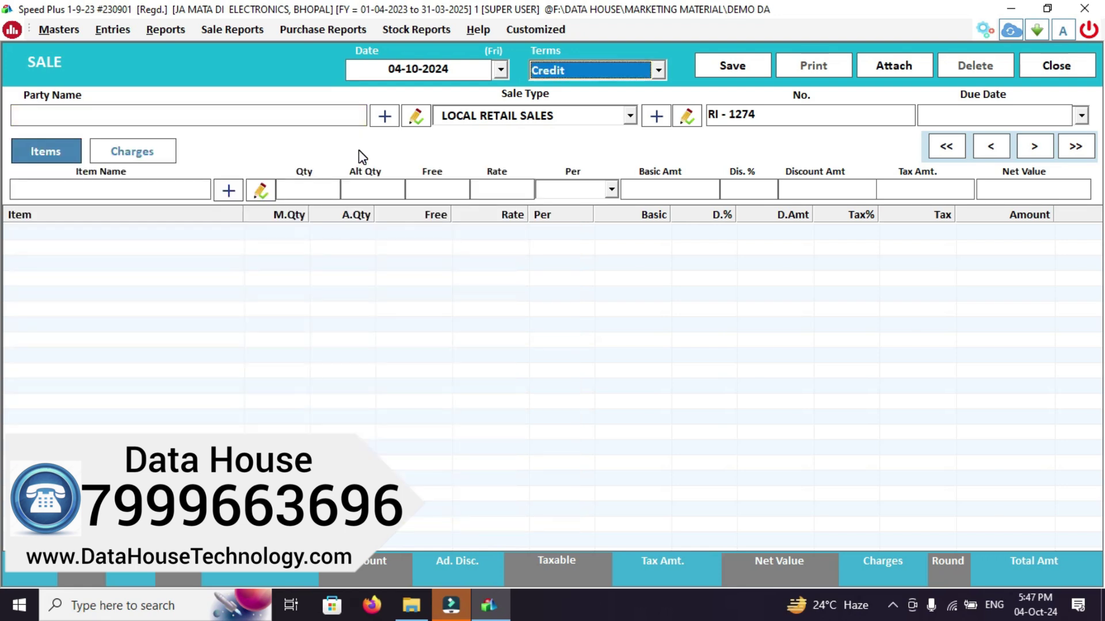
key("Return")
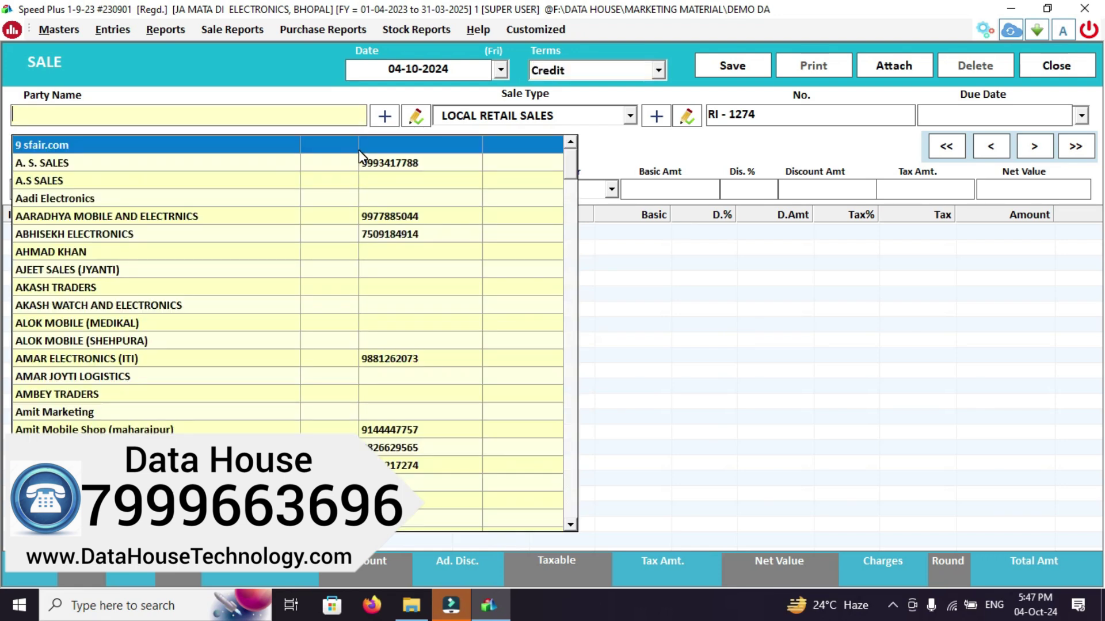
Browse the party list filtered by 'AN', then begin creating a new customer account
key("Down")
key("Down")
key("Down")
key("Down")
key("Down")
key("Down")
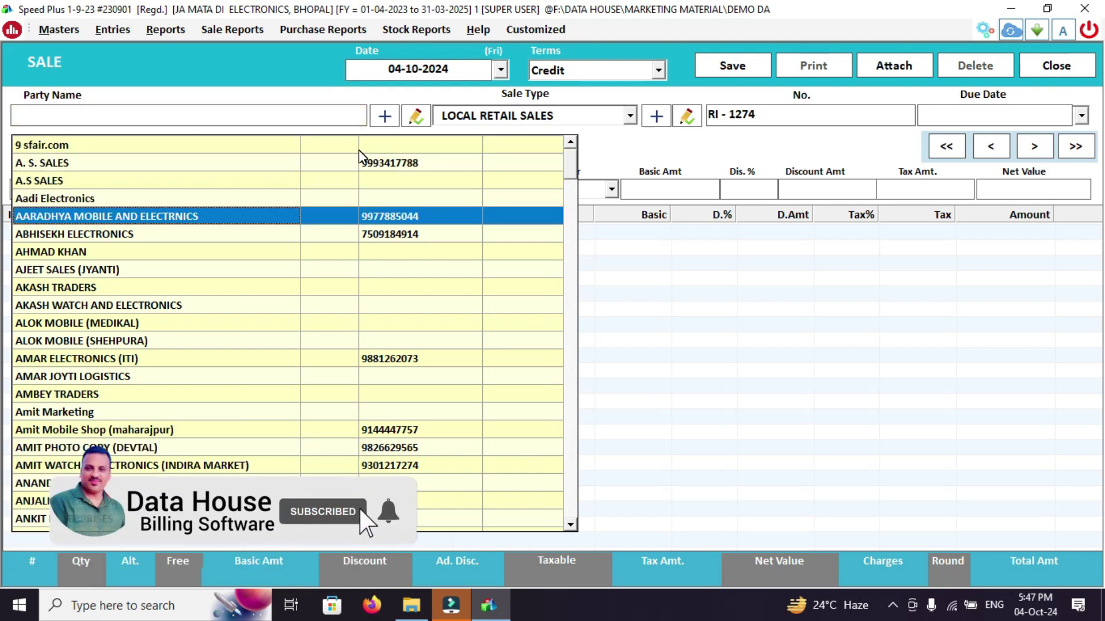
key("Down")
key("Down")
key("Down")
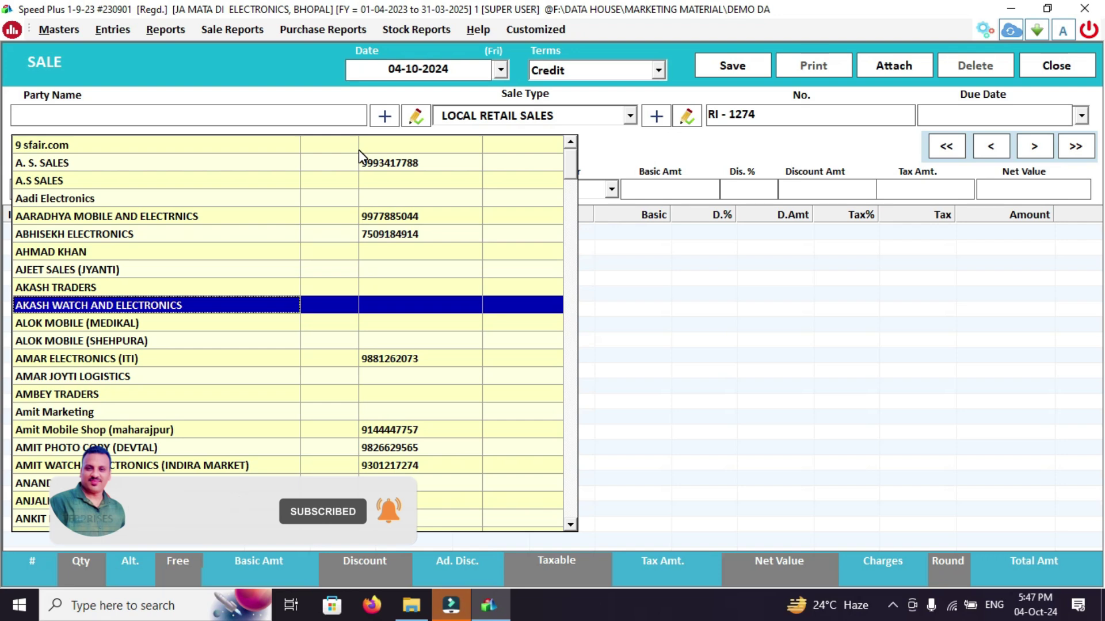
type("AN")
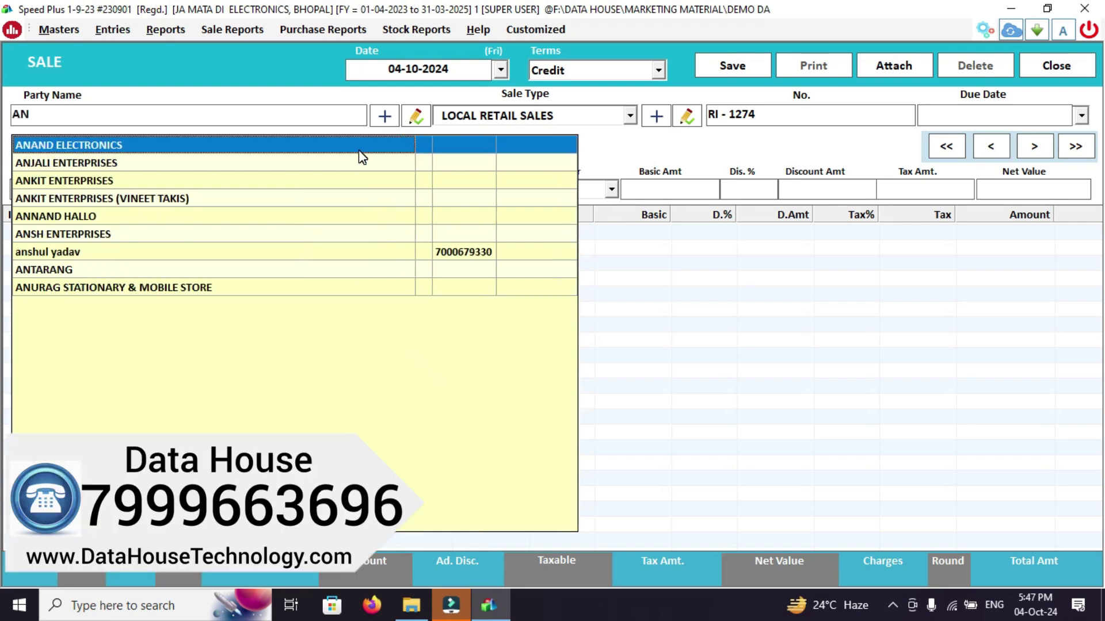
key("Down")
key("Down")
key("Down")
key("Down")
key("Down")
key("Down")
key("Down")
key("Up")
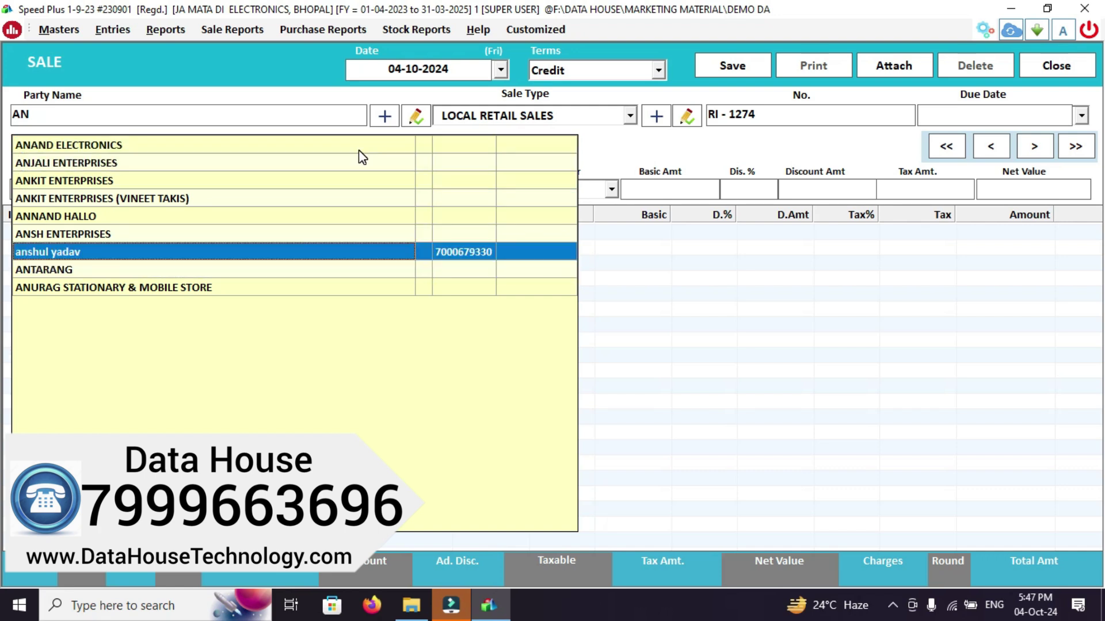
key("Return")
key("shift+Tab")
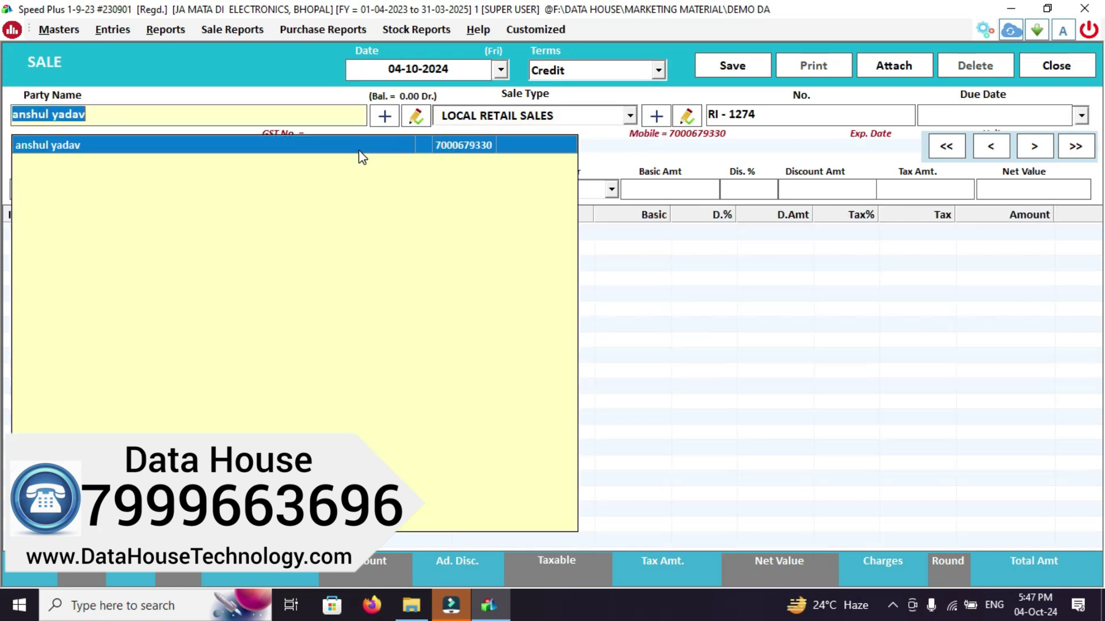
left_click(383, 117)
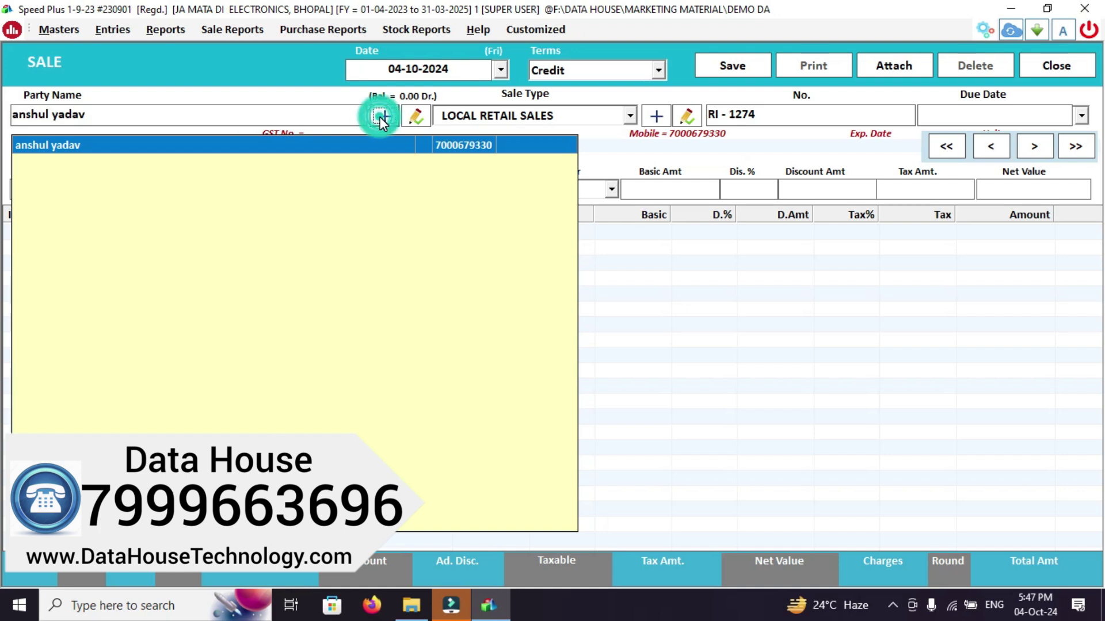
Create a customer account with the customer's name and mobile number, and accept it as party
left_click(195, 116)
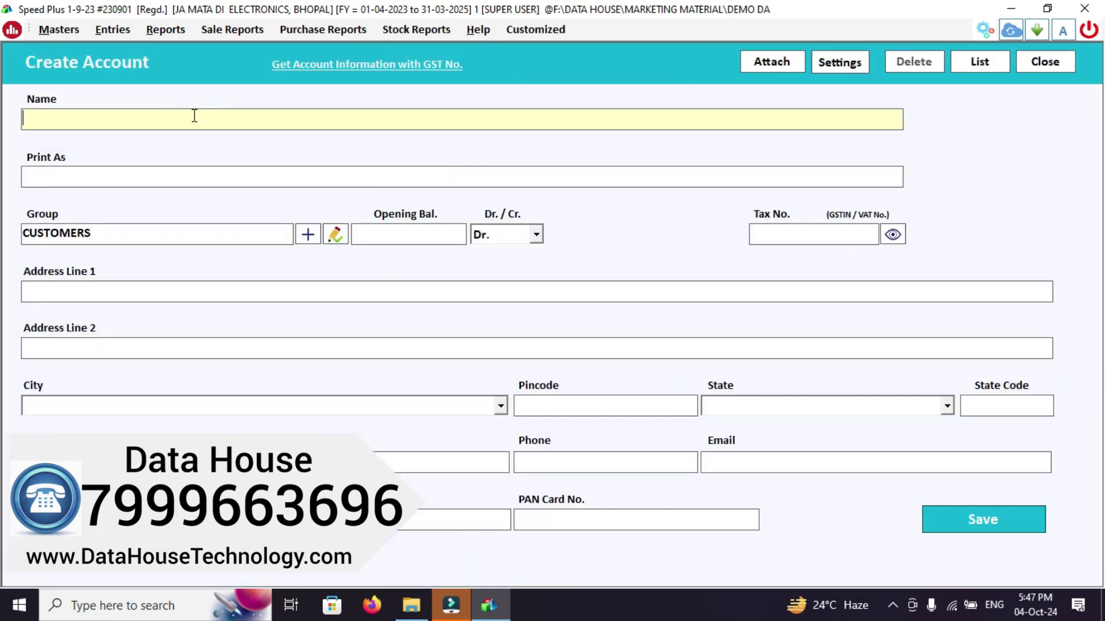
key("Return")
key("Return")
key("Return")
key("Return")
key("Return")
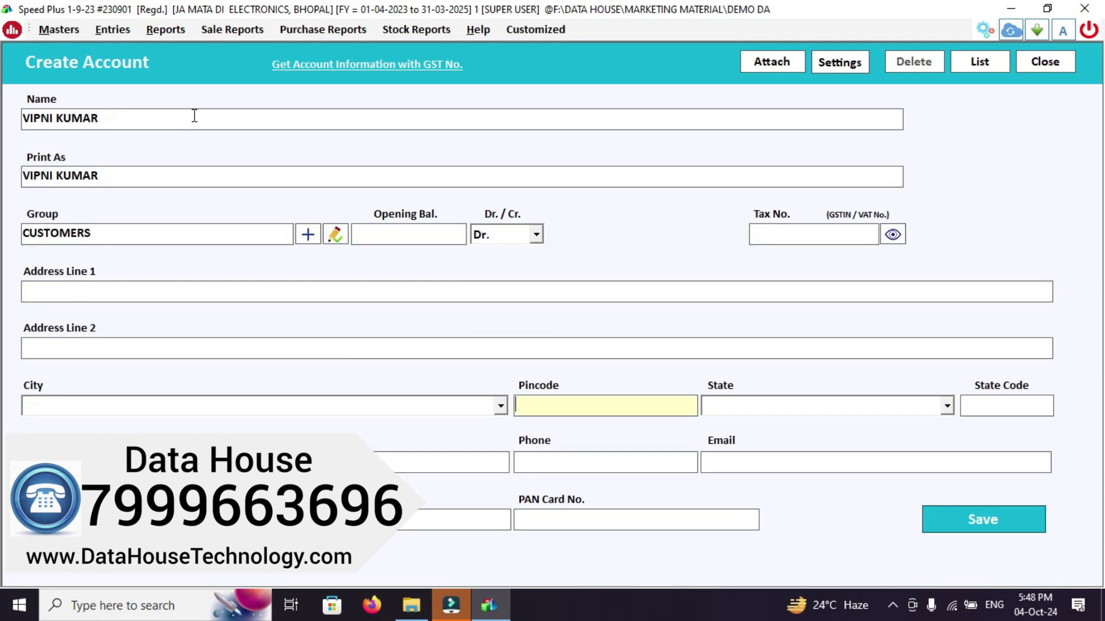
key("Return")
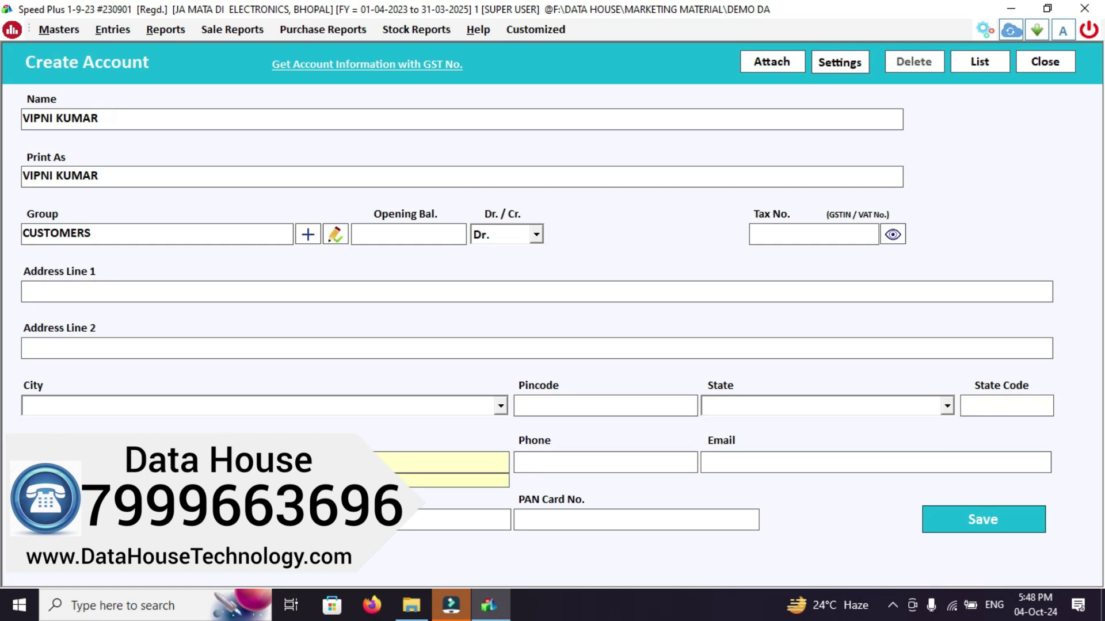
key("Return")
key("Return")
key("Return")
key("Return")
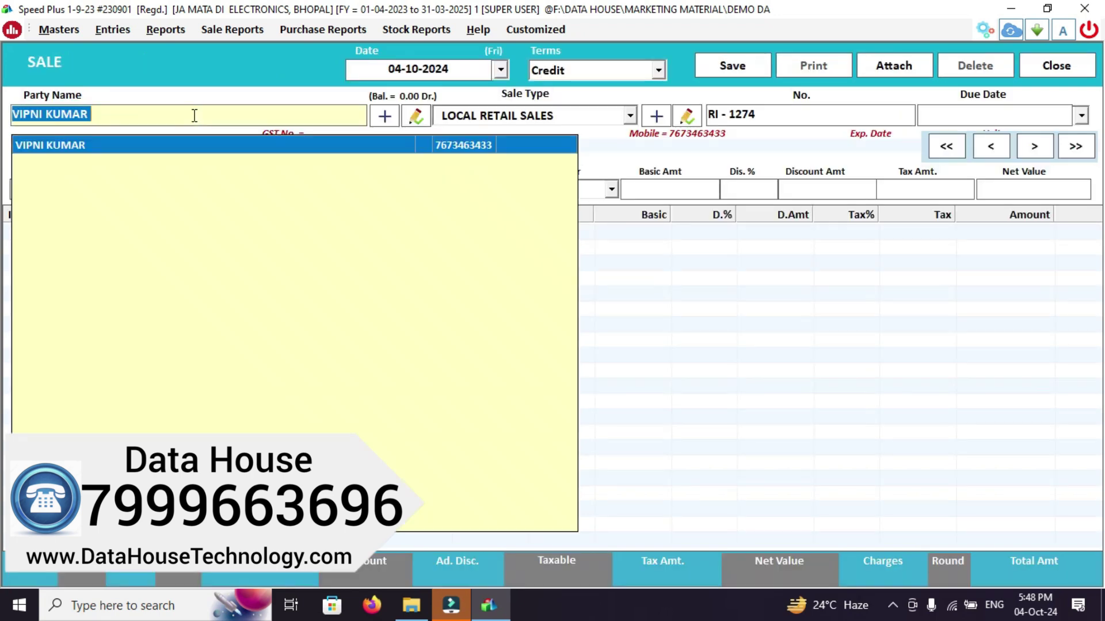
key("Return")
Keep LOCAL RETAIL SALES, search 'SAMSUN' and add SAMSUNG A04E (3/64) at quantity 1
key("Return")
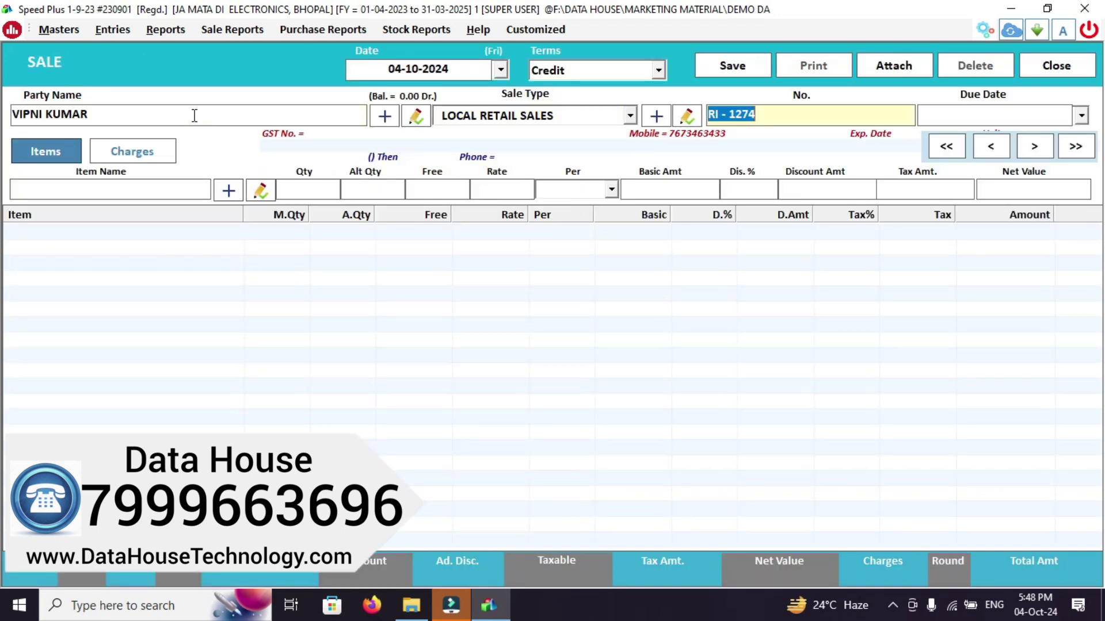
key("Return")
key("Return")
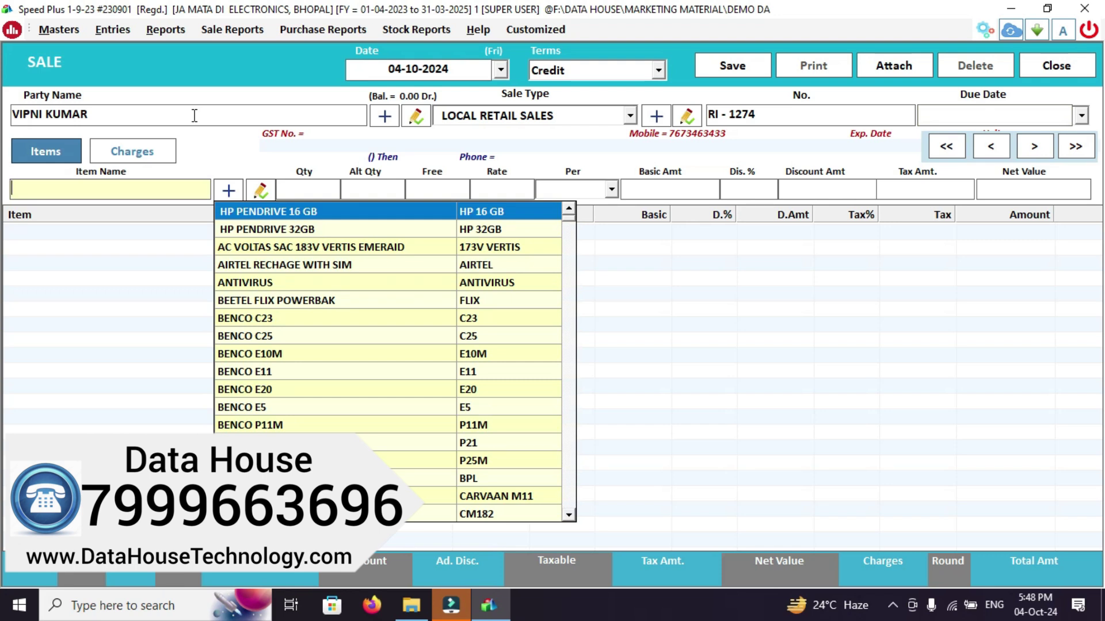
type("SAMSUN")
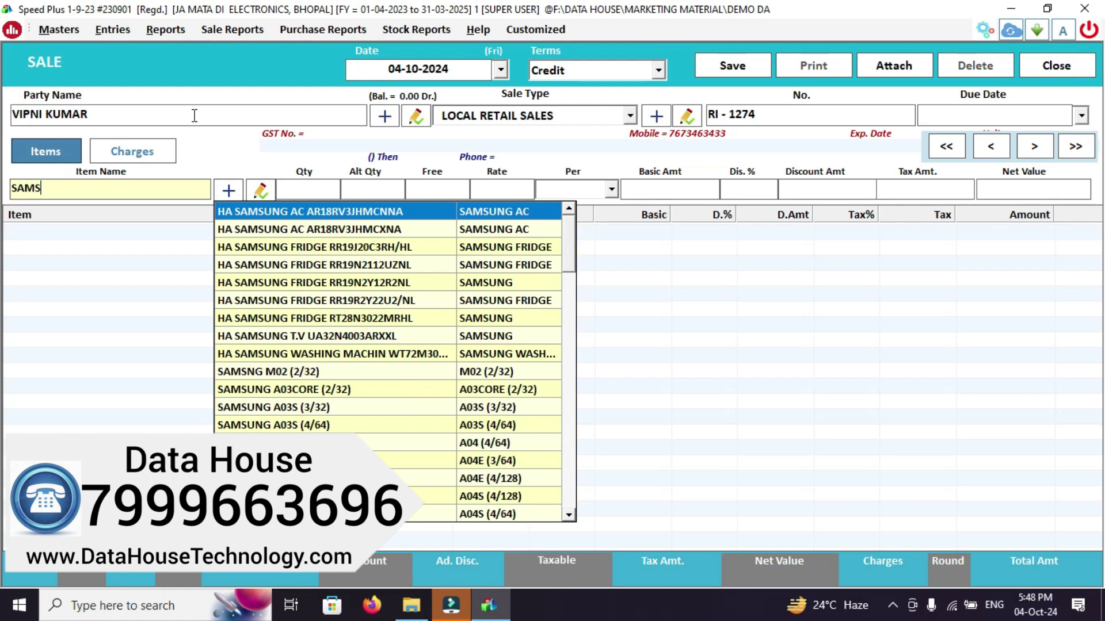
key("Down")
key("Down")
key("Down")
key("Down")
key("Down")
key("Down")
key("Down")
key("Down")
key("Down")
key("Down")
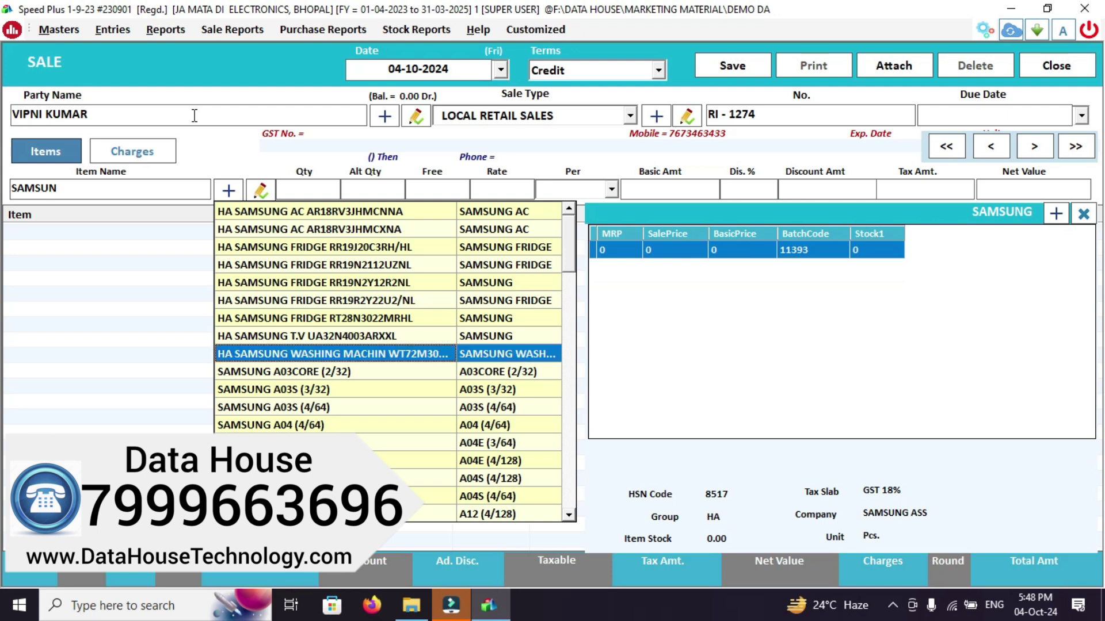
key("Up")
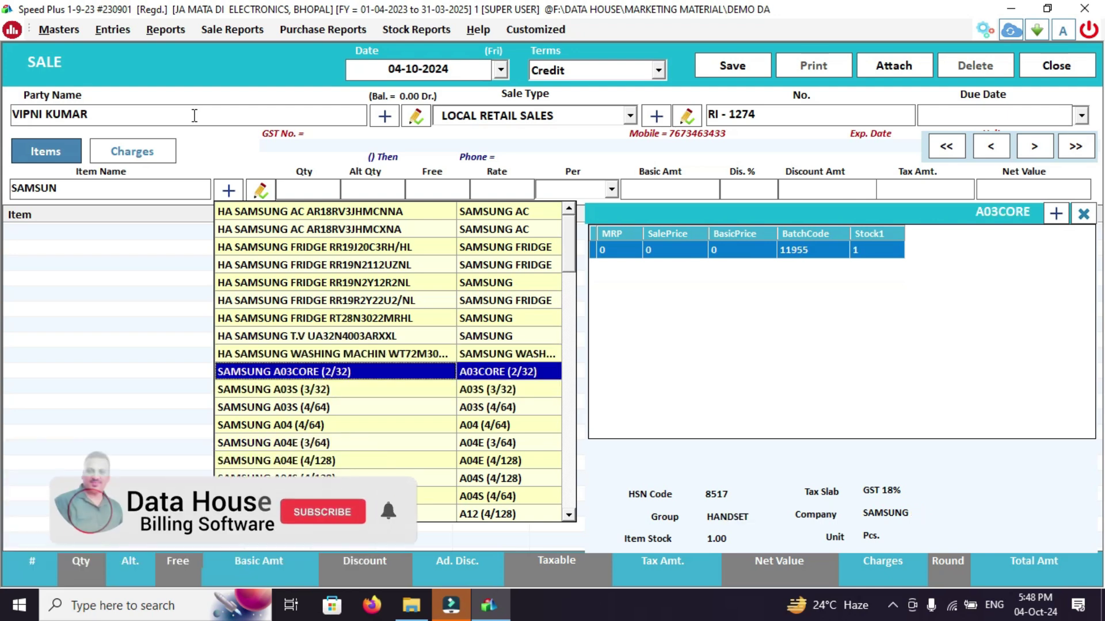
key("Down")
key("Down")
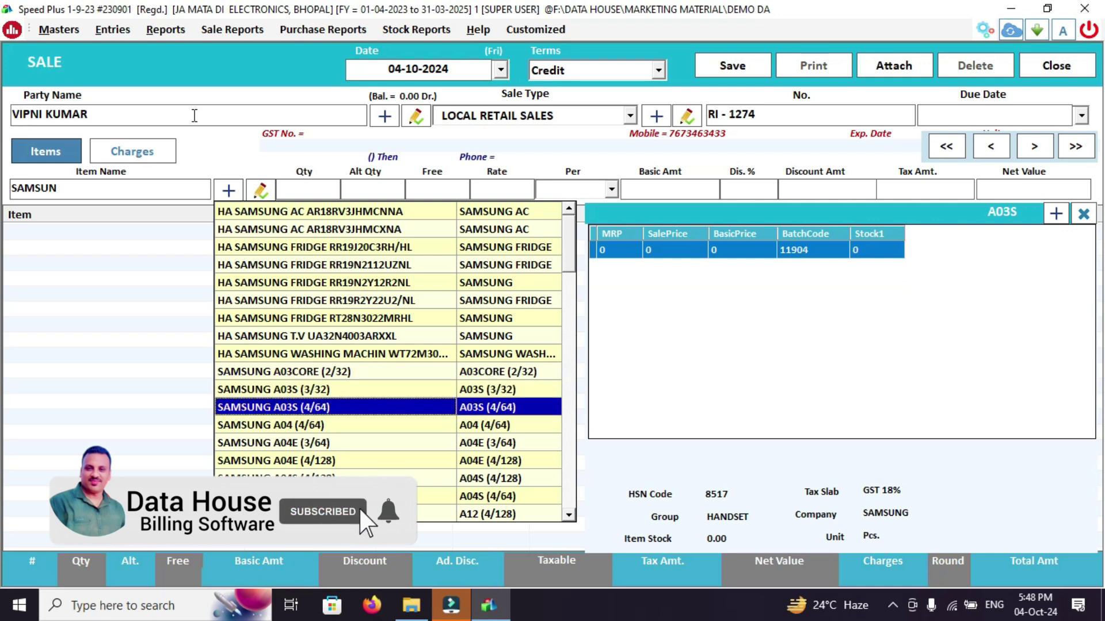
key("Down")
key("Down")
key("Up")
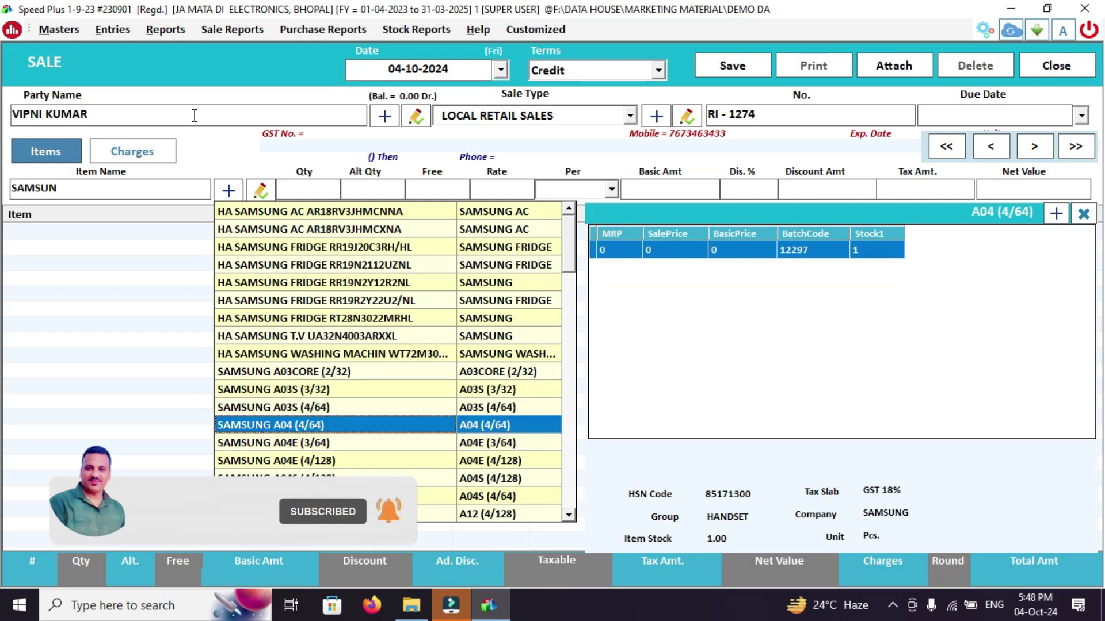
key("Down")
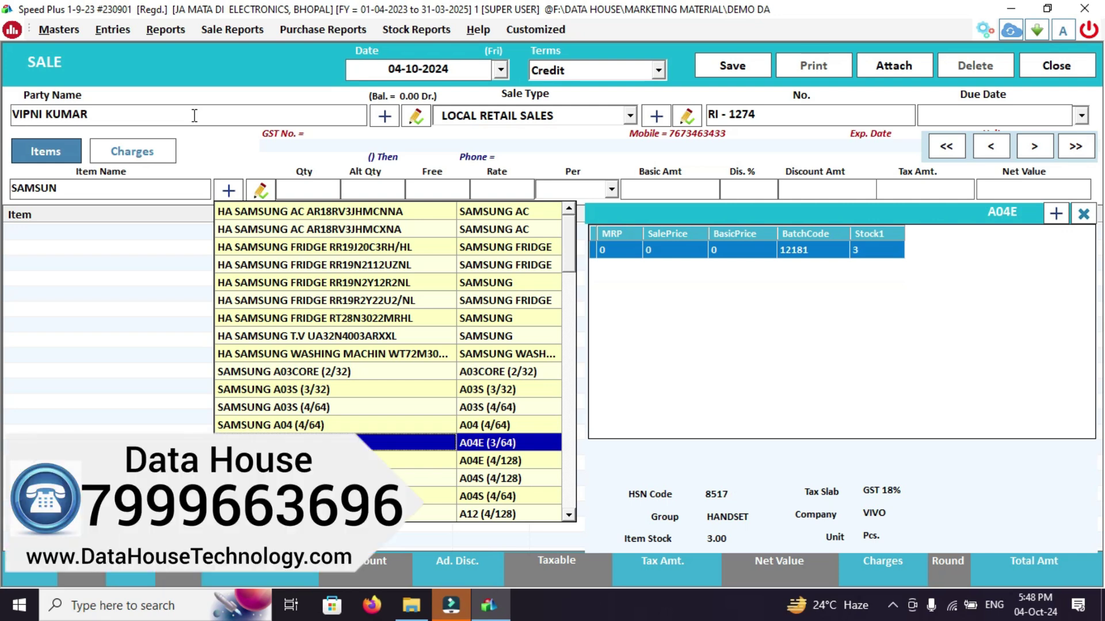
key("Return")
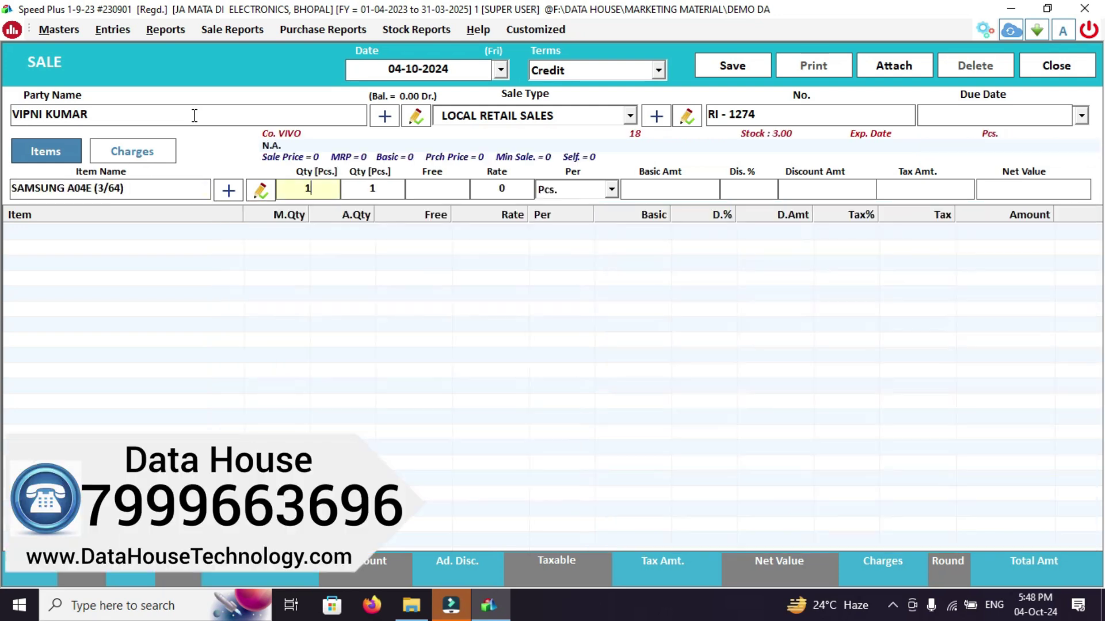
key("Return")
key("Return")
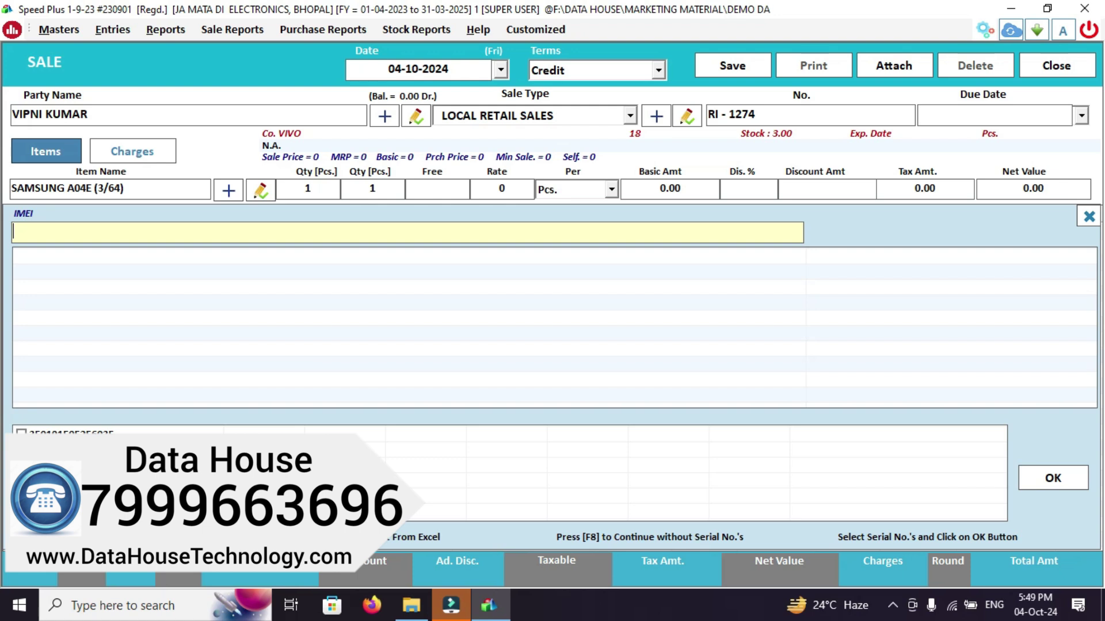
Select the available IMEI serial and price the SAMSUNG A04E line at 18500 tax-inclusive
left_click(21, 433)
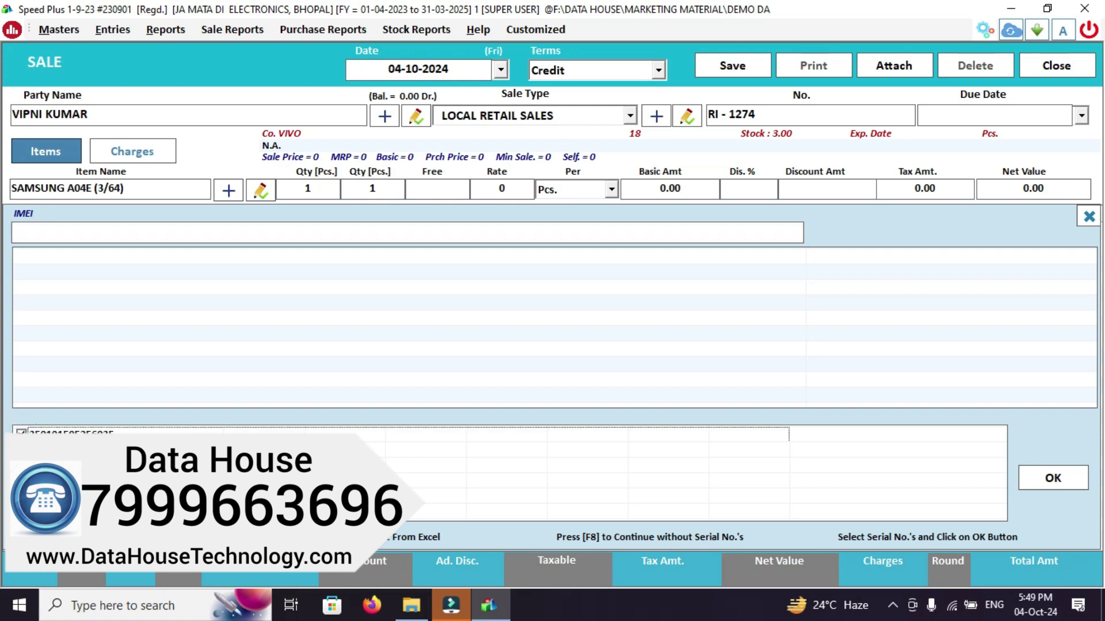
left_click(1071, 483)
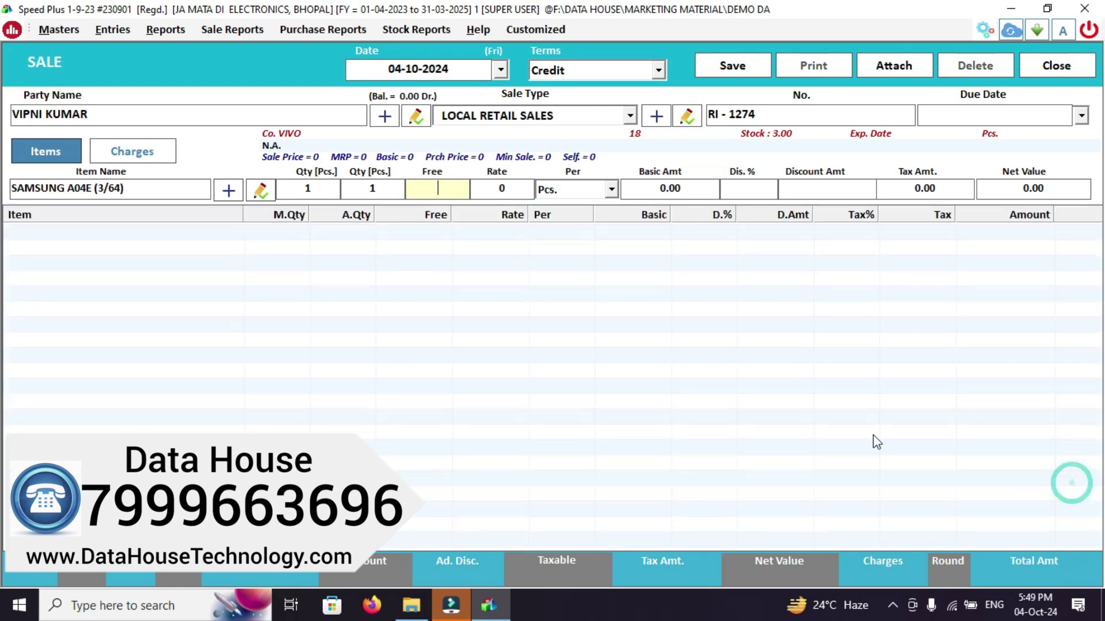
key("Return")
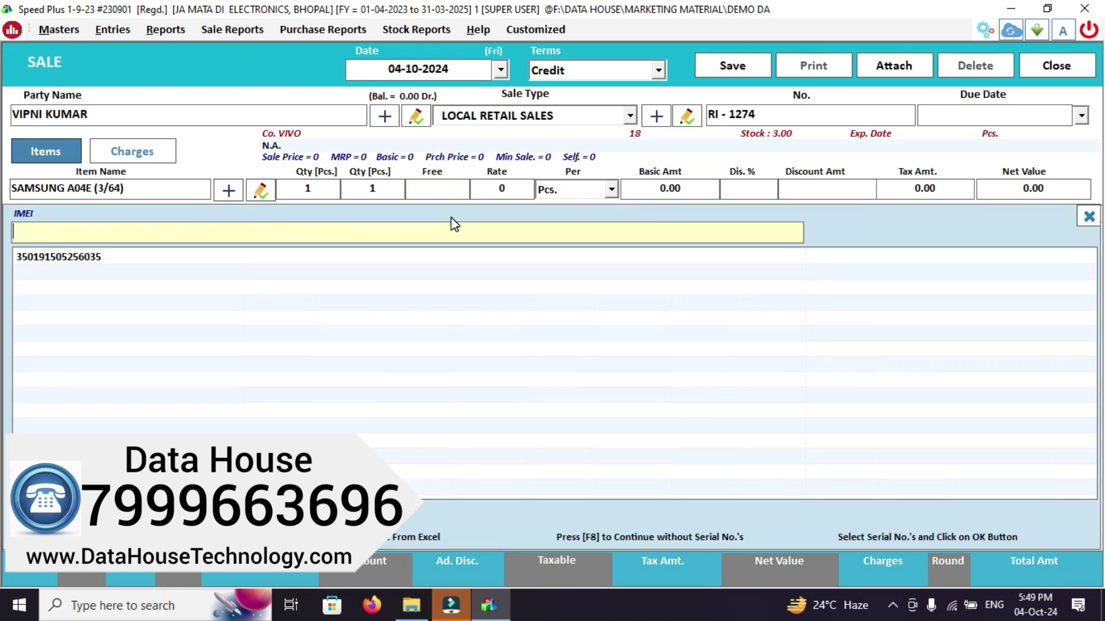
key("Return")
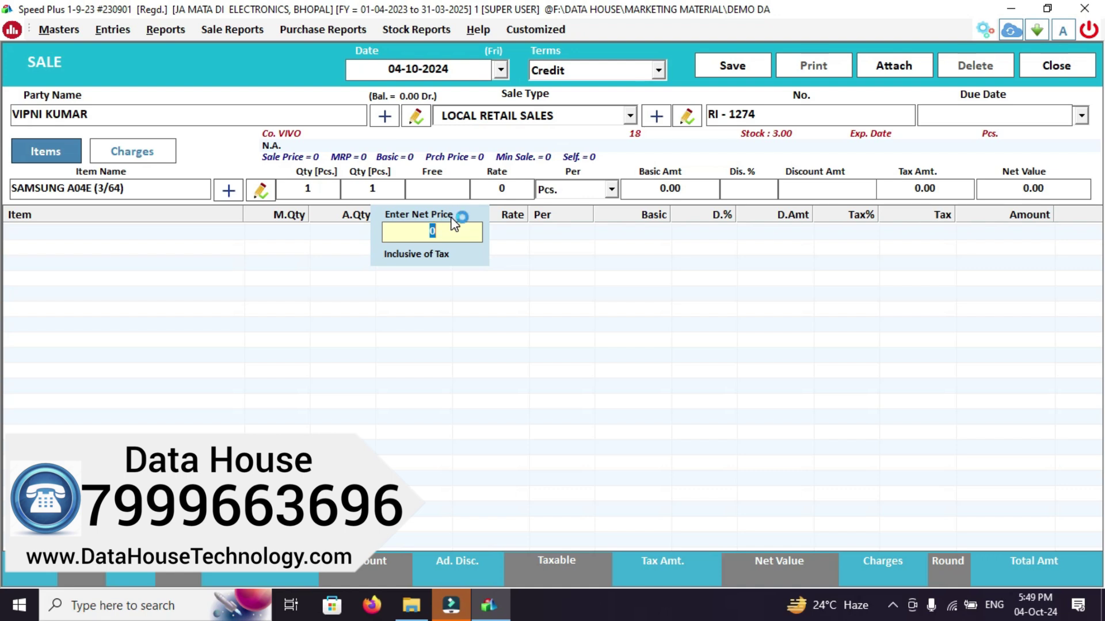
type("18500")
key("Return")
key("Return")
key("Return")
key("Return")
key("Return")
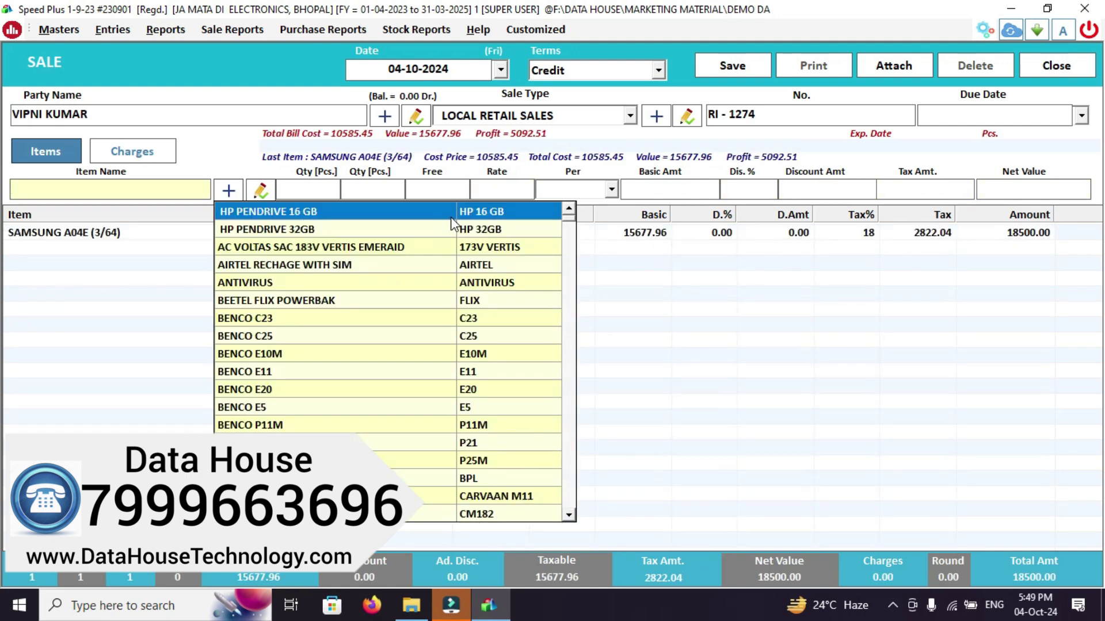
Save sale RI - 1274 totalling 18500.00, acknowledge the confirmation and choose to print it
left_click(720, 70)
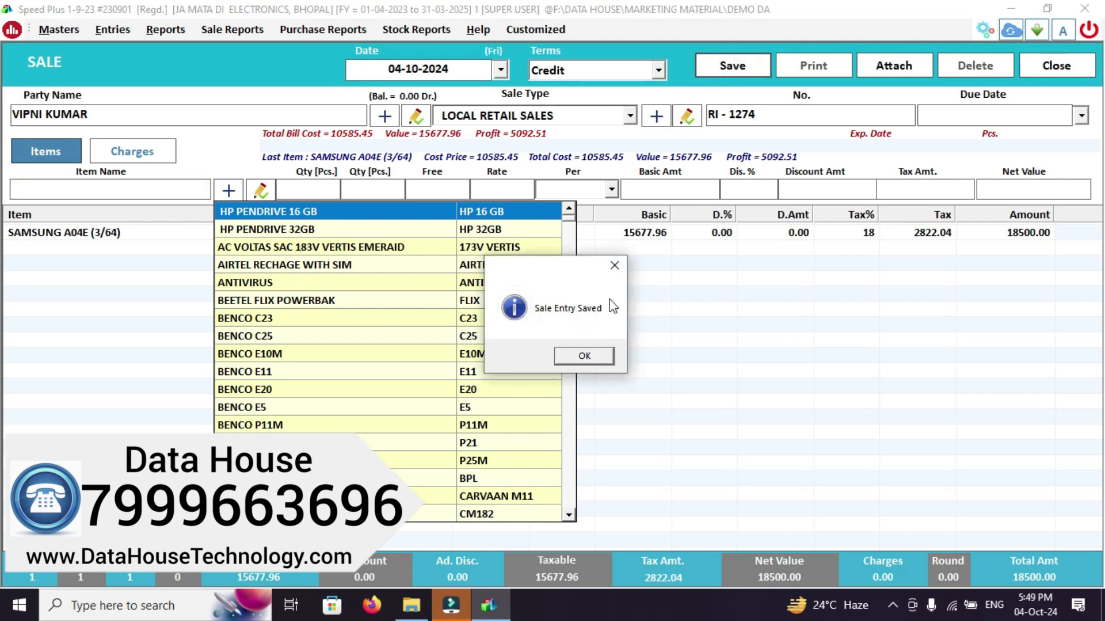
left_click(588, 357)
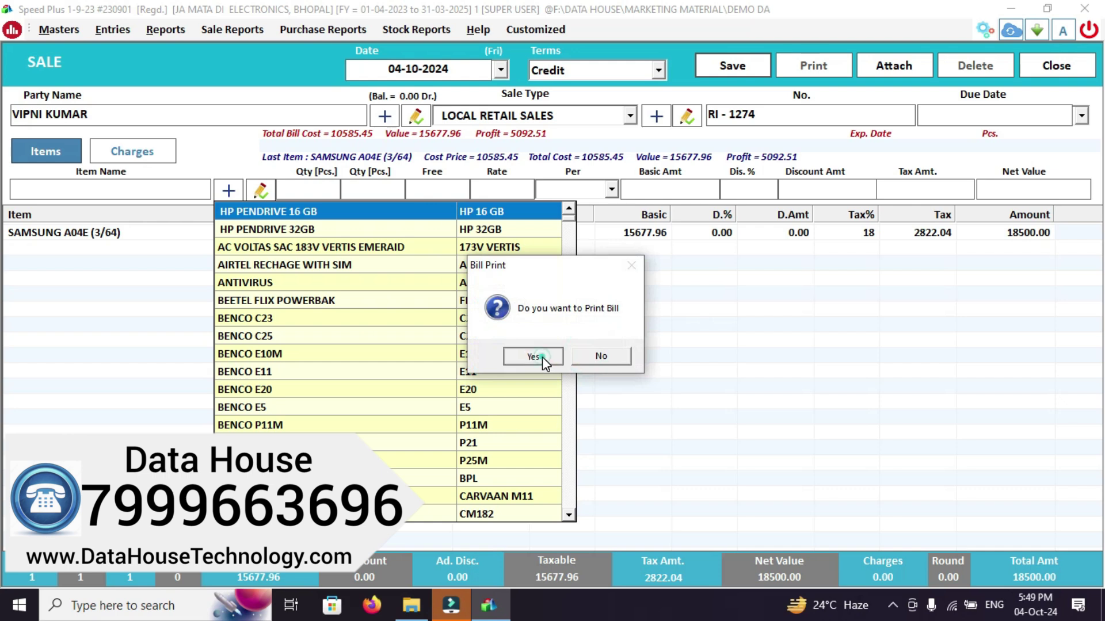
left_click(542, 357)
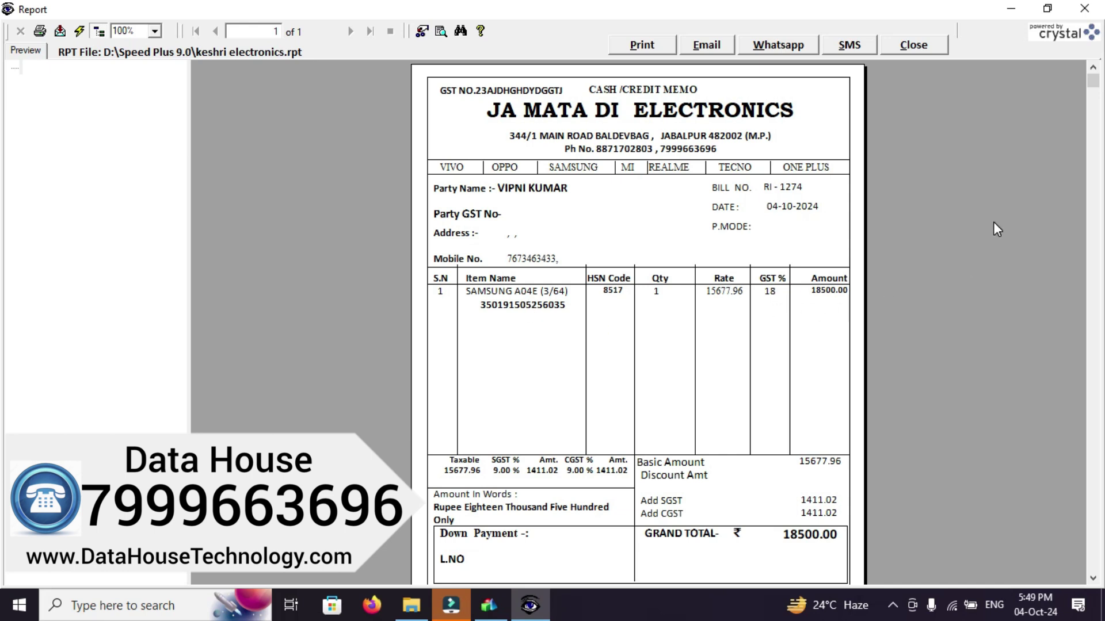
Scroll through the RI - 1274 cash memo preview, then close it
left_click_drag(1093, 84, 1056, 389)
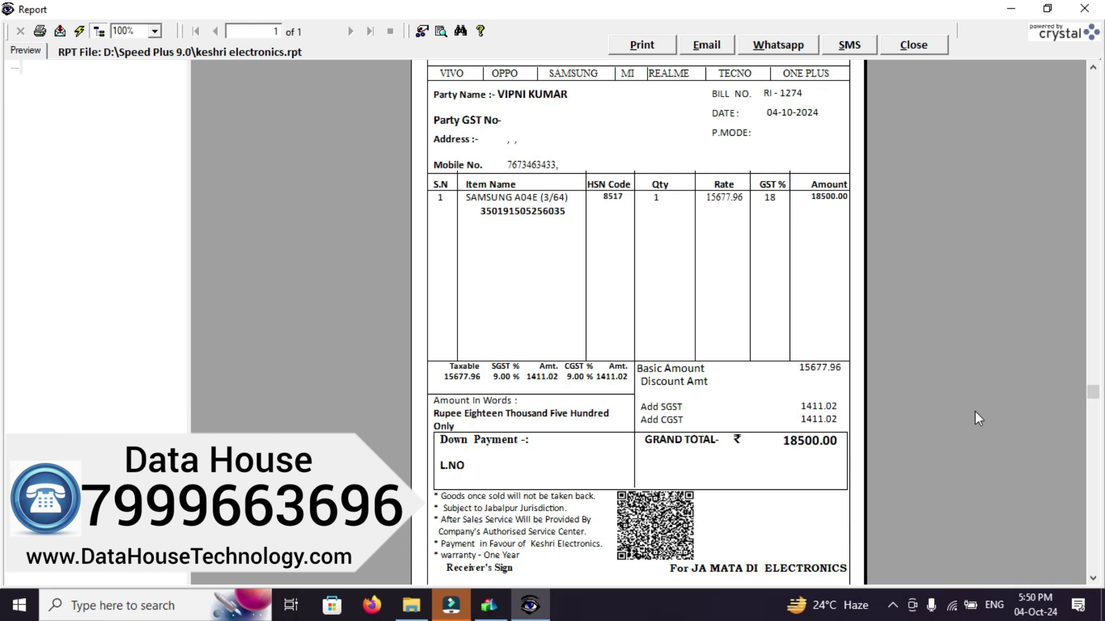
left_click_drag(1095, 393, 1099, 138)
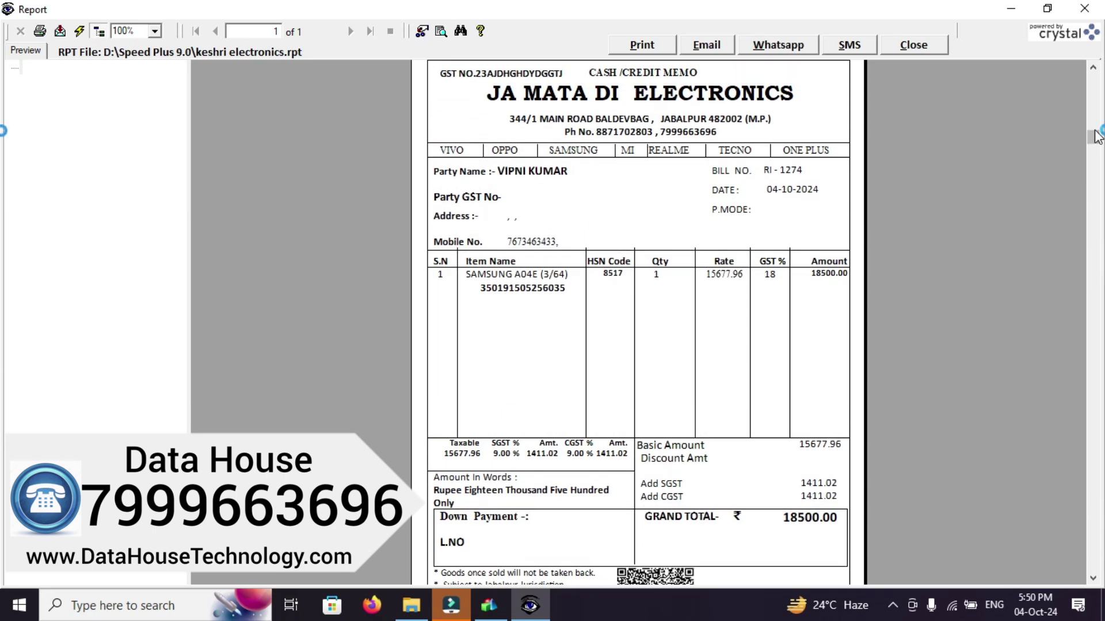
left_click(899, 42)
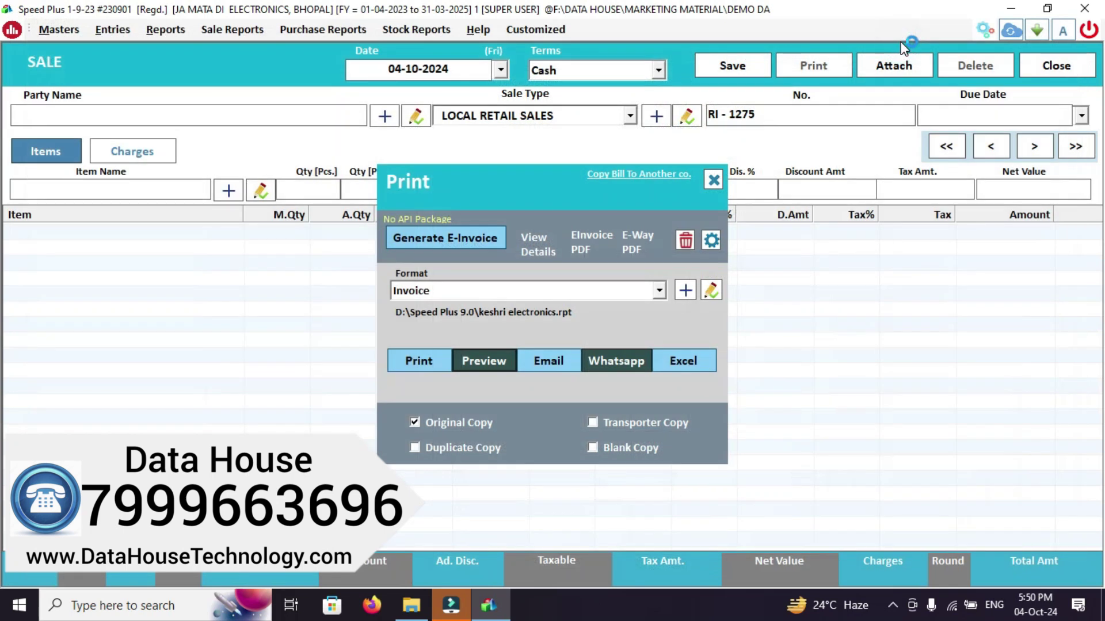
Begin sale RI - 1275 on Credit for AKASH WATCH AND ELECTRONICS as LOCAL RETAIL SALES
left_click(711, 183)
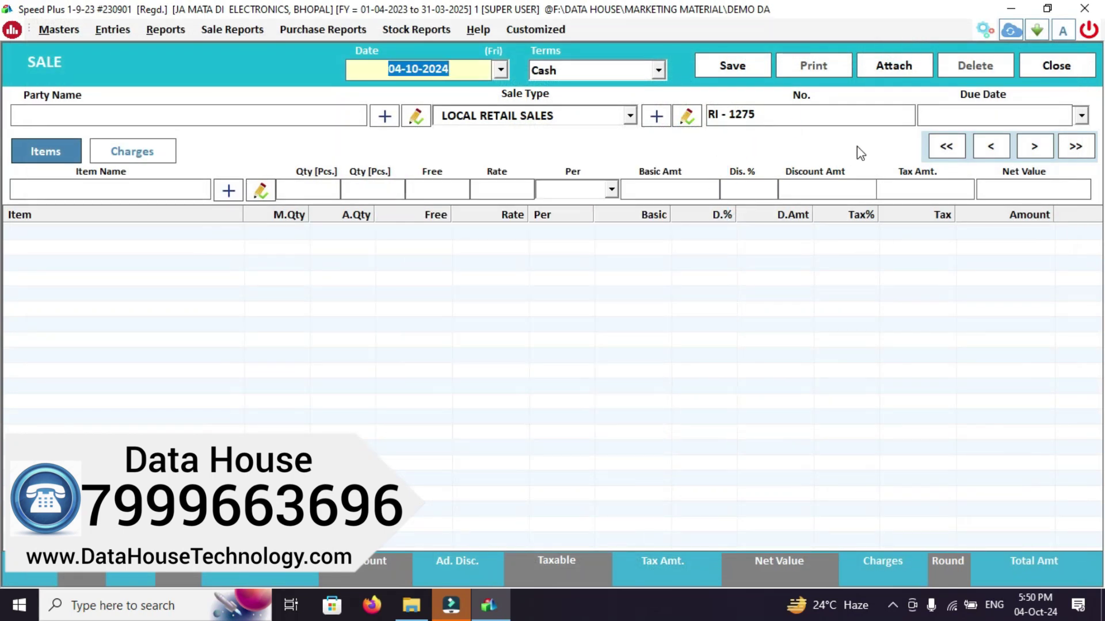
key("Return")
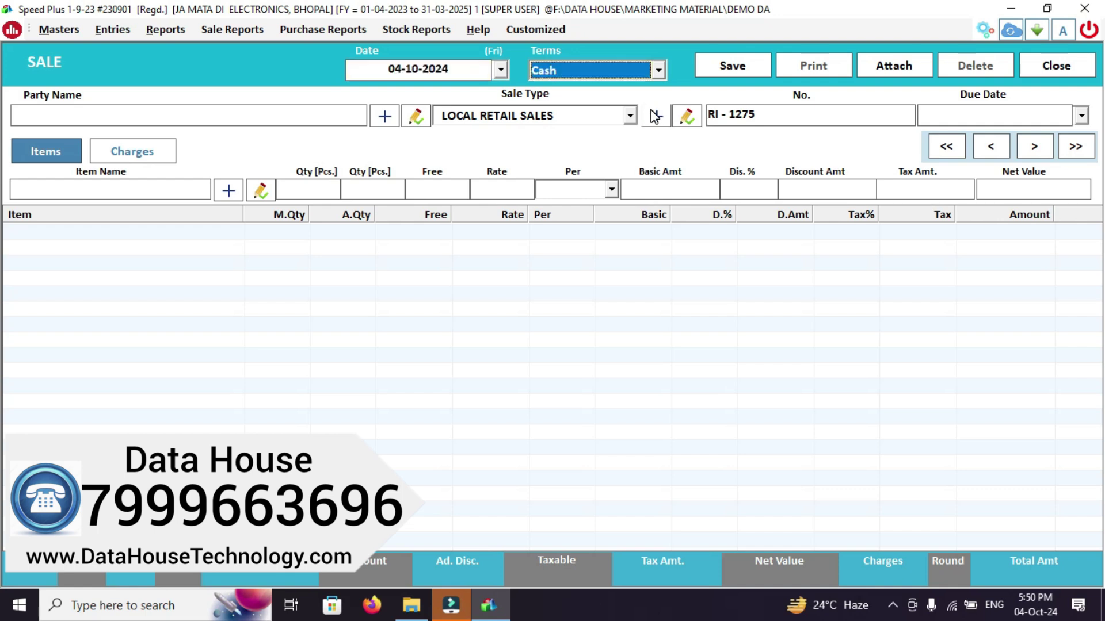
key("Down")
key("Return")
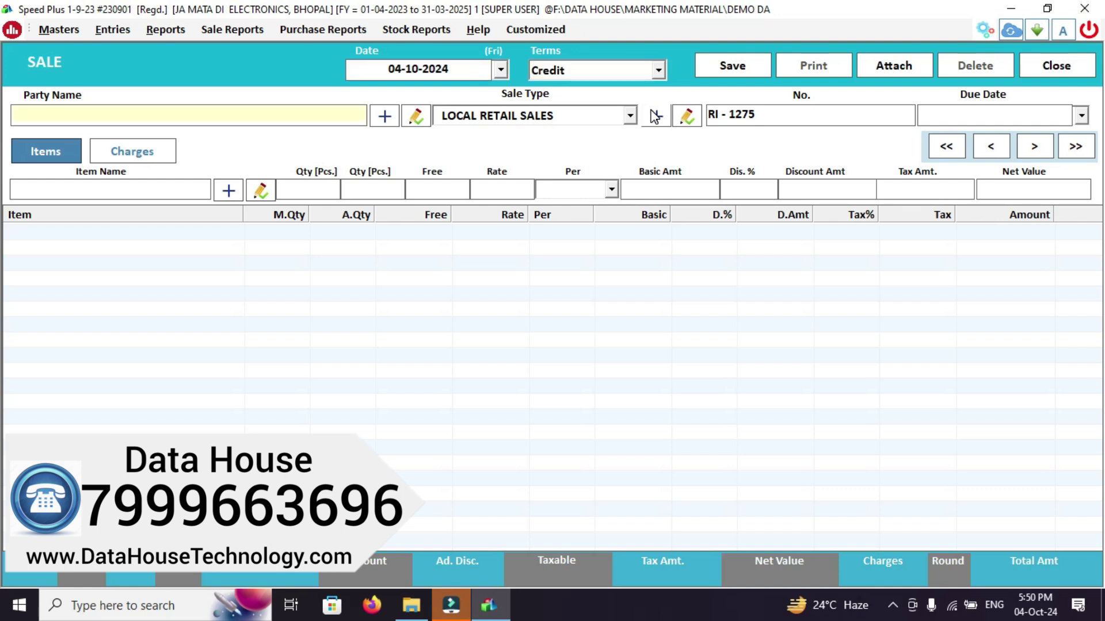
key("Down")
key("Down")
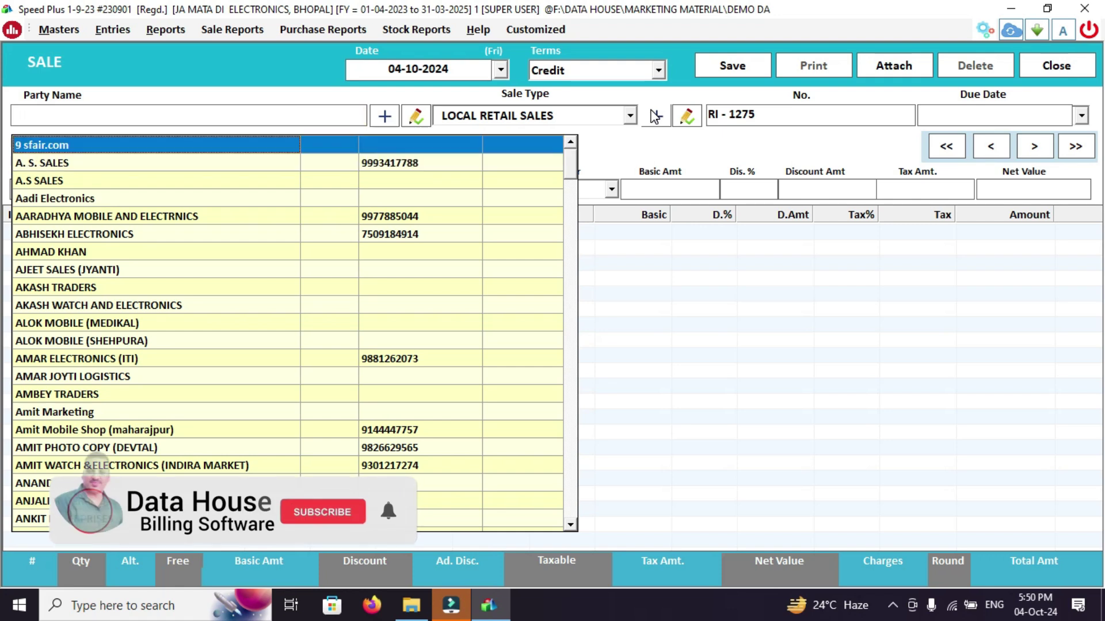
key("Down")
key("Down")
key("Down")
key("Down")
key("Down")
key("Down")
key("Down")
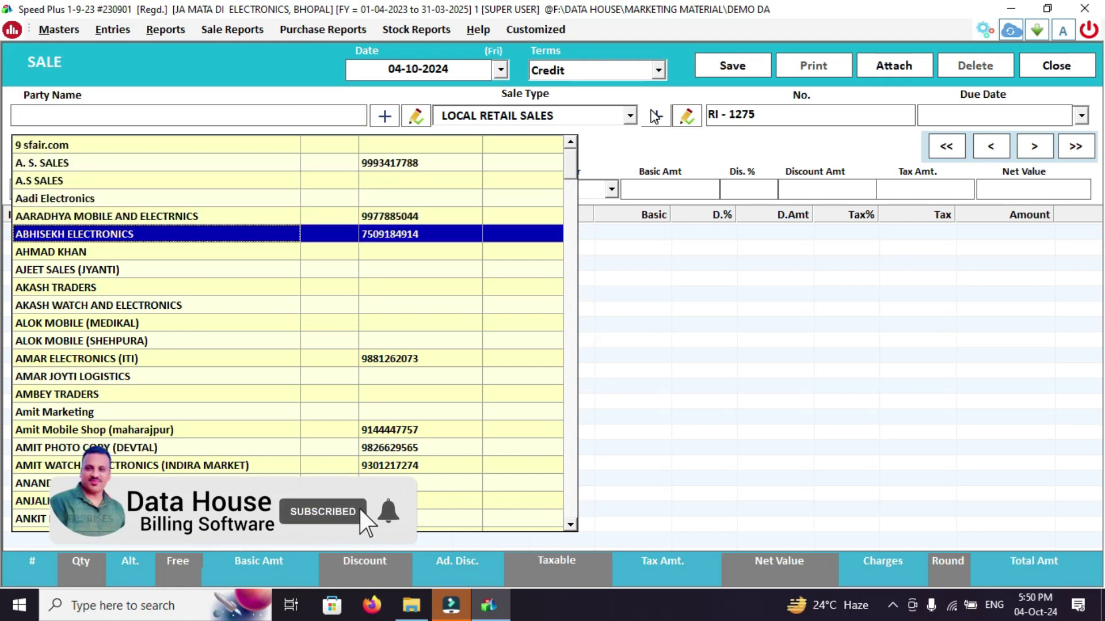
key("Return")
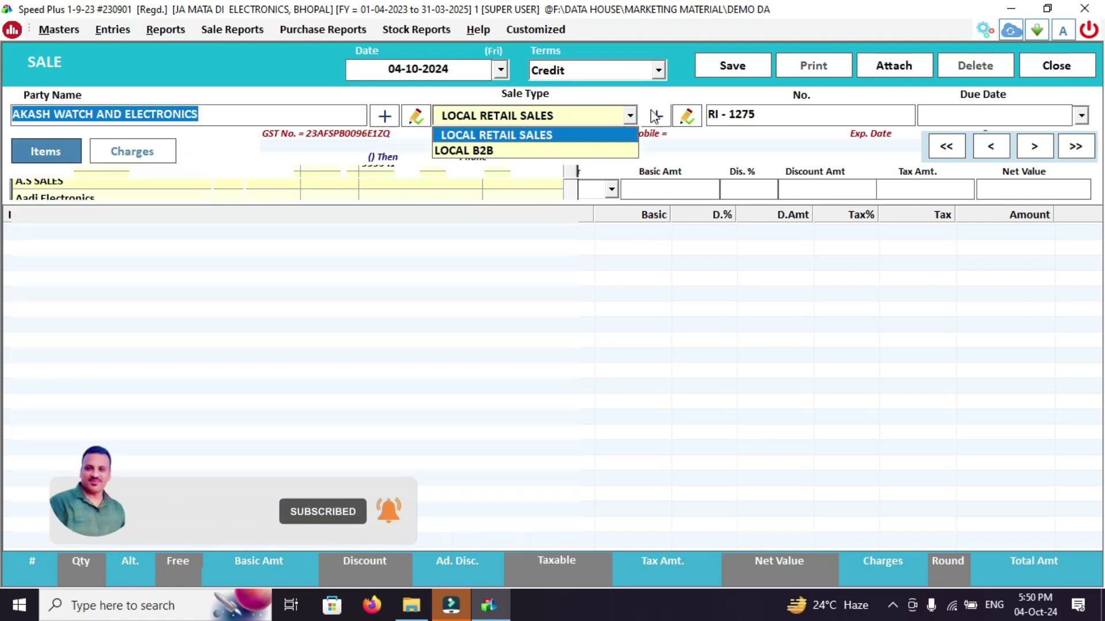
key("Return")
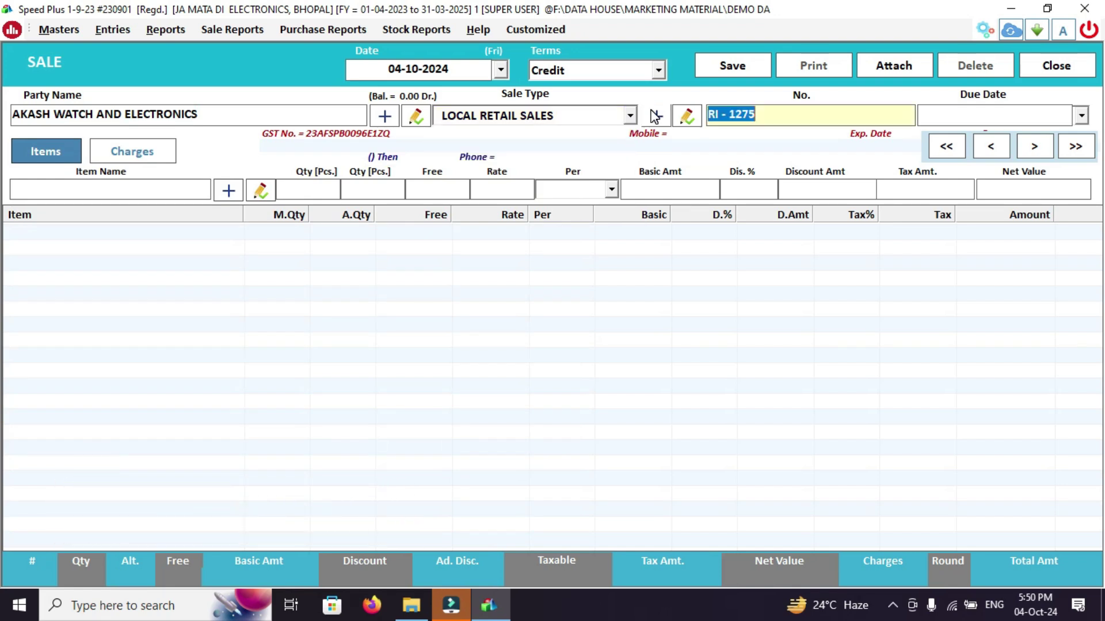
key("Return")
key("Return")
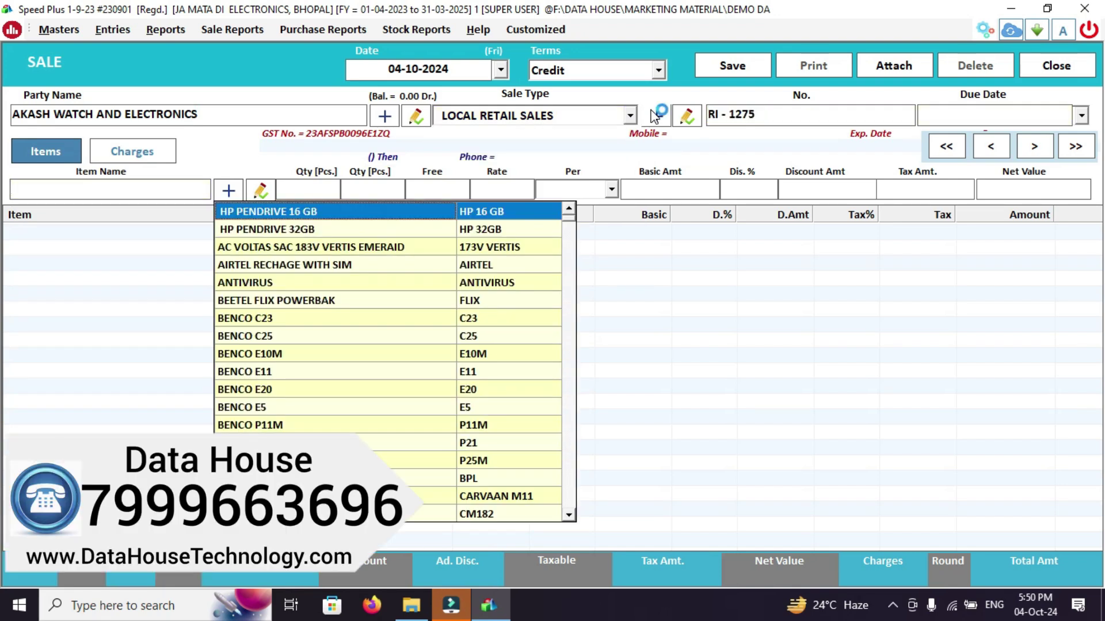
Add BENCO P25M at quantity 1 and dismiss its serial-number selection
key("Down")
key("Down")
key("Down")
key("Down")
key("Down")
key("Down")
key("Down")
key("Down")
key("Down")
key("Down")
key("Down")
key("Down")
key("Down")
key("Down")
key("Return")
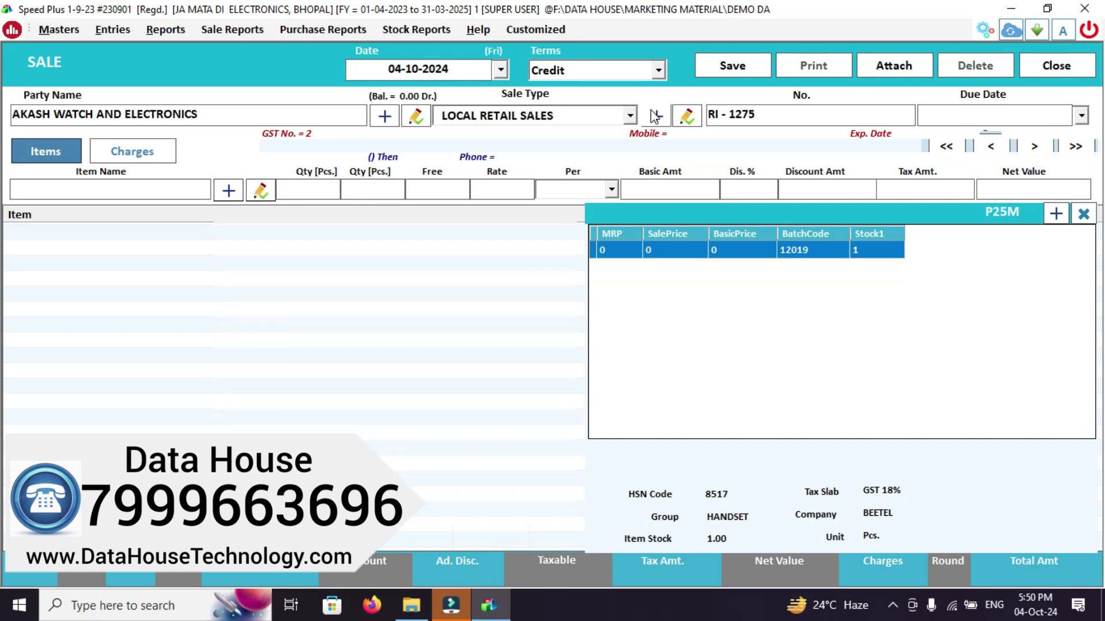
key("Return")
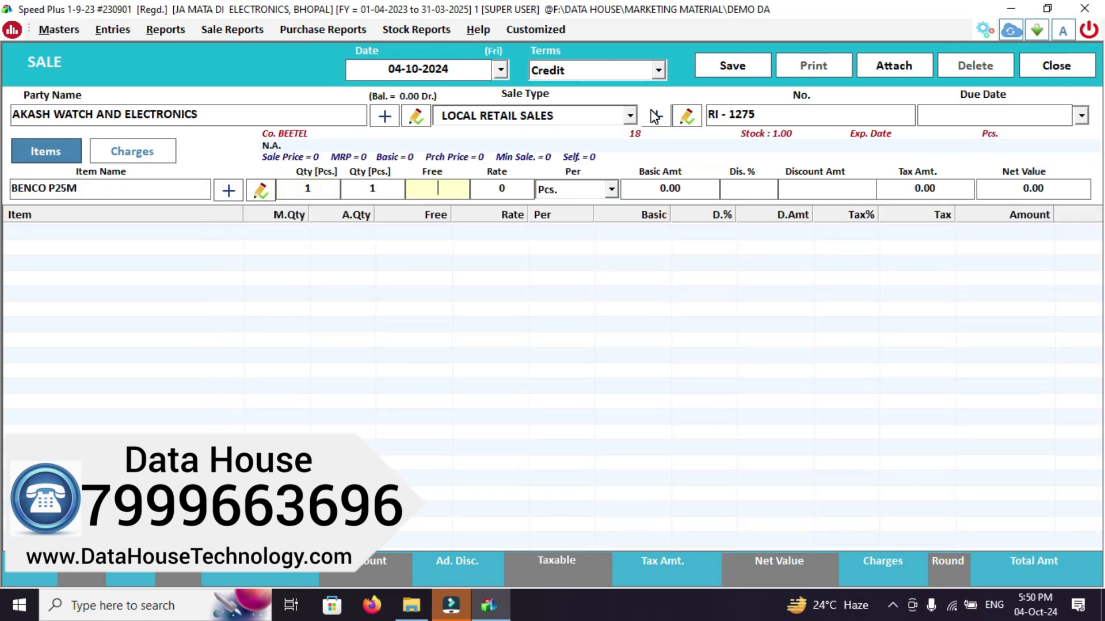
key("Return")
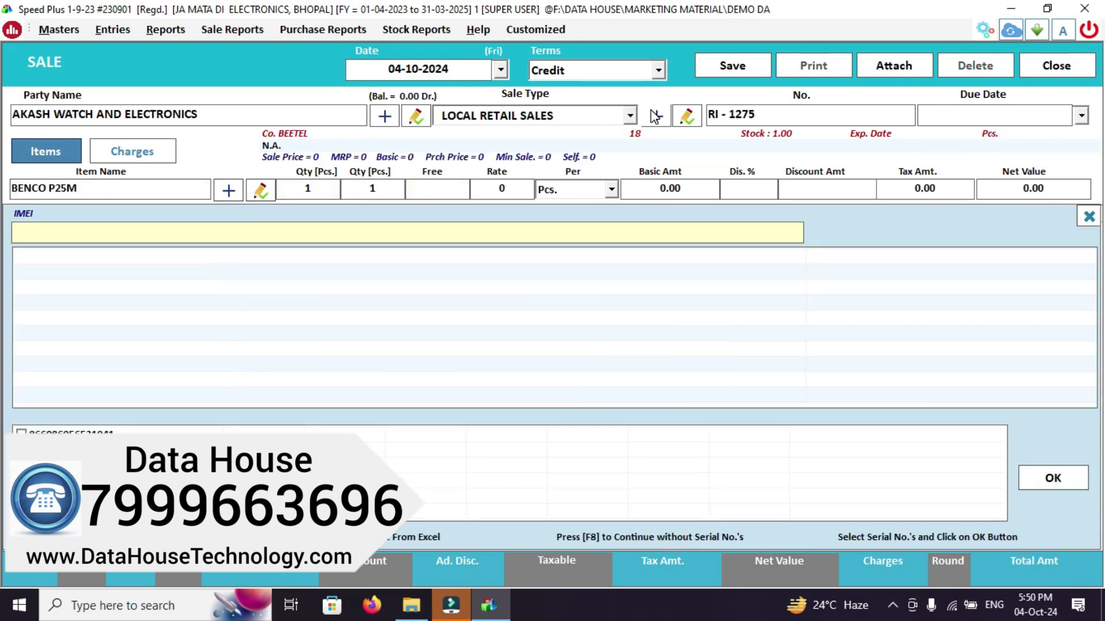
key("F8")
key("Tab")
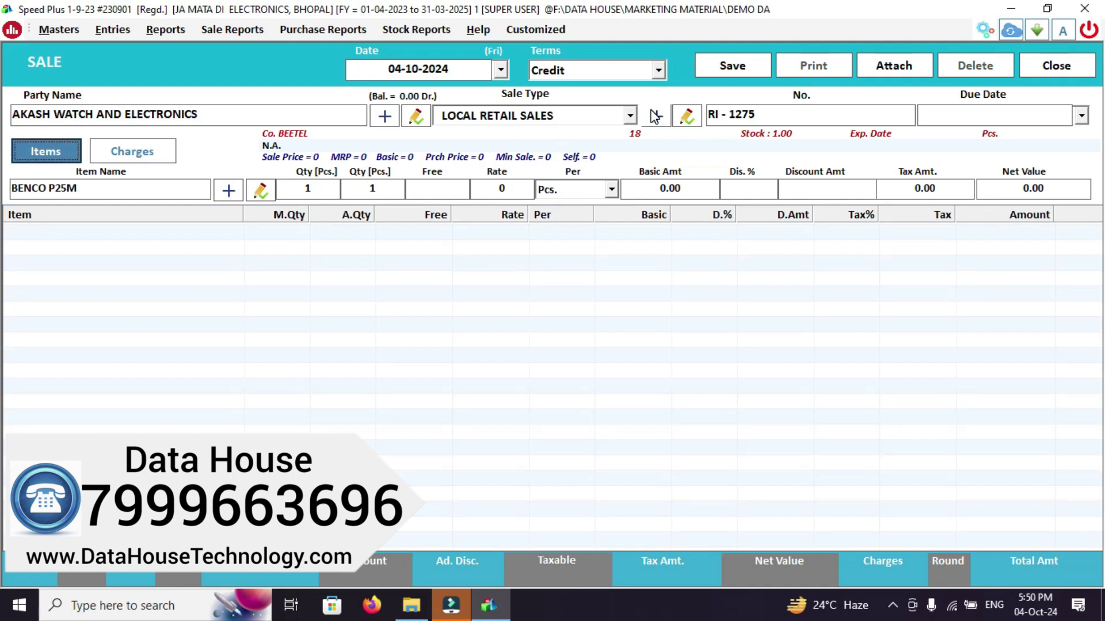
Replace the item with SAMSUNG A04 (4/64), confirm its IMEI, and price it at 19000 tax-inclusive
left_click(150, 191)
key("BackSpace")
key("BackSpace")
key("BackSpace")
key("BackSpace")
key("BackSpace")
key("BackSpace")
key("BackSpace")
key("BackSpace")
key("BackSpace")
key("BackSpace")
key("BackSpace")
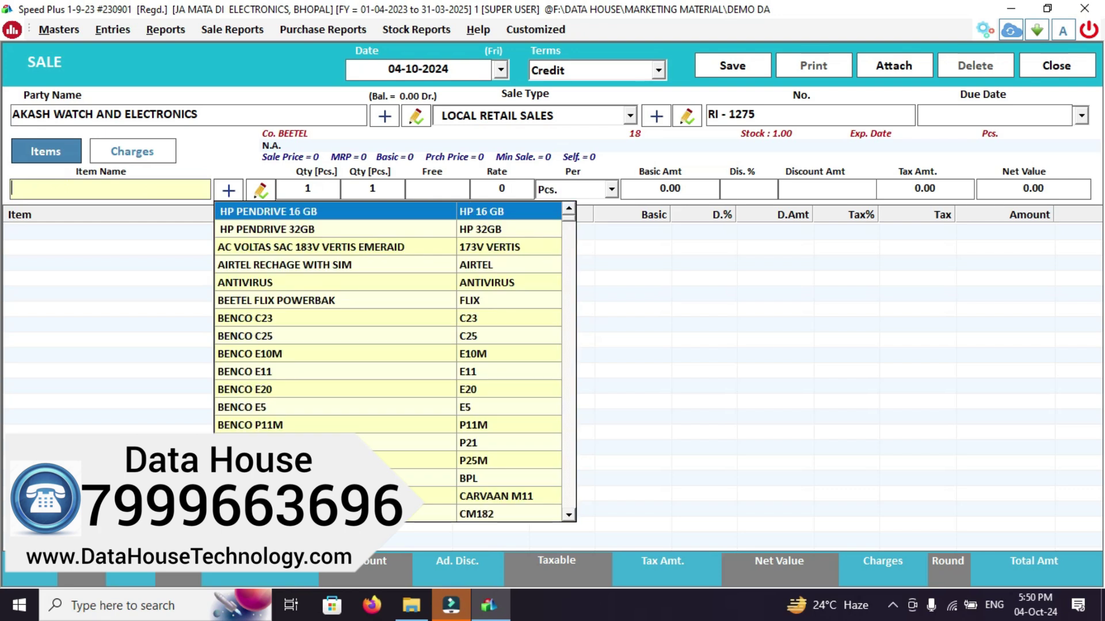
type("SAMSU")
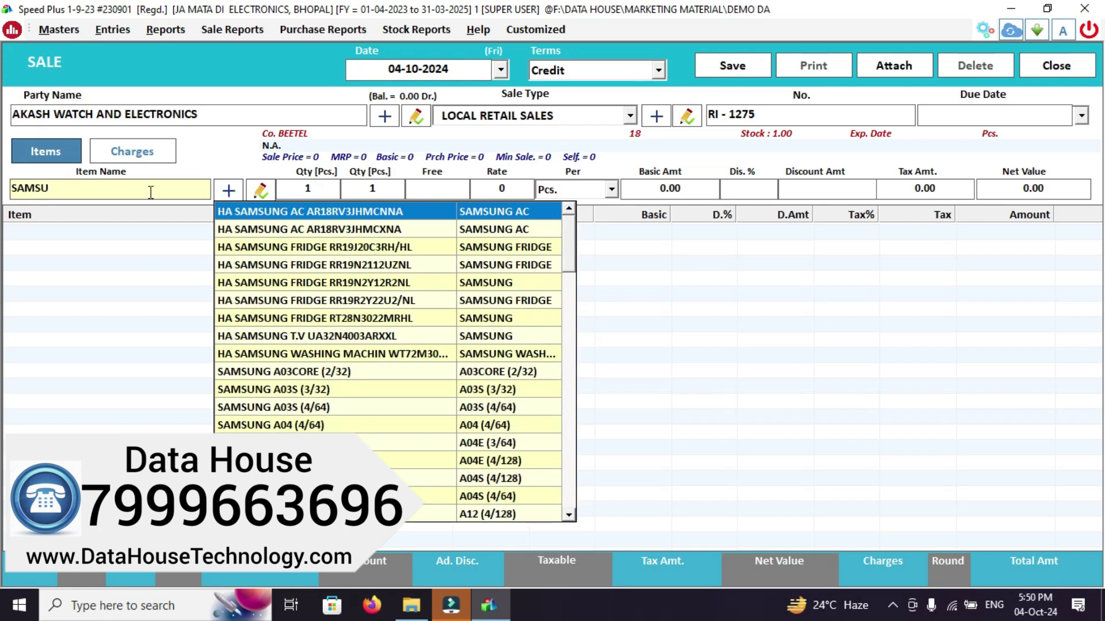
key("Down")
key("Down")
key("Down")
key("Down")
key("Down")
key("Down")
key("Down")
key("Down")
key("Down")
key("Down")
key("Down")
key("Down")
key("Down")
key("Down")
key("Up")
key("Up")
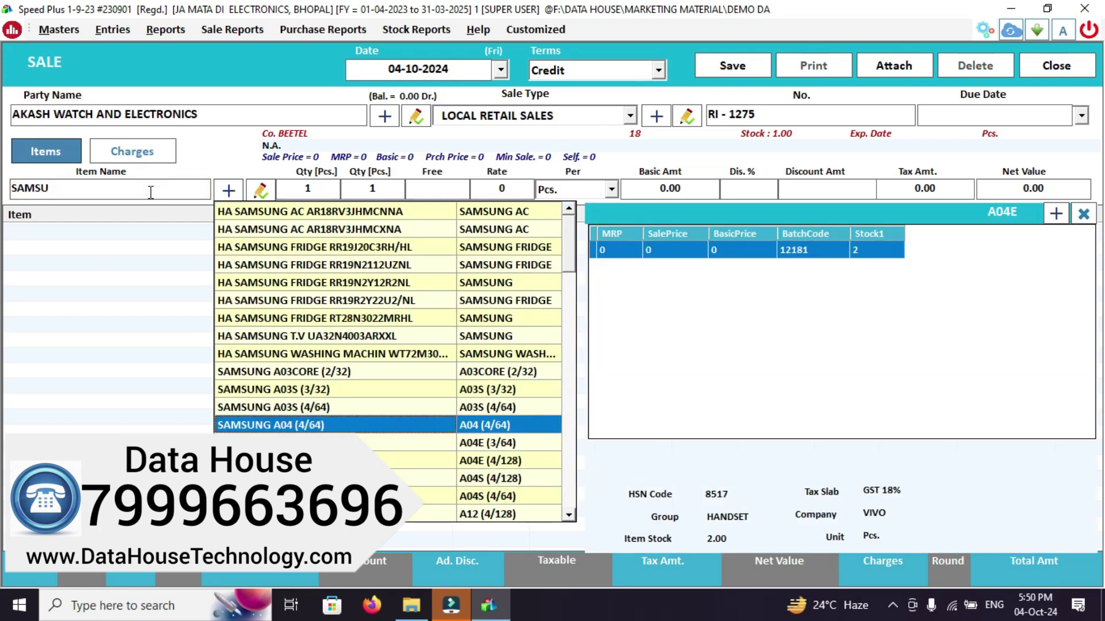
key("Return")
key("Return")
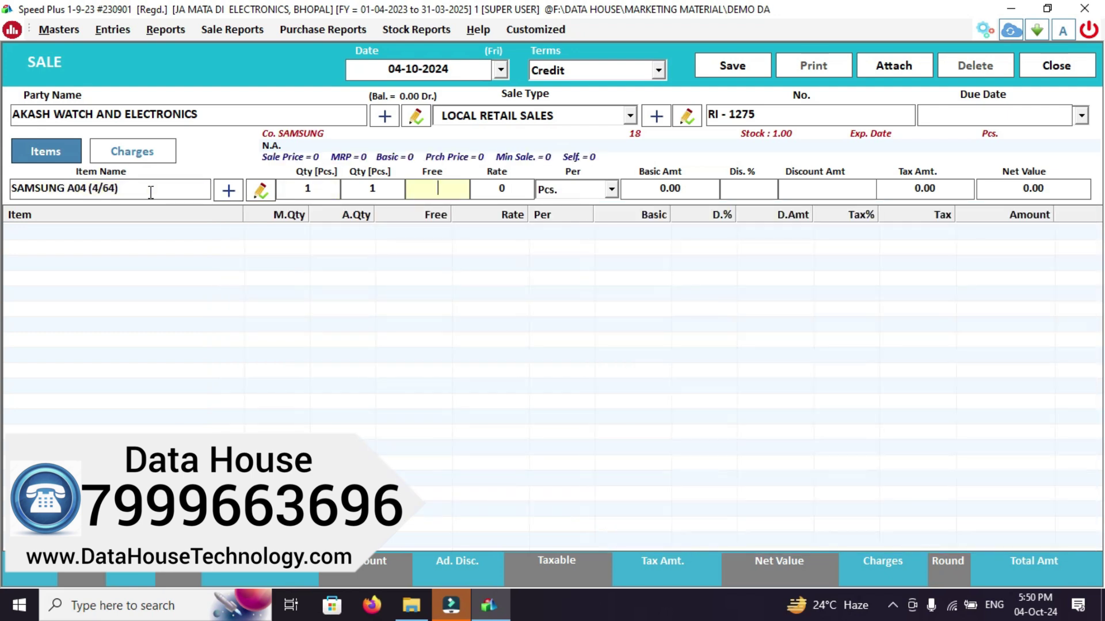
key("Return")
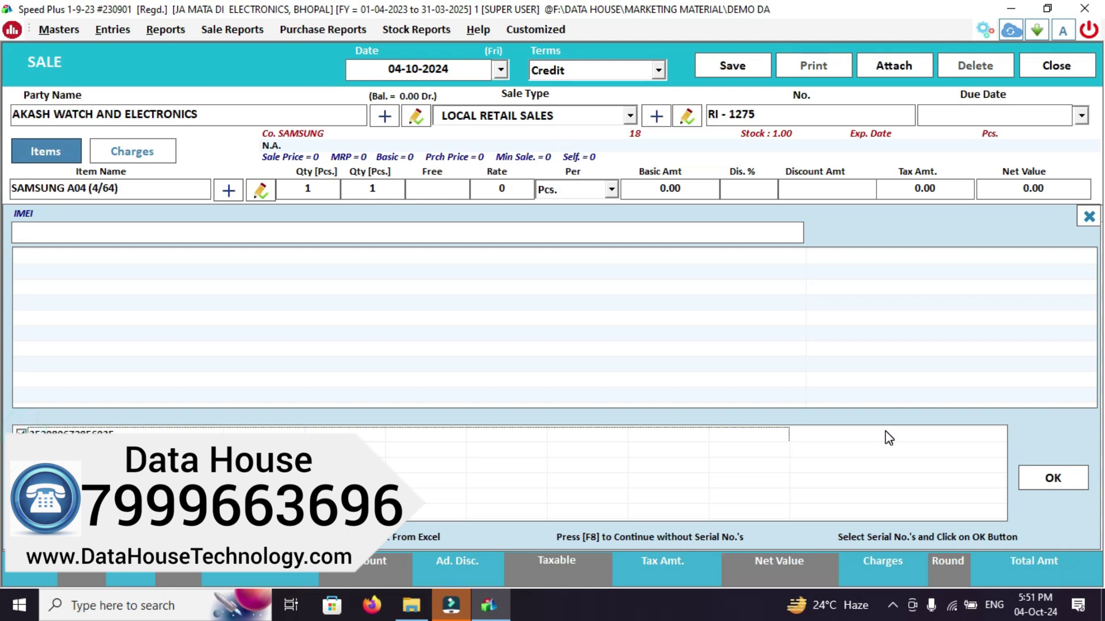
left_click(1053, 478)
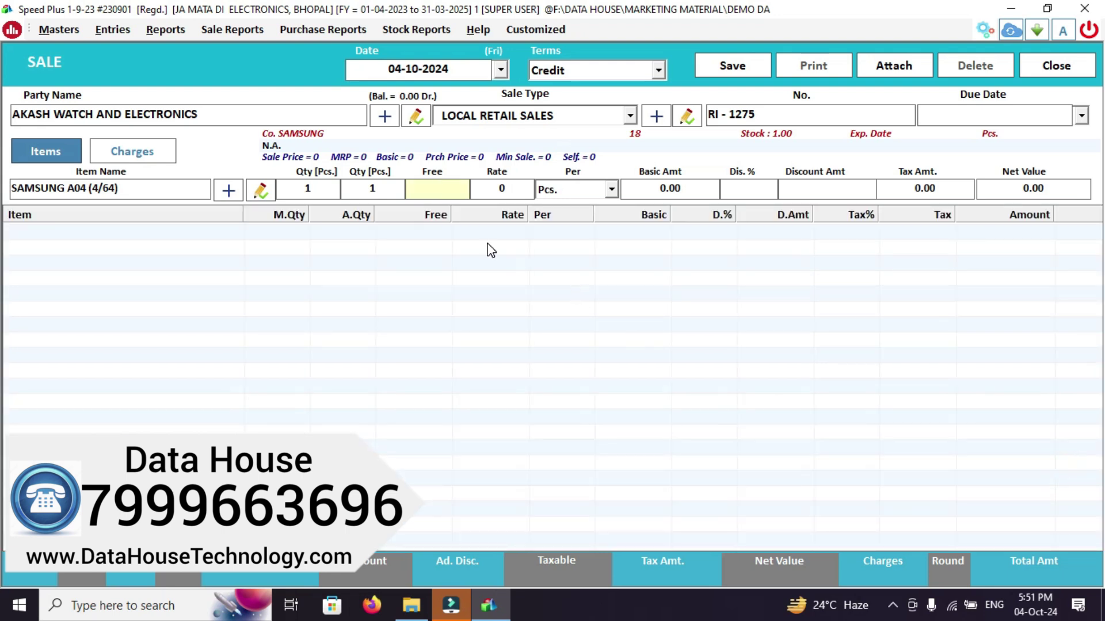
key("Return")
key("Return")
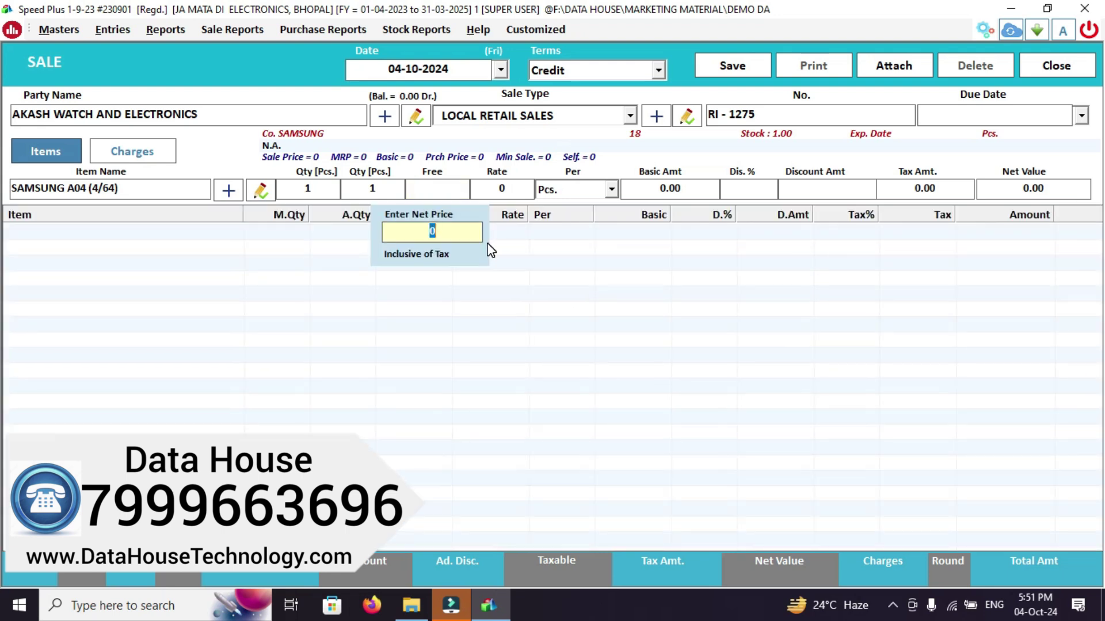
type("19000")
key("Return")
key("Return")
key("Return")
key("Return")
key("Return")
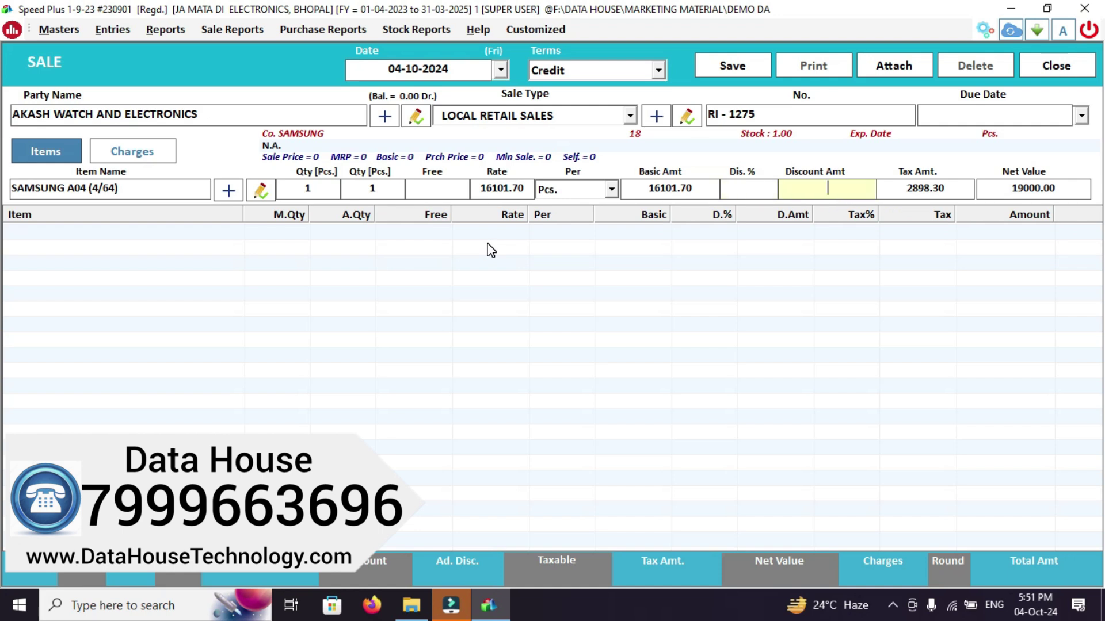
key("Return")
key("Return")
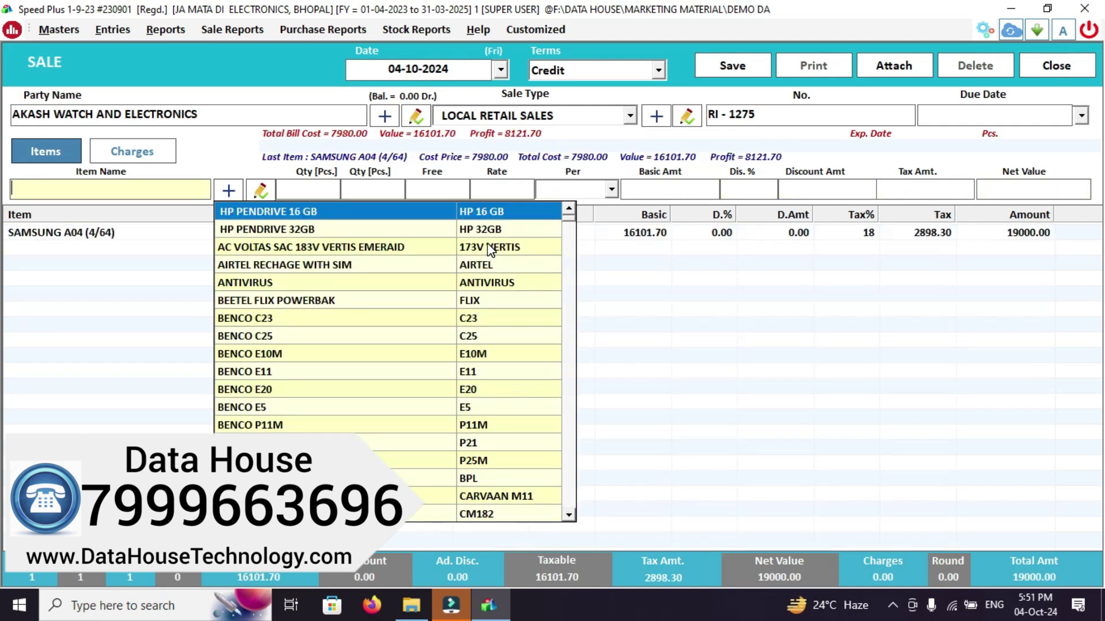
Add a DOWN PAYMENT charge of 5000 to the bill's charges
left_click(122, 151)
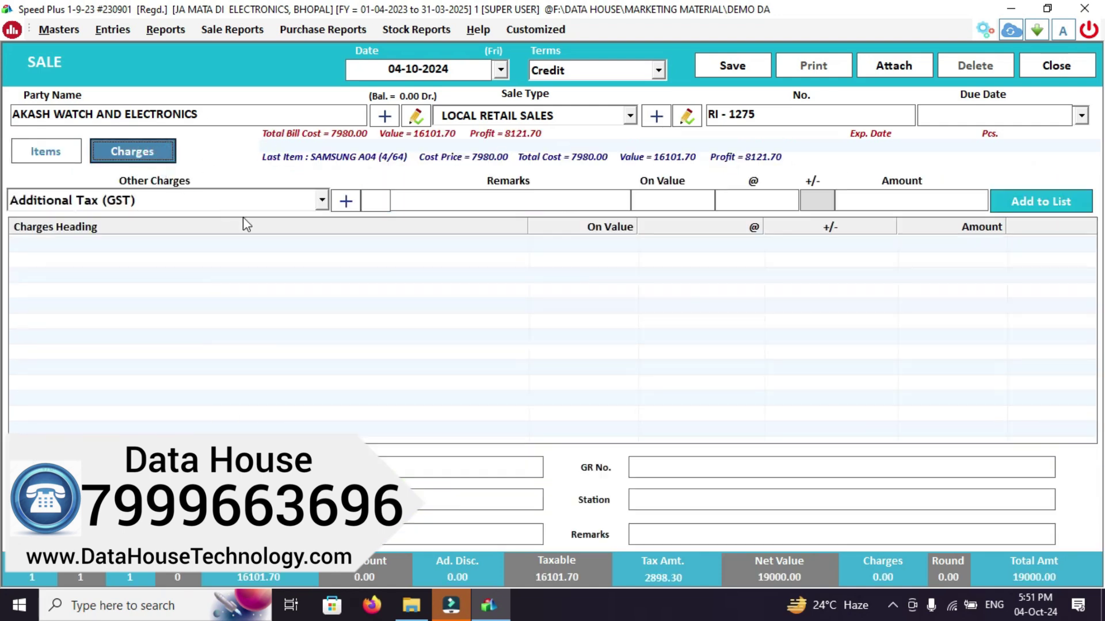
left_click(322, 200)
left_click(299, 205)
left_click(300, 207)
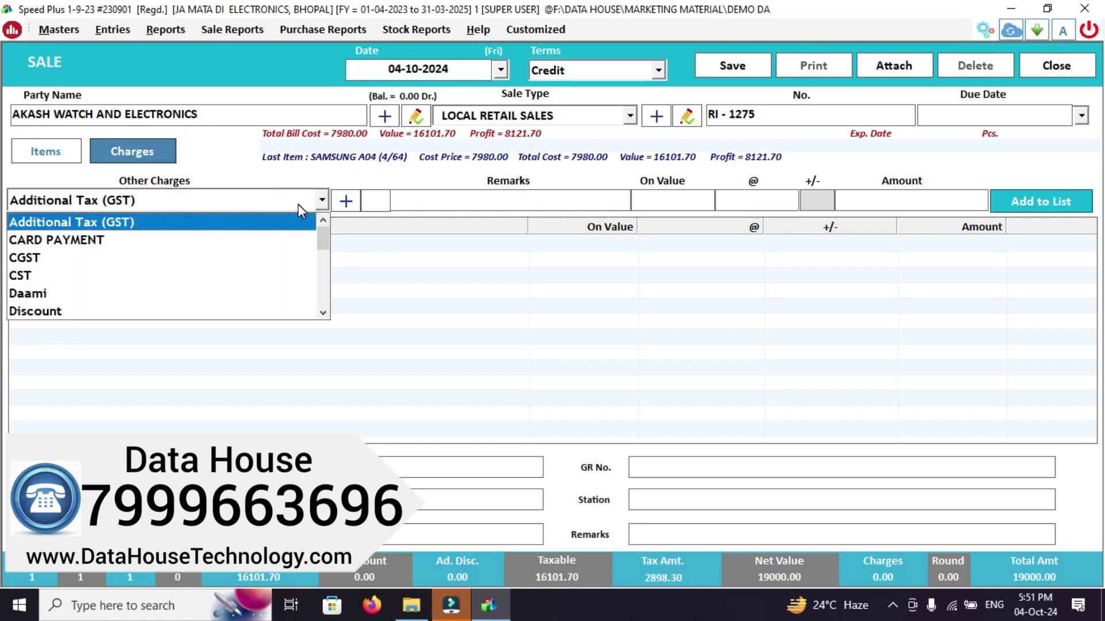
key("Down")
key("Down")
key("Down")
key("Down")
key("Down")
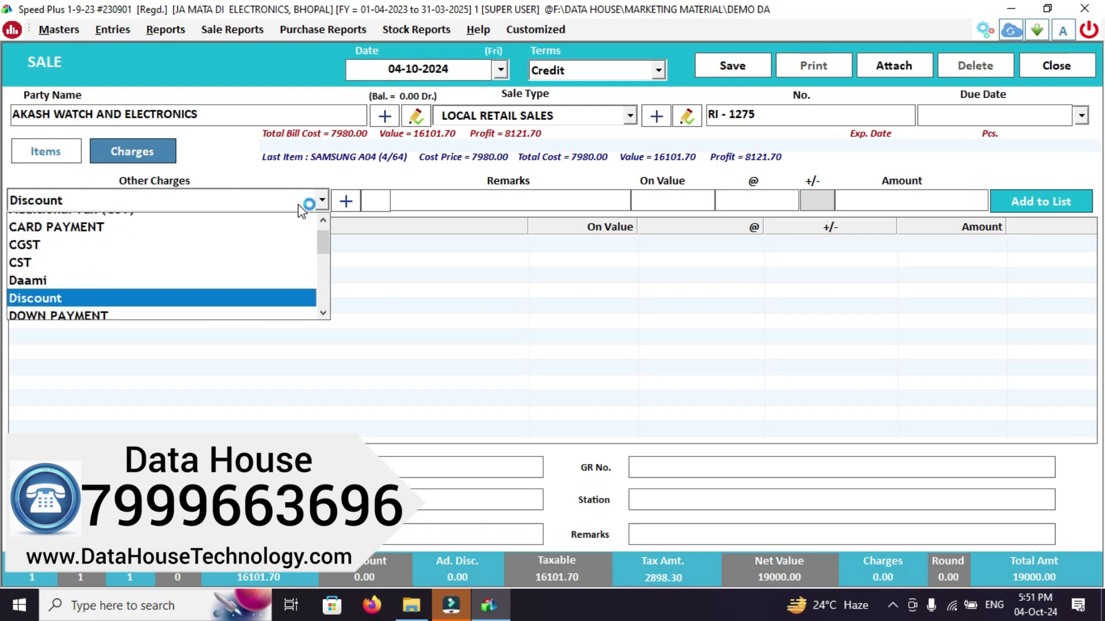
key("Down")
key("Return")
key("Return")
type("5000")
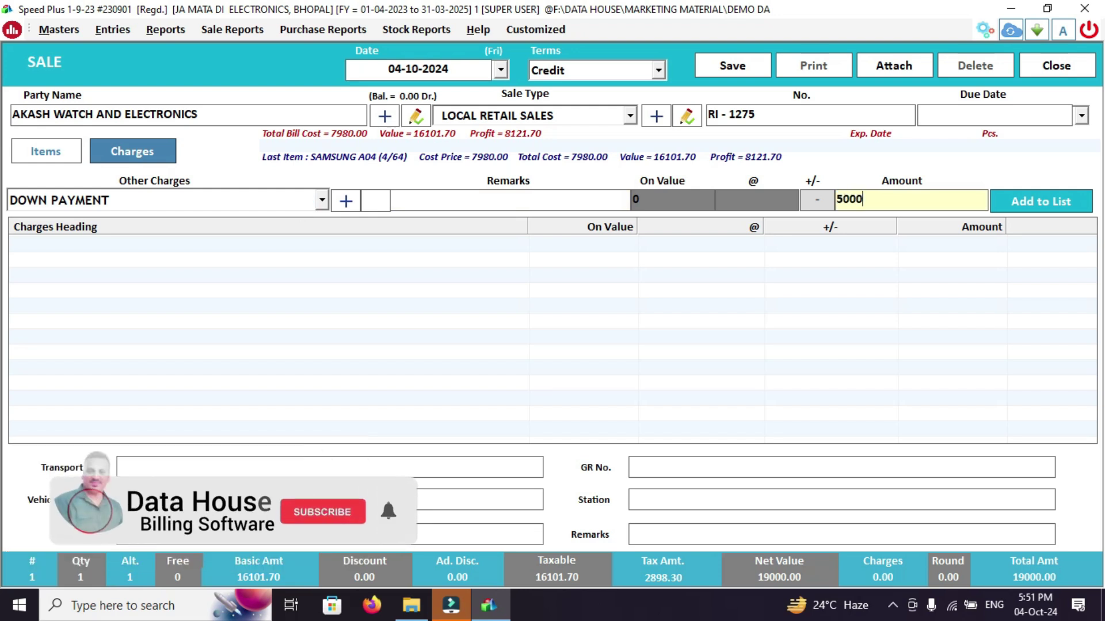
key("Return")
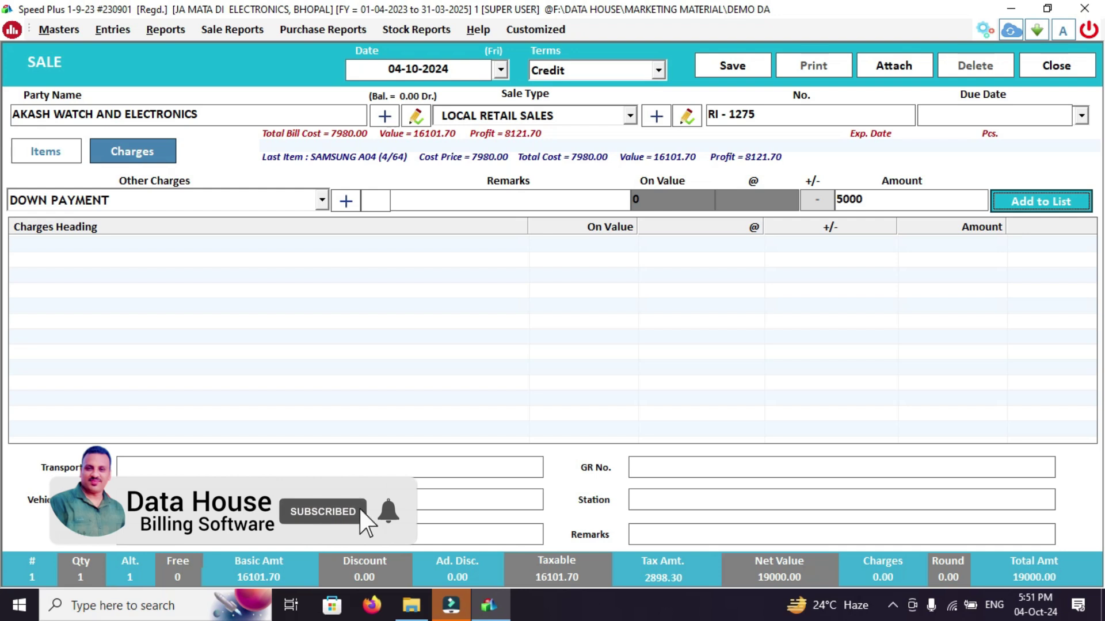
key("Return")
Enter the remark 'HPA BAJAJ' and save the bill at 14000.00
key("i")
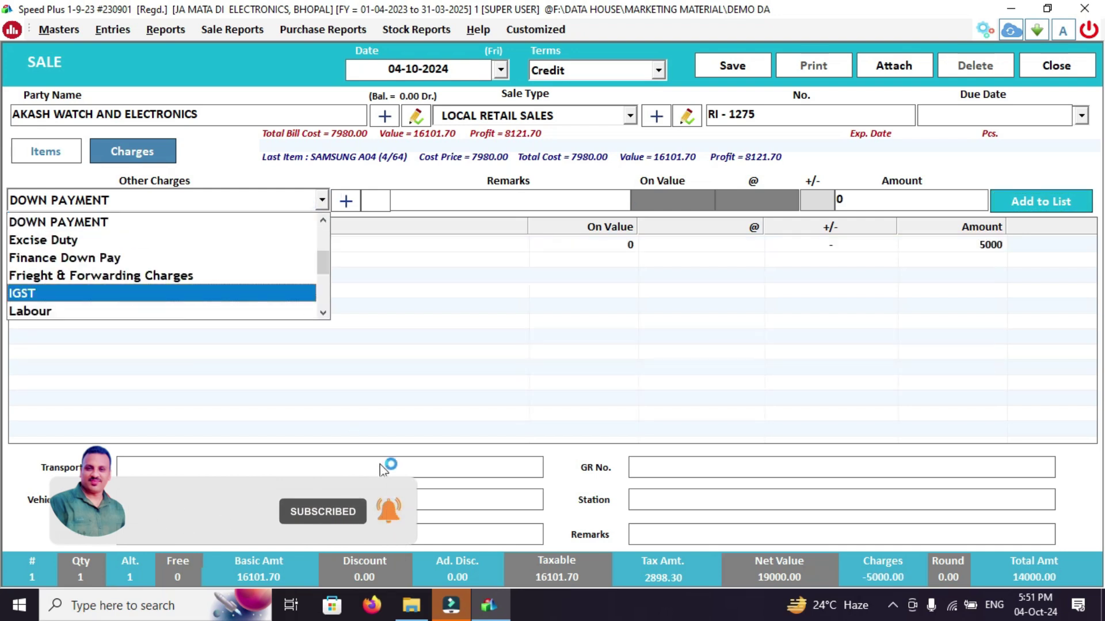
key("Escape")
left_click(712, 535)
type("HPA")
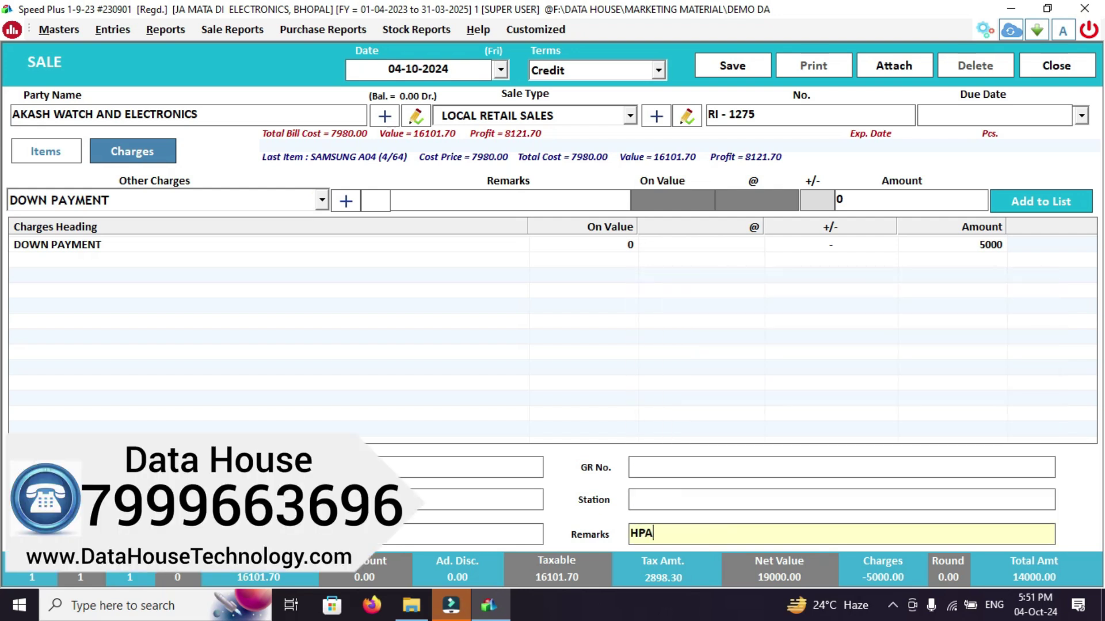
type(" BAJAJ")
left_click(738, 65)
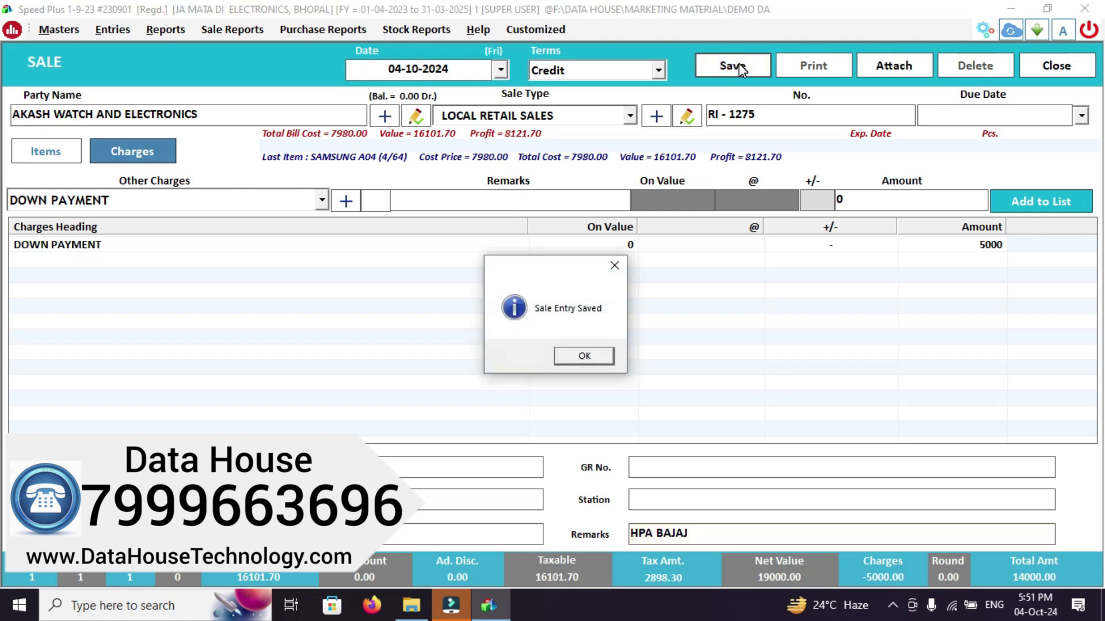
Preview and scroll the RI - 1275 invoice, then close the preview and print options
key("Return")
key("Return")
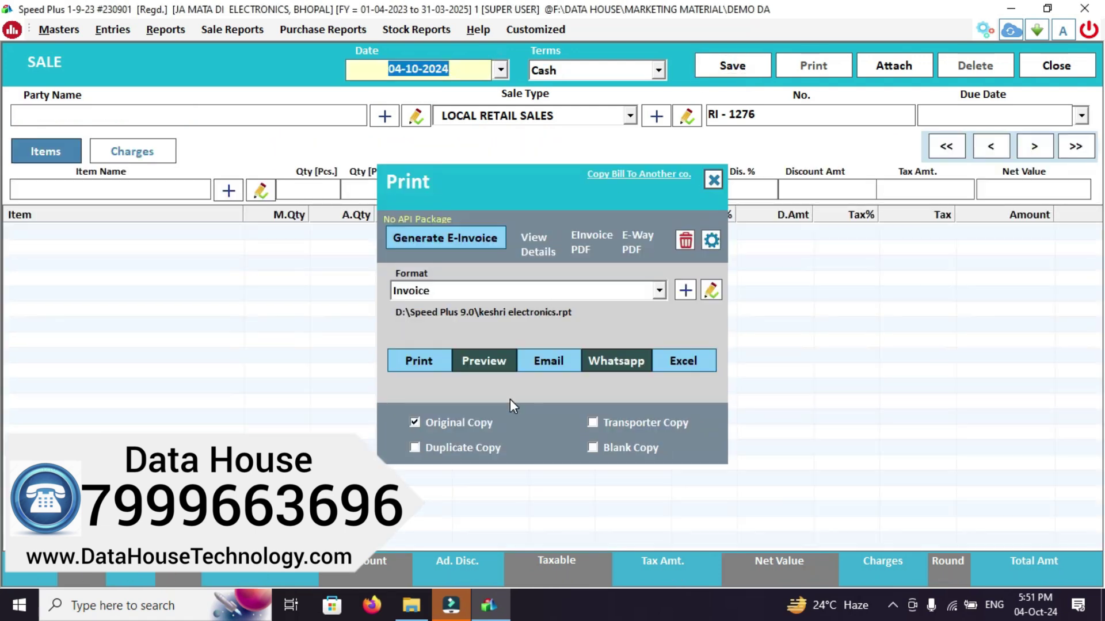
left_click(486, 360)
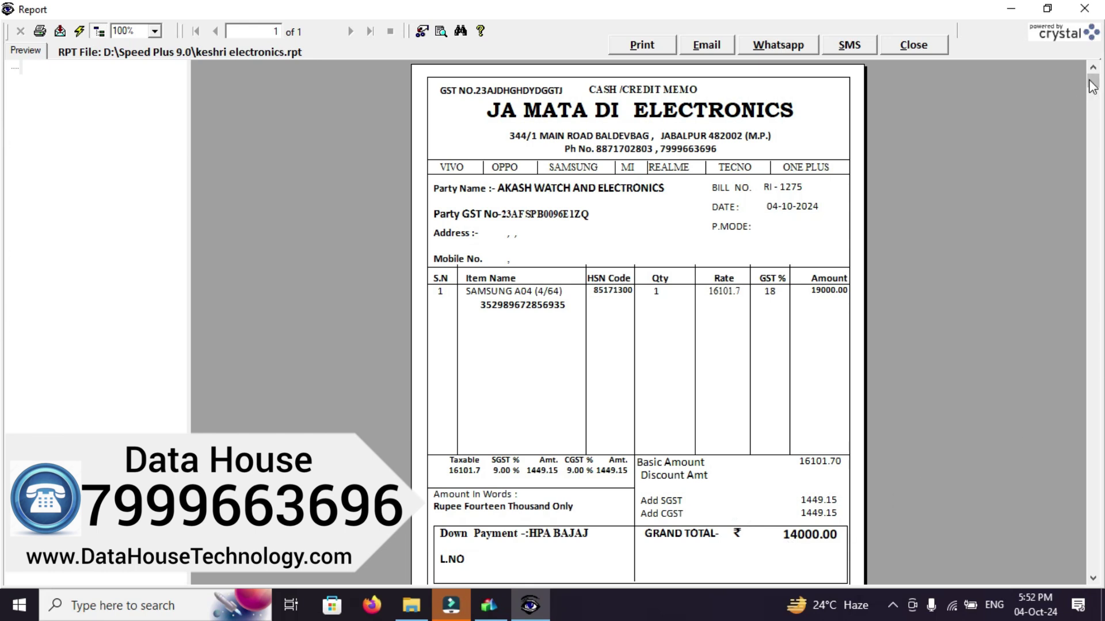
left_click_drag(1095, 85, 1056, 580)
scroll(1054, 574, "up", 5)
left_click(901, 48)
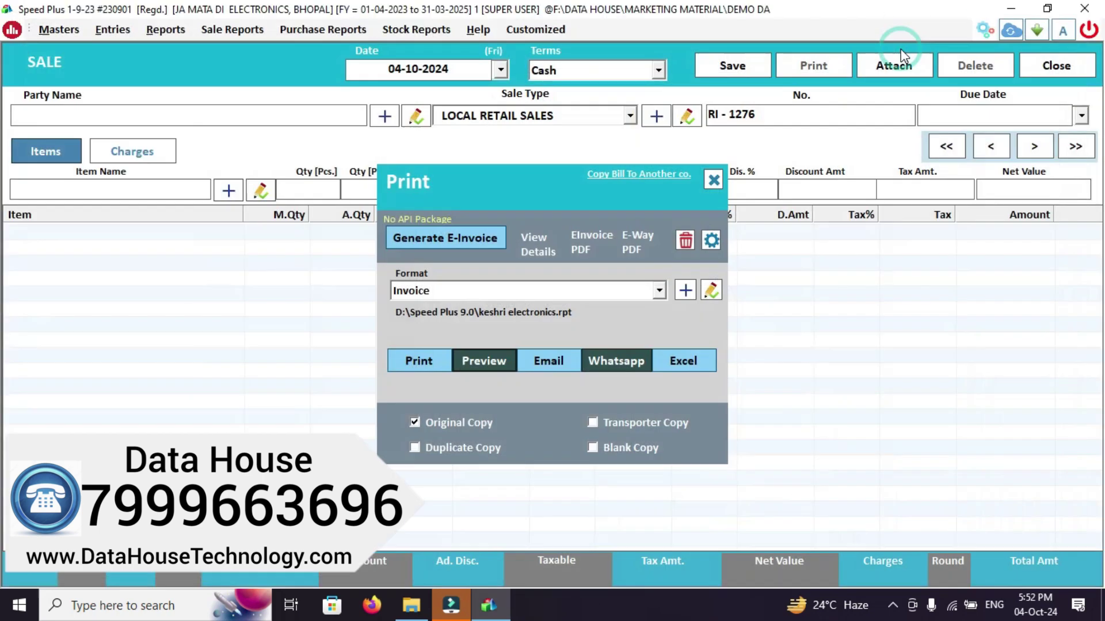
left_click(712, 179)
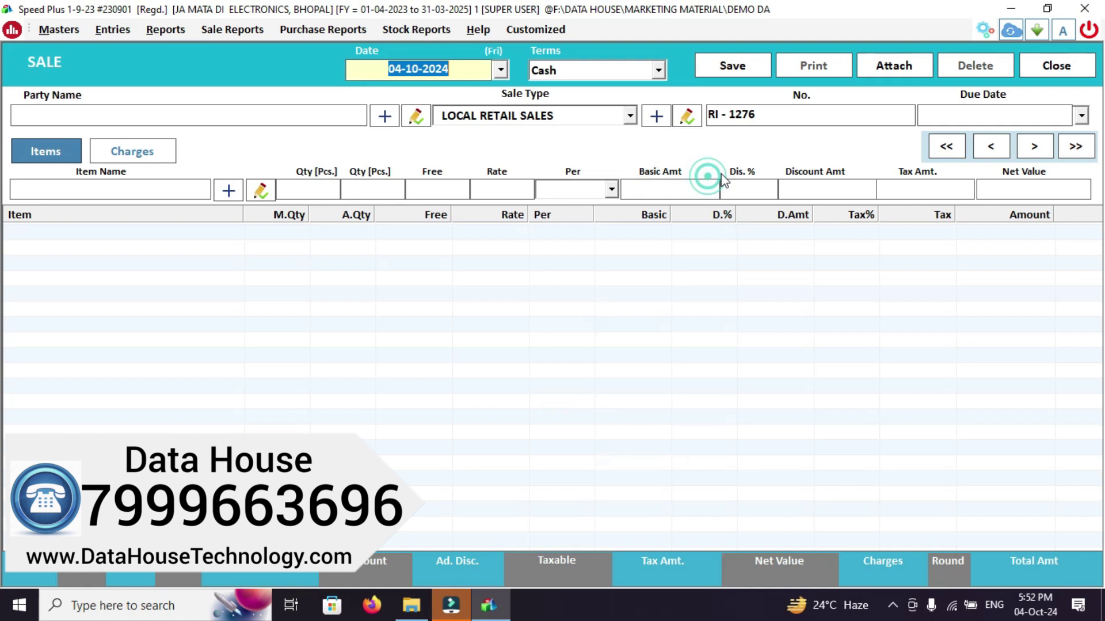
Check the item-wise stock for SAMSUNG A03S (4/64), then close that report
left_click(1046, 74)
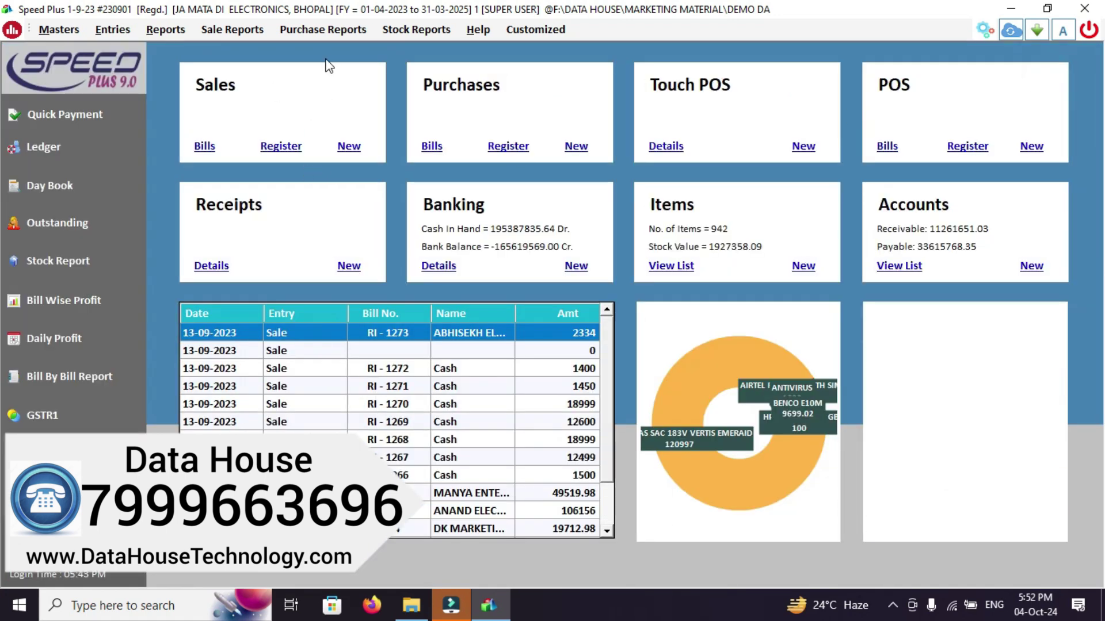
left_click(410, 32)
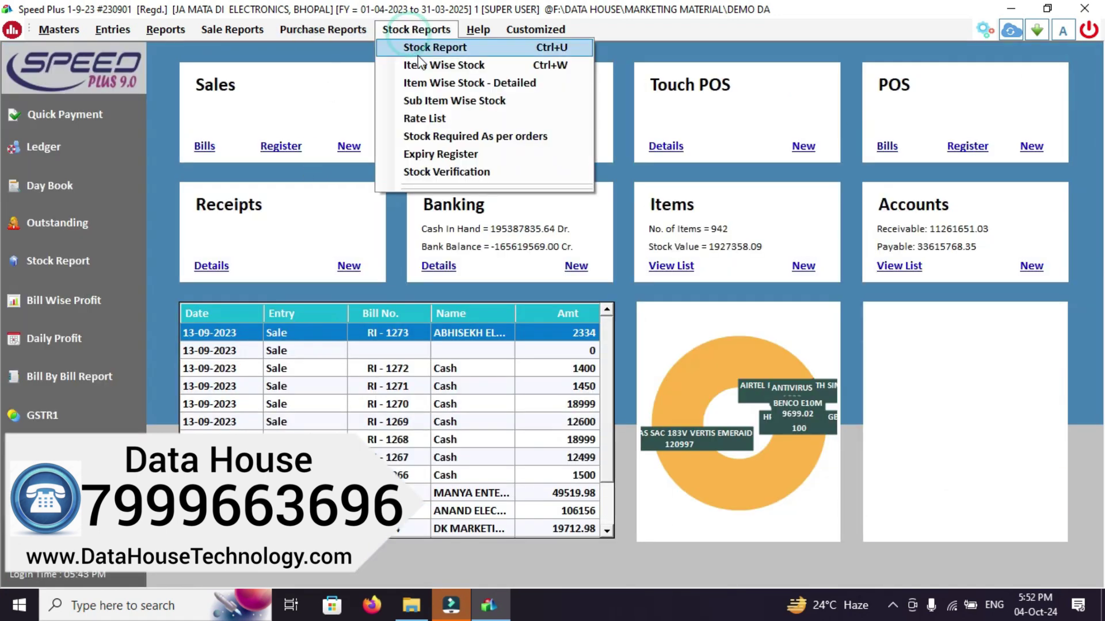
left_click(434, 84)
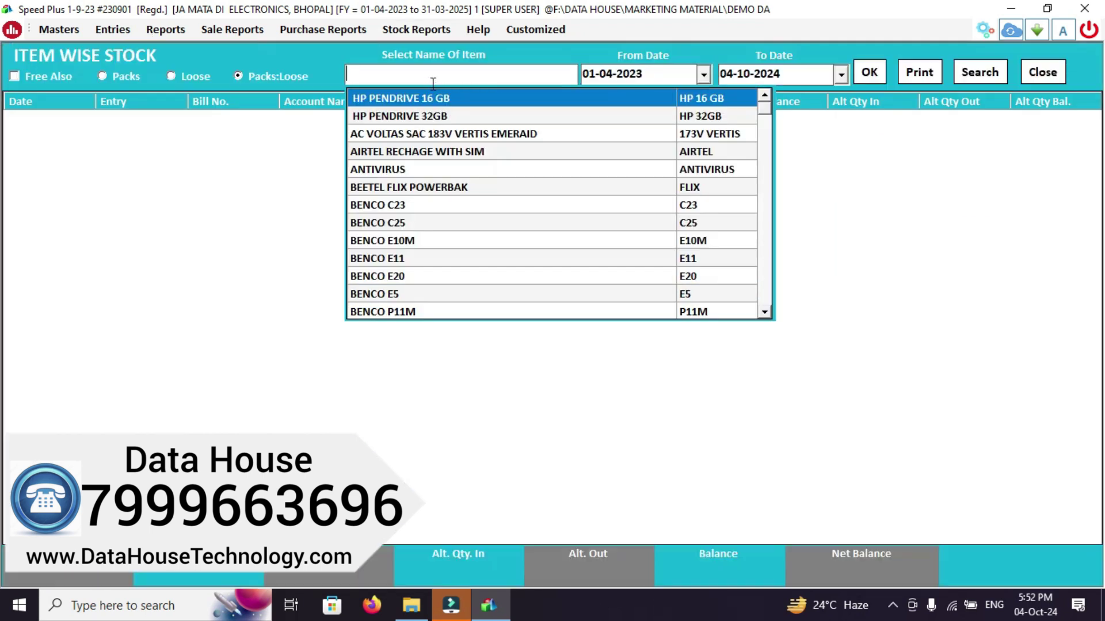
type("SAM")
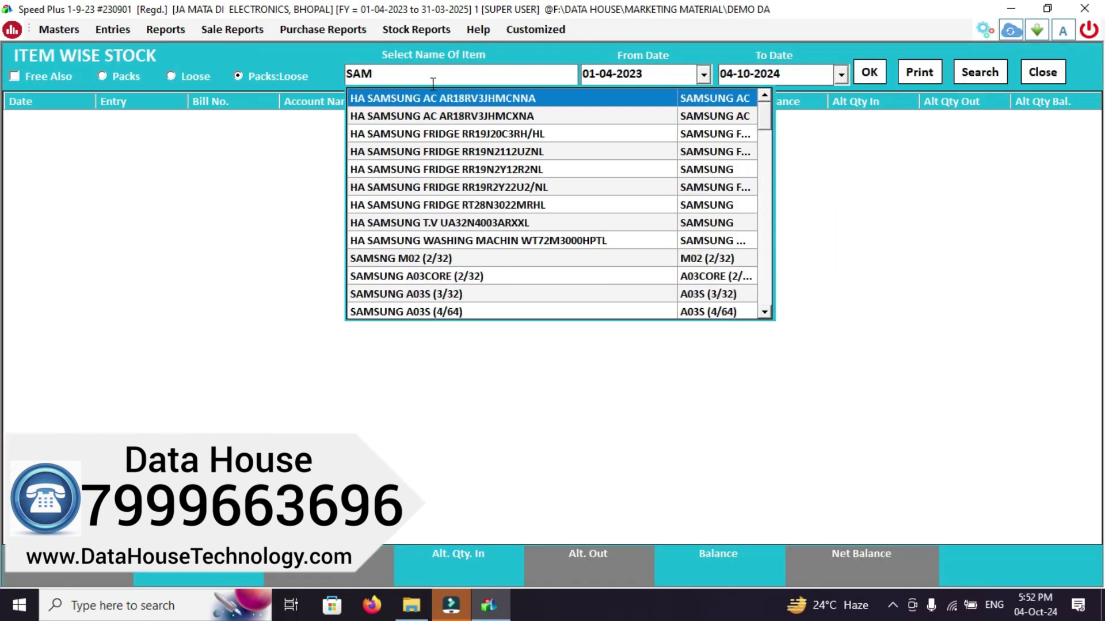
type("SN")
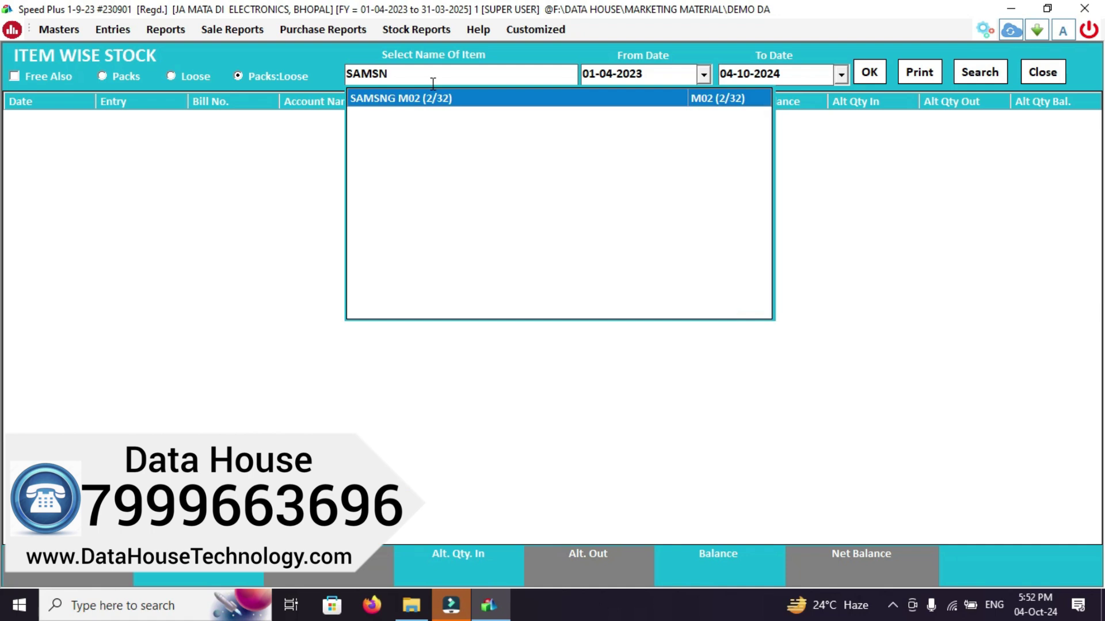
key("BackSpace")
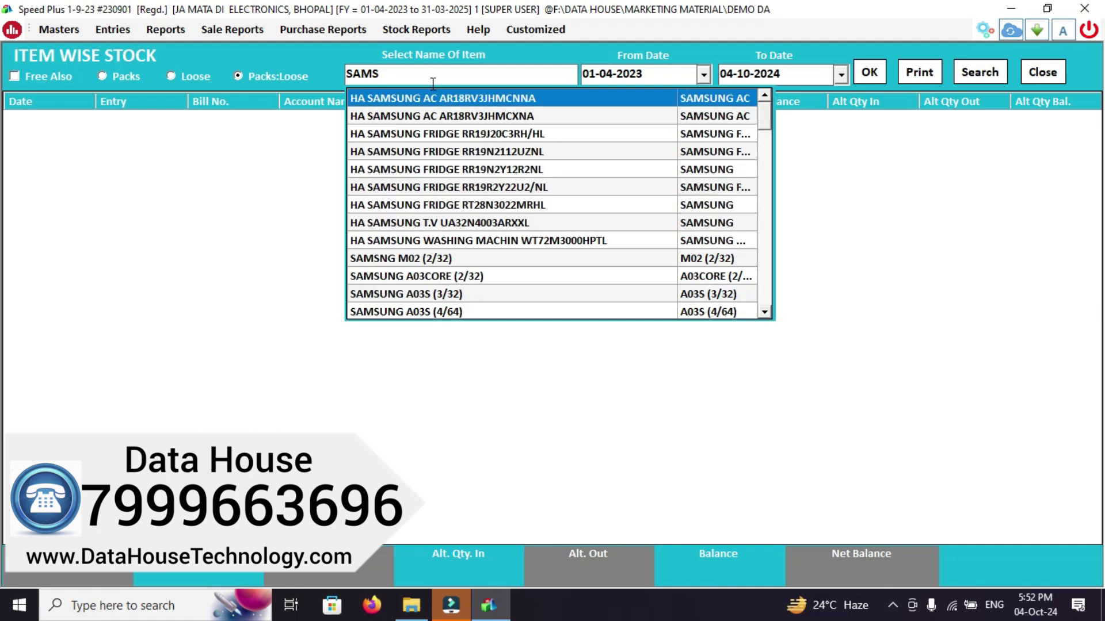
key("Down")
key("Down")
key("Down")
key("Down")
key("Down")
key("Down")
key("Down")
key("Down")
key("Down")
key("Down")
key("Down")
key("Down")
key("Down")
key("Up")
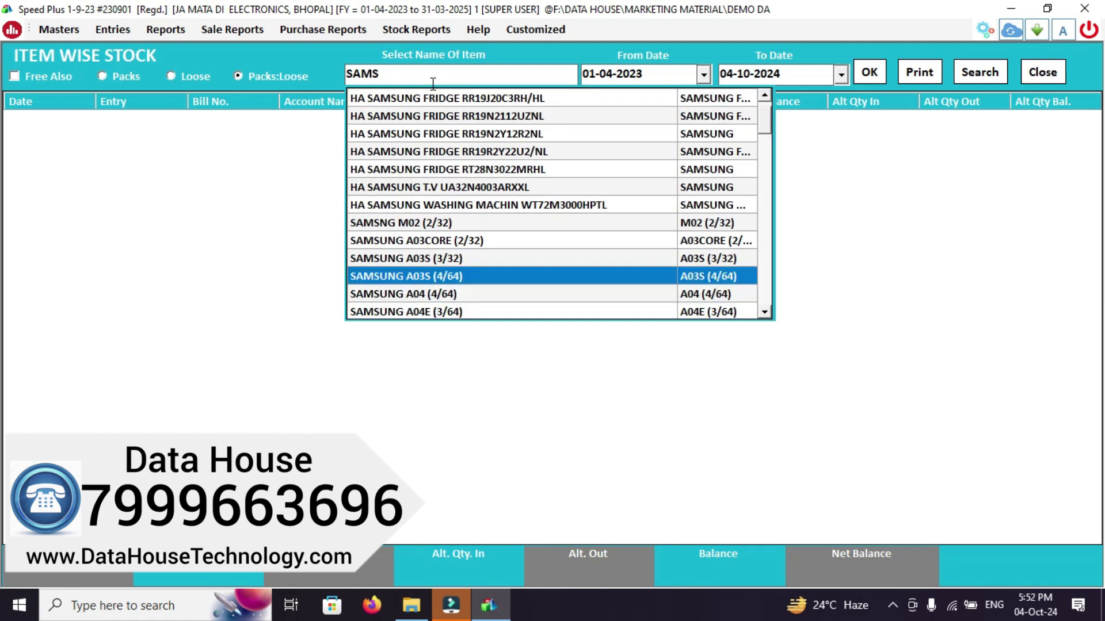
key("Return")
key("Return")
key("Return")
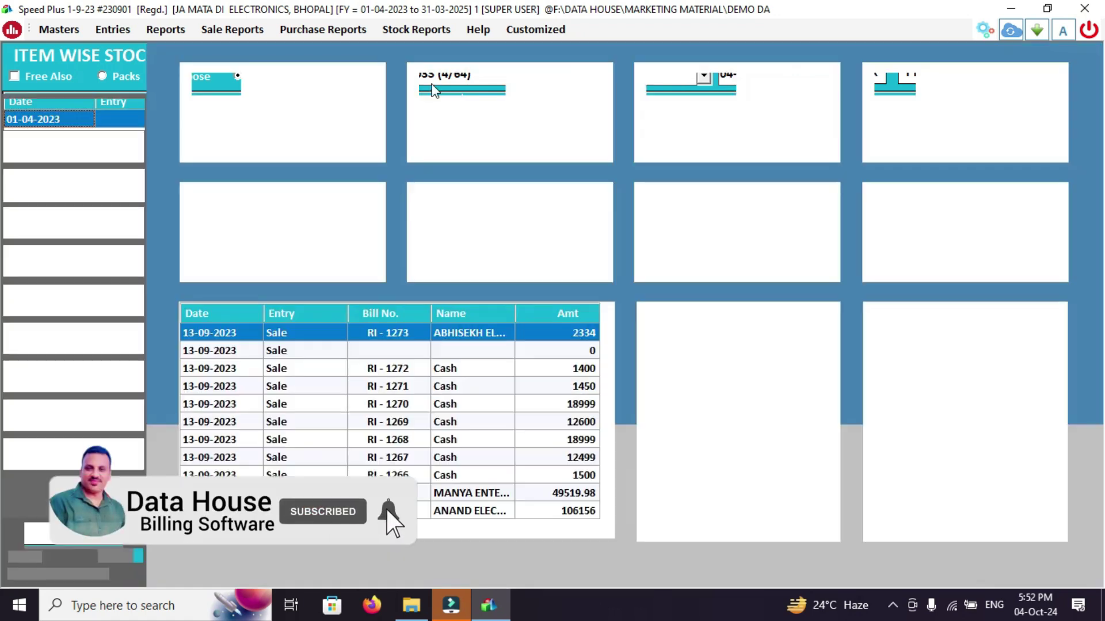
key("Escape")
Open the Stock Report and tick Only Show Items Sold
left_click(419, 26)
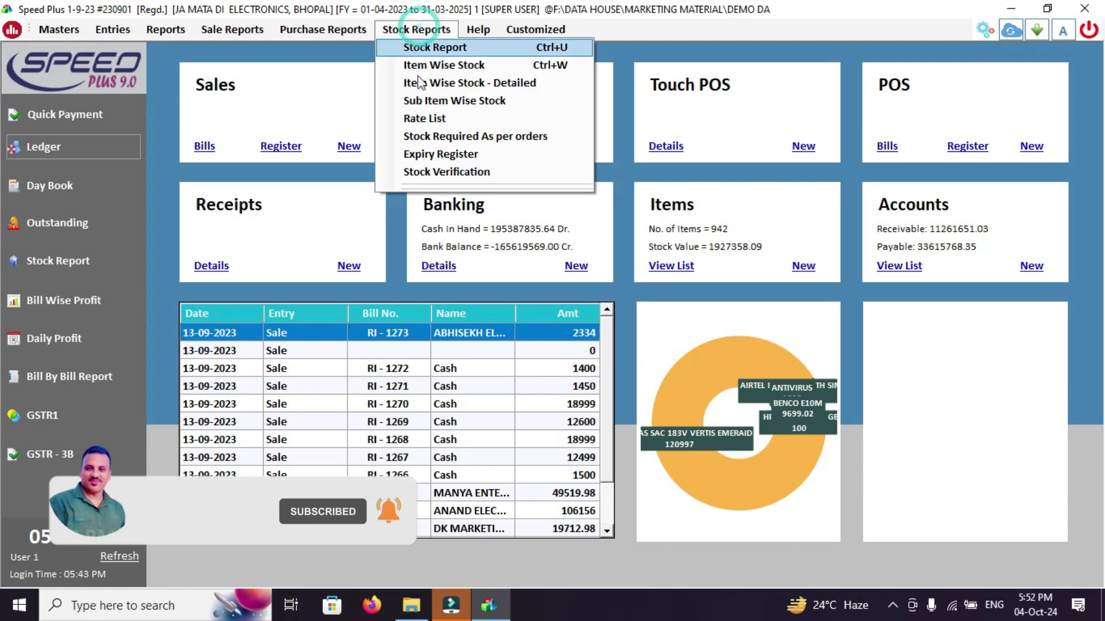
left_click(454, 51)
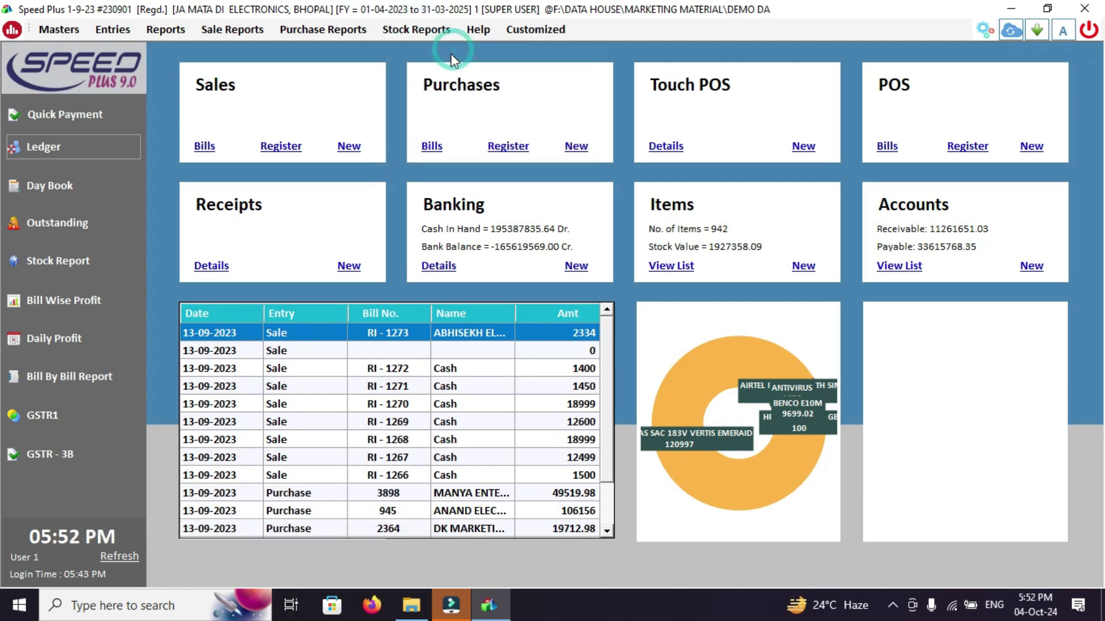
left_click(572, 77)
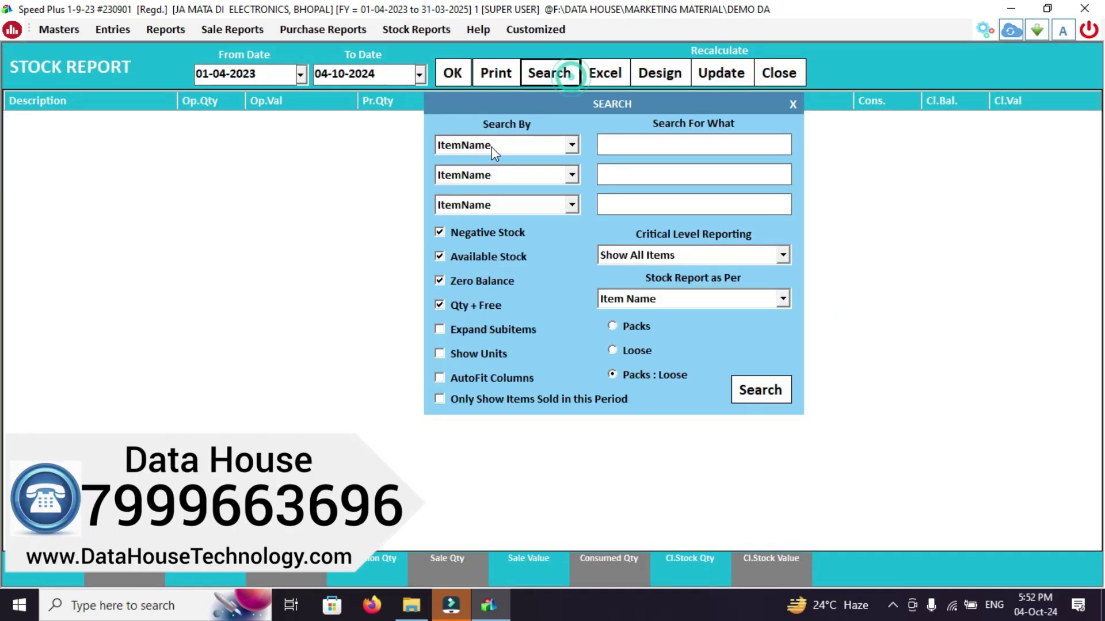
left_click(488, 403)
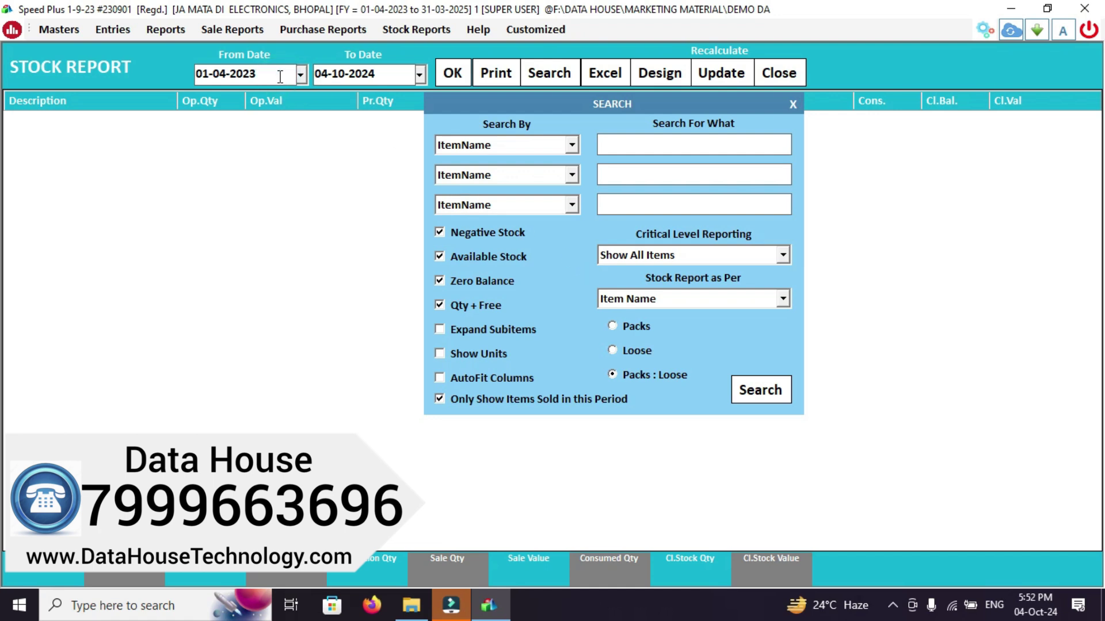
Set the From Date to 04-10-2024, run the stock report, then close it
key("BackSpace")
key("BackSpace")
key("BackSpace")
key("BackSpace")
key("BackSpace")
key("BackSpace")
key("BackSpace")
key("BackSpace")
key("BackSpace")
type("04-1")
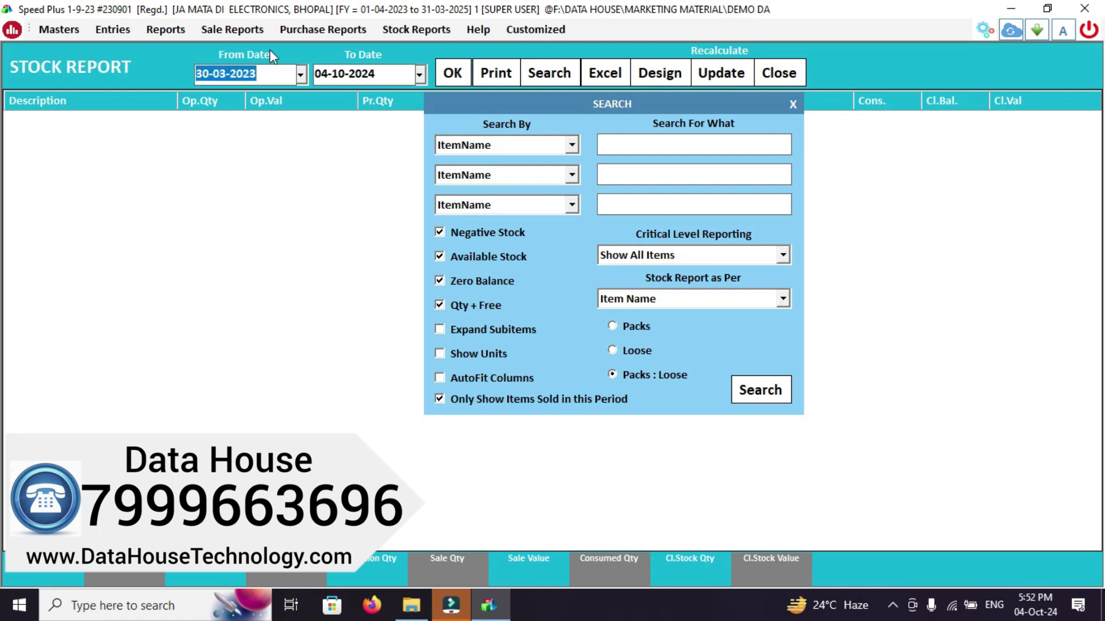
left_click(300, 74)
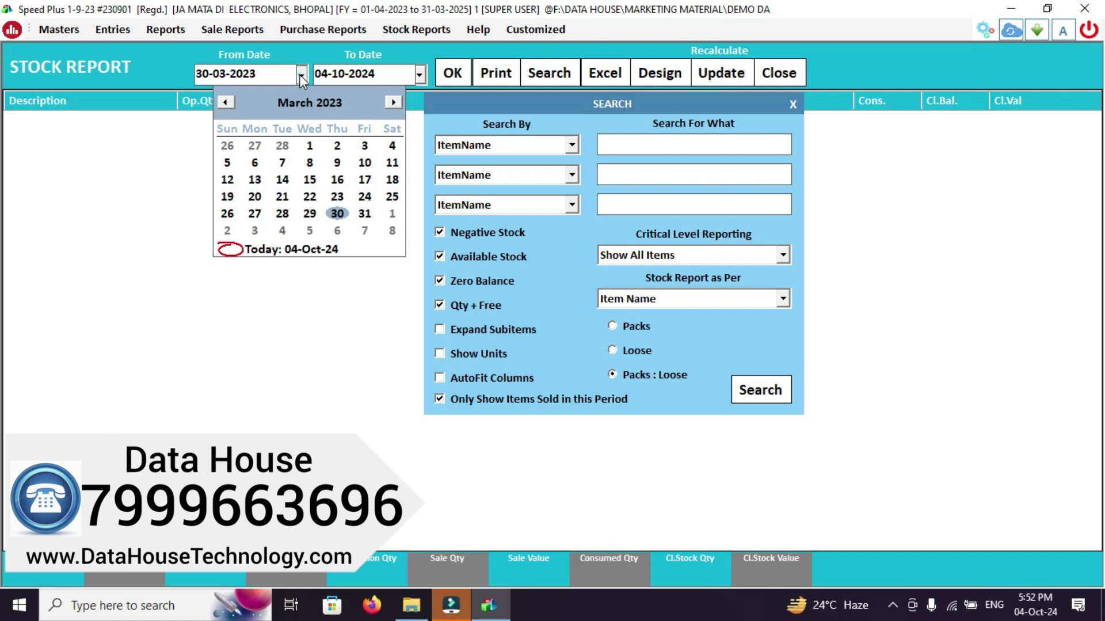
left_click(392, 102)
left_click(393, 102)
left_click(393, 102)
left_click(393, 102)
left_click(392, 103)
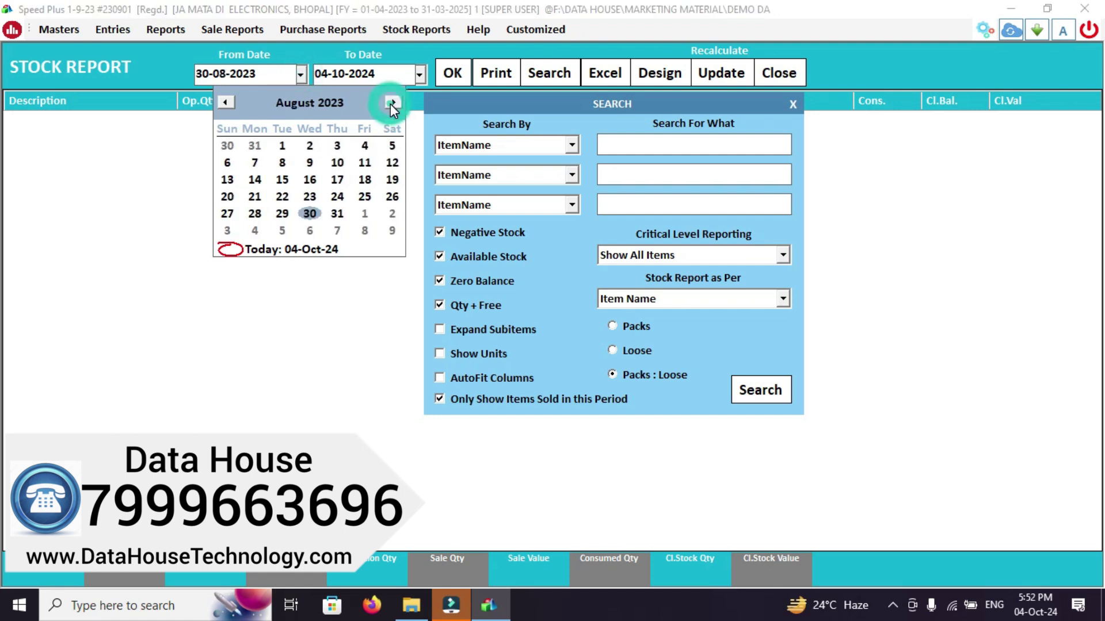
triple_click(392, 102)
double_click(393, 102)
double_click(393, 102)
double_click(393, 103)
double_click(391, 103)
triple_click(391, 103)
left_click(392, 104)
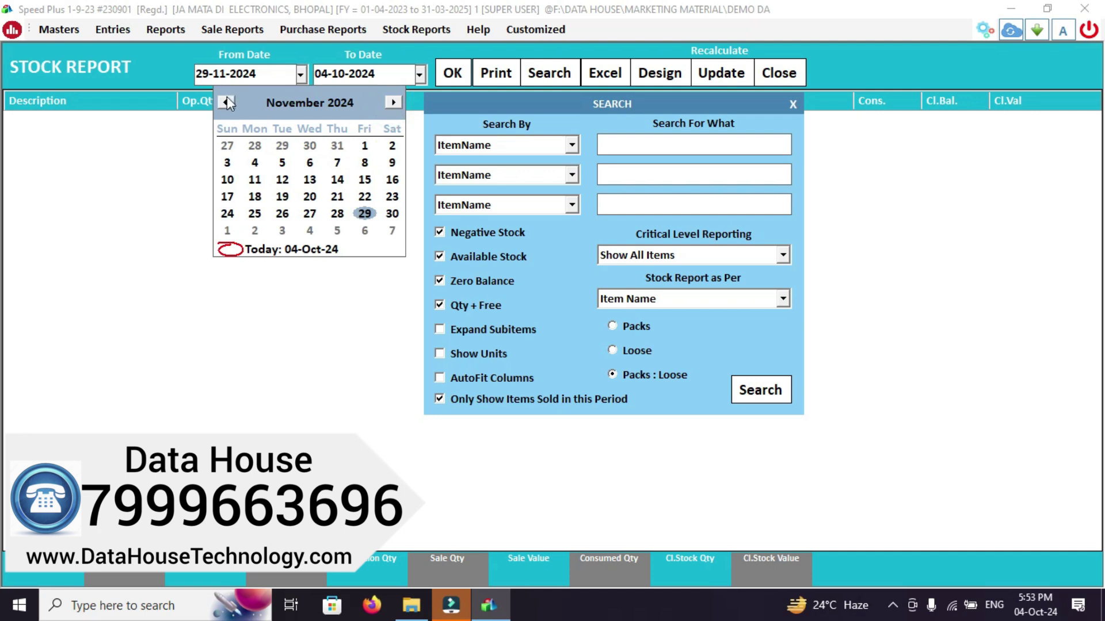
left_click(226, 102)
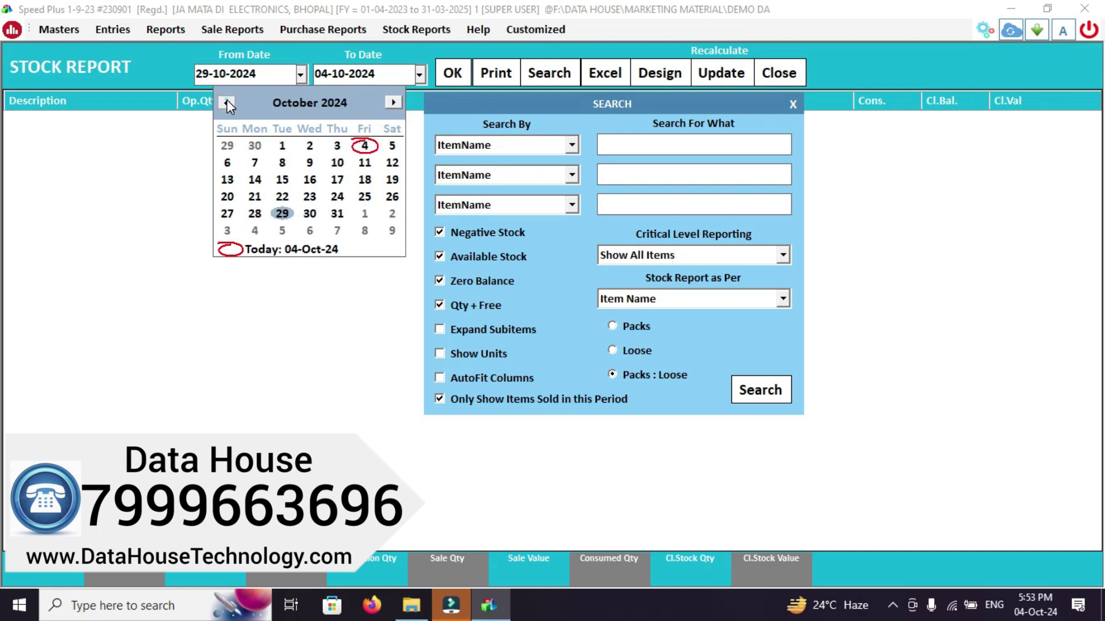
left_click(366, 146)
left_click(446, 78)
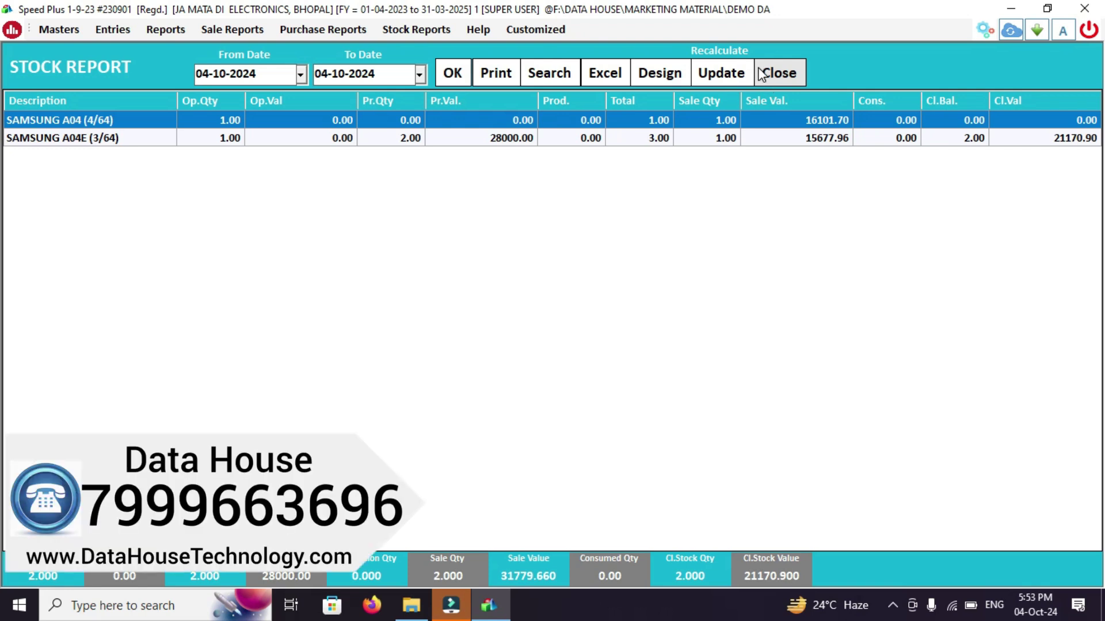
left_click(768, 73)
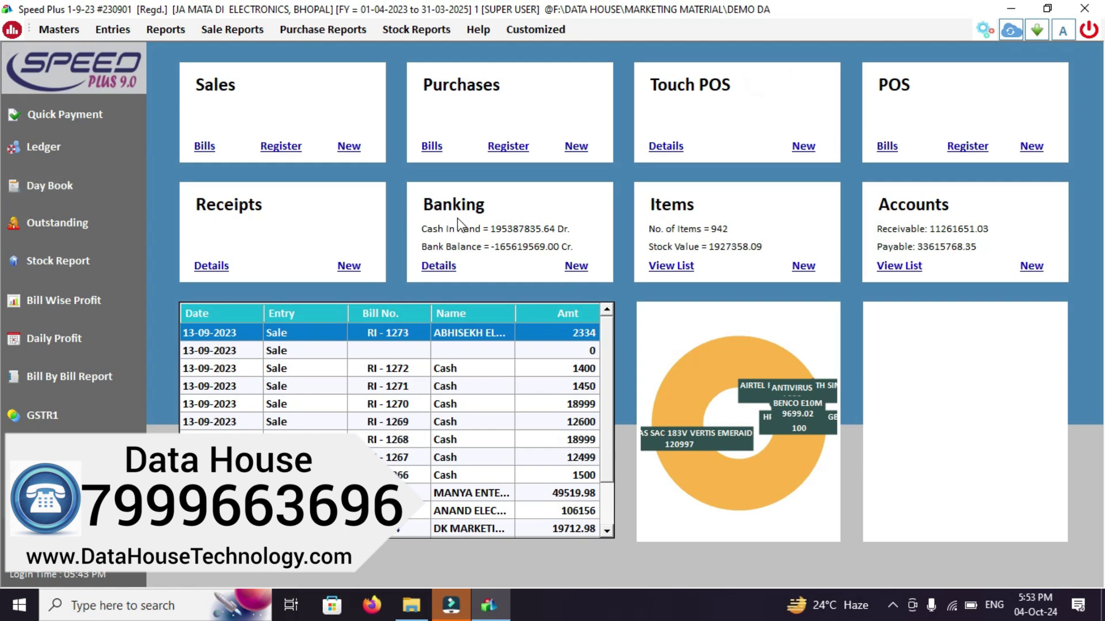
View the Cash ledger from 01-04-2024 showing RI-1275's 5000.00 debit, then close it
left_click(59, 159)
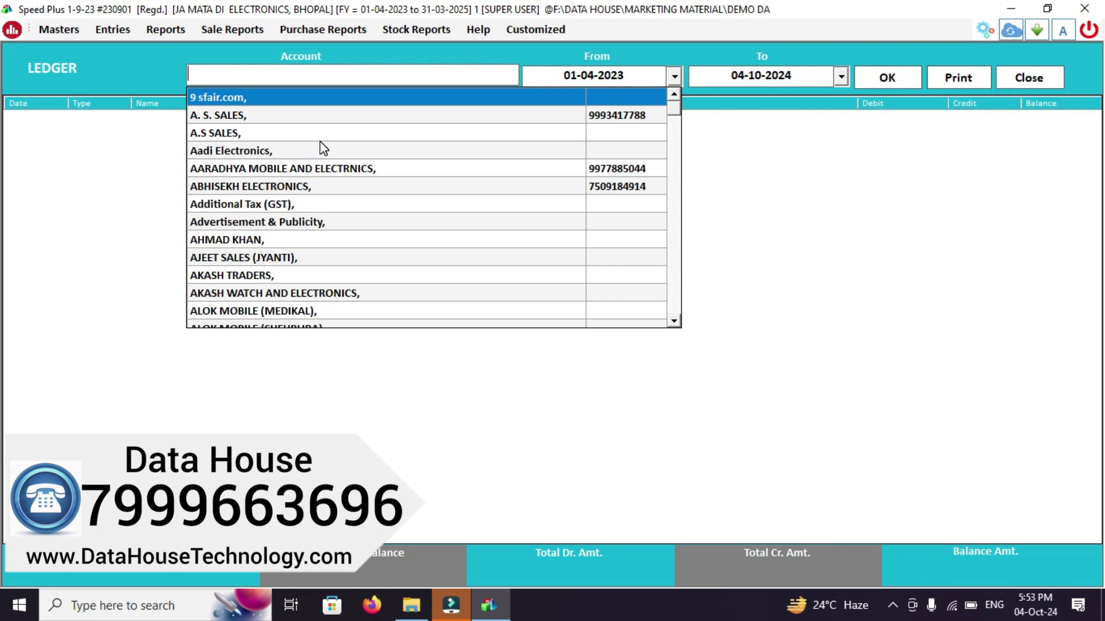
type("CAS")
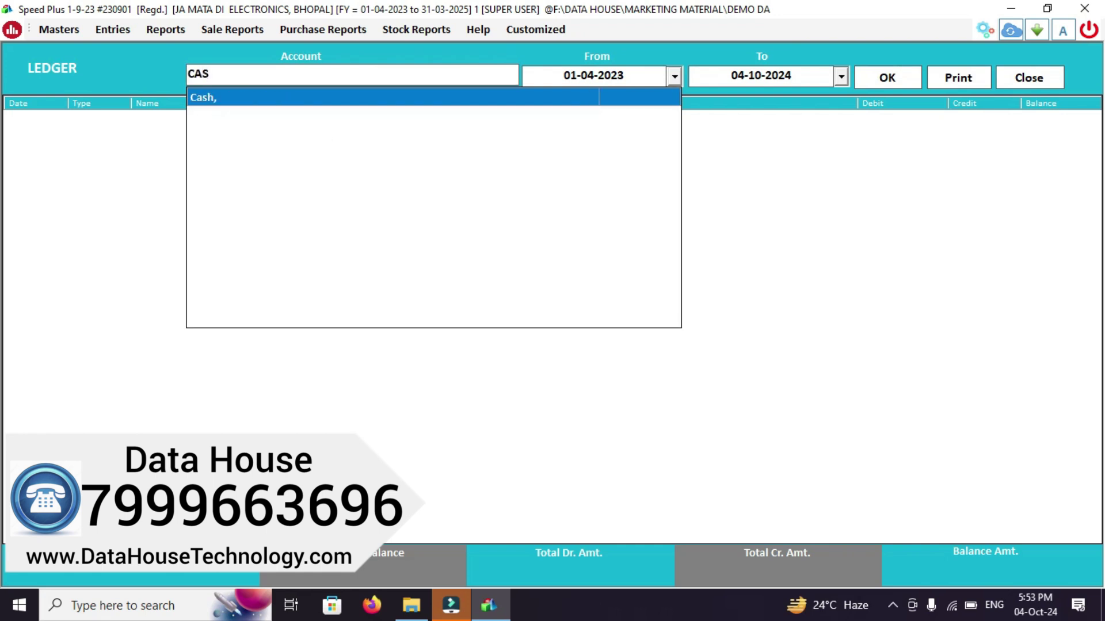
key("Return")
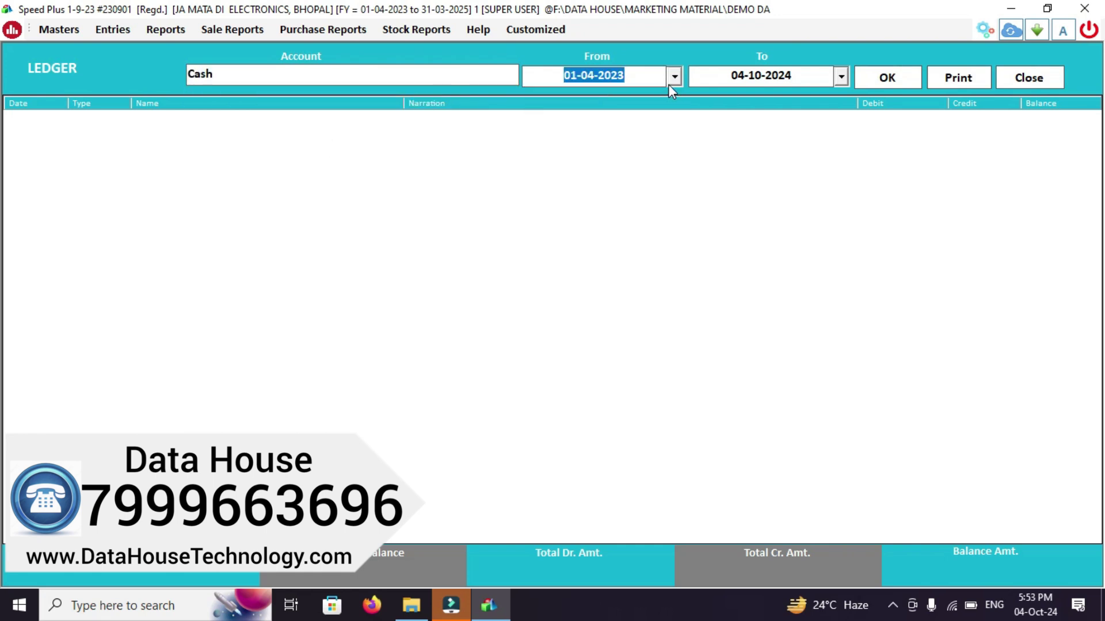
left_click(679, 75)
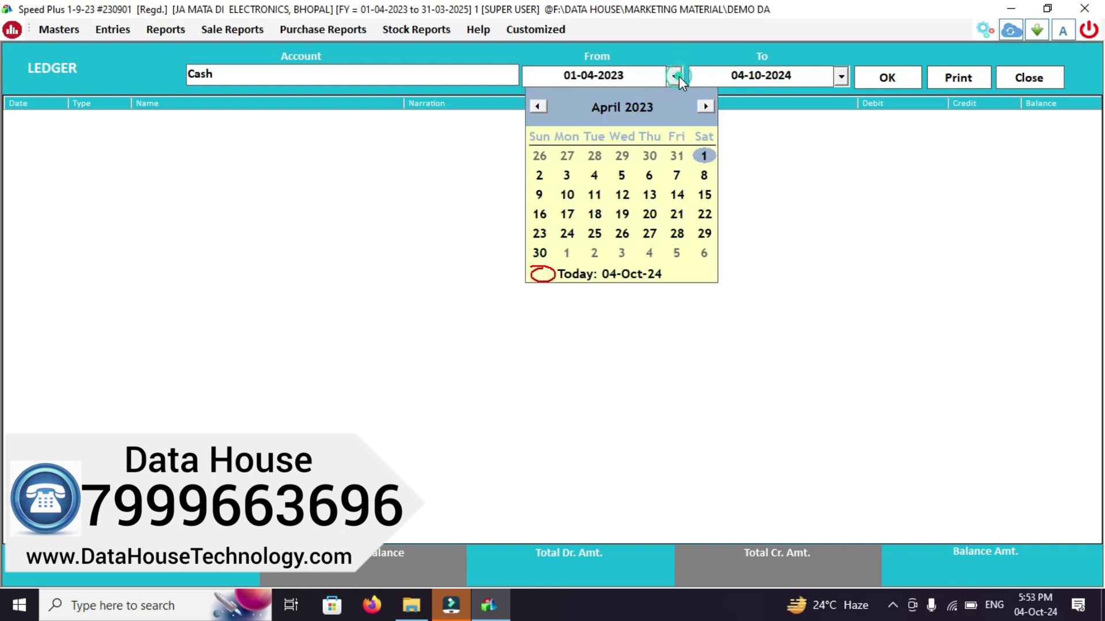
left_click(622, 79)
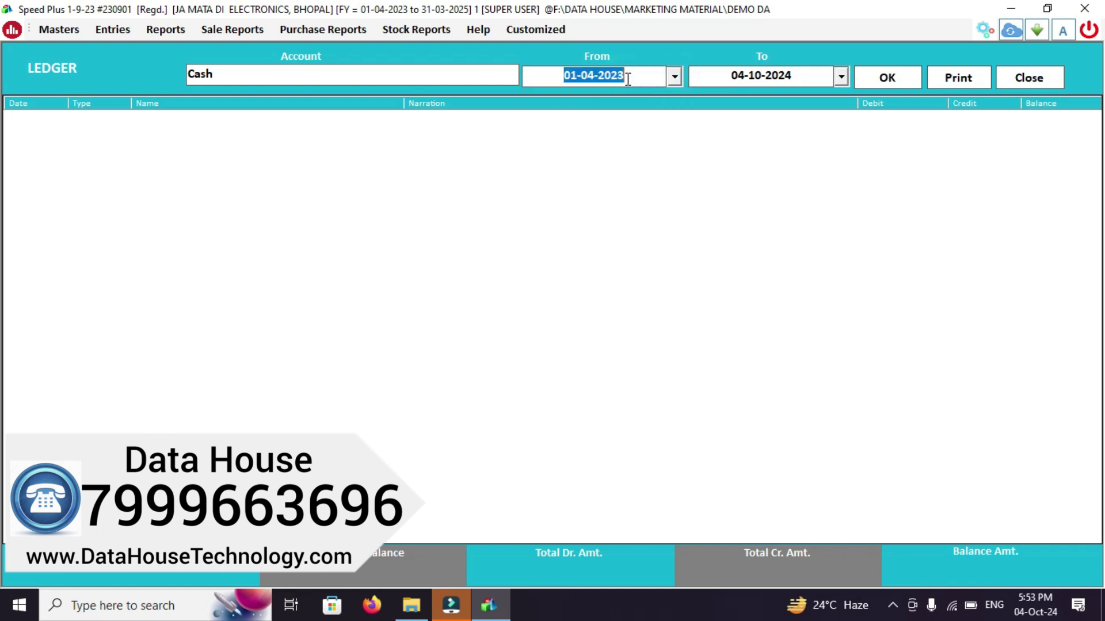
key("BackSpace")
type("4")
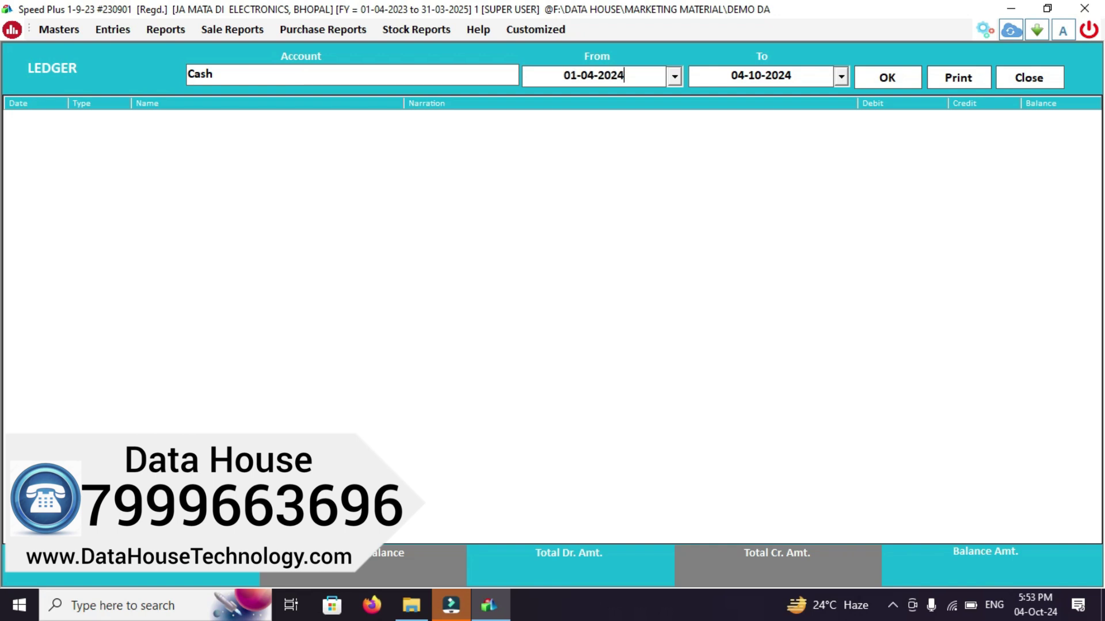
left_click(874, 85)
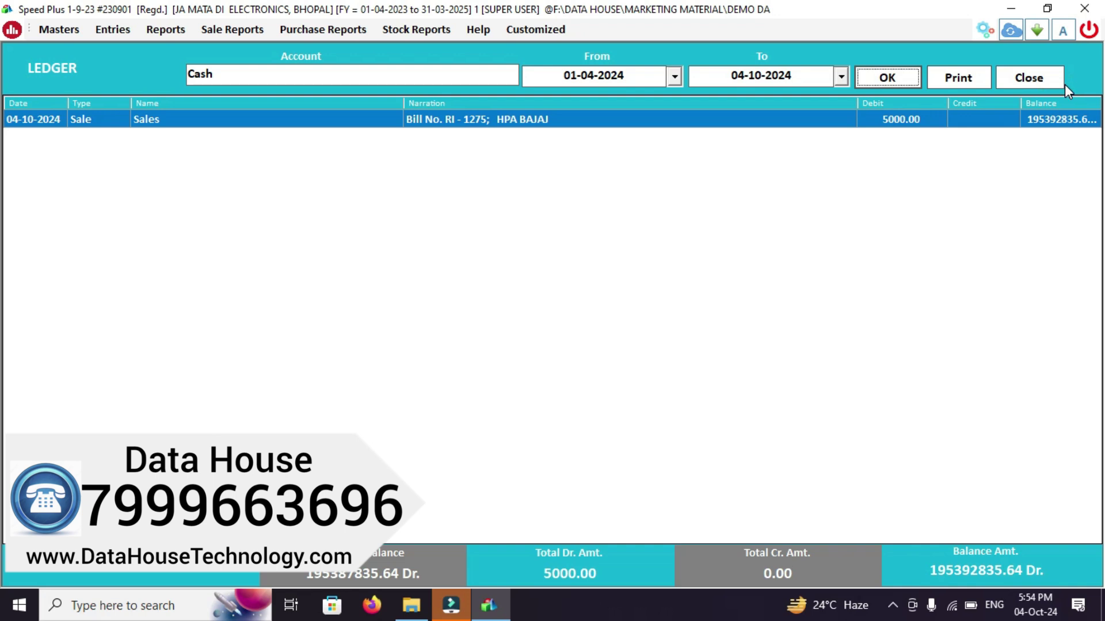
left_click(1046, 80)
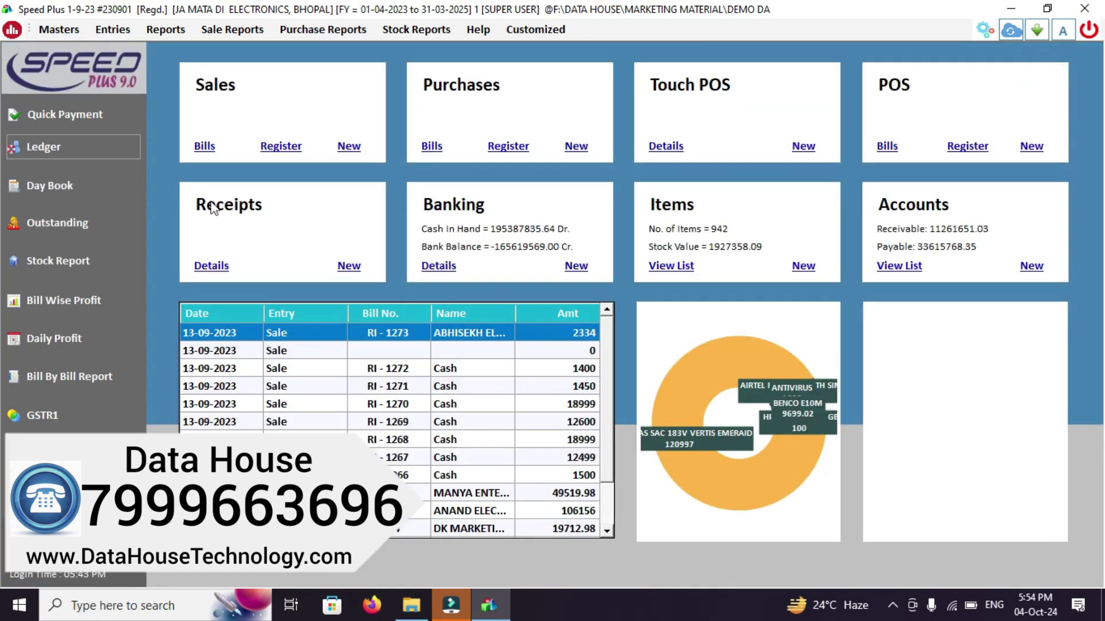
Save a Cash quick payment of 4000 to SACHIN MOBILE
left_click(65, 122)
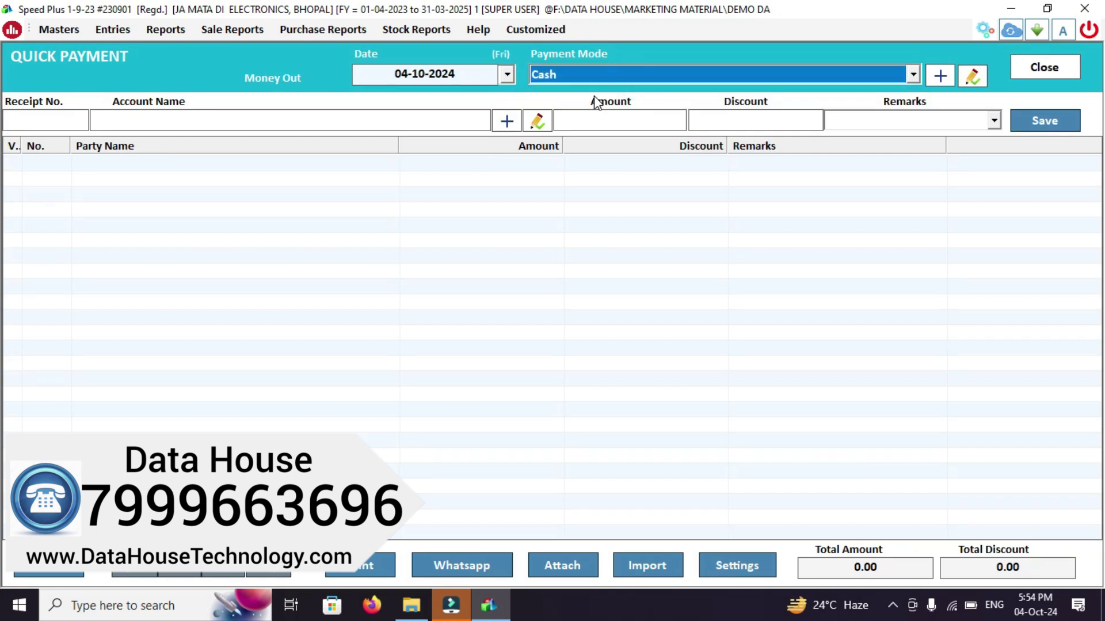
key("alt+Down")
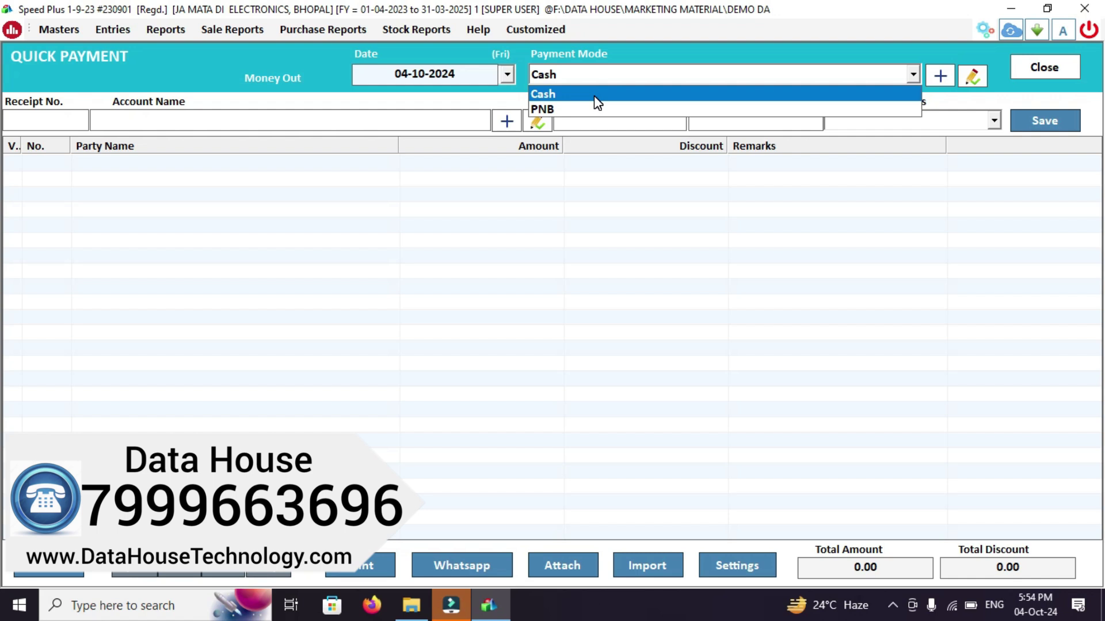
key("Return")
key("Return")
key("Return")
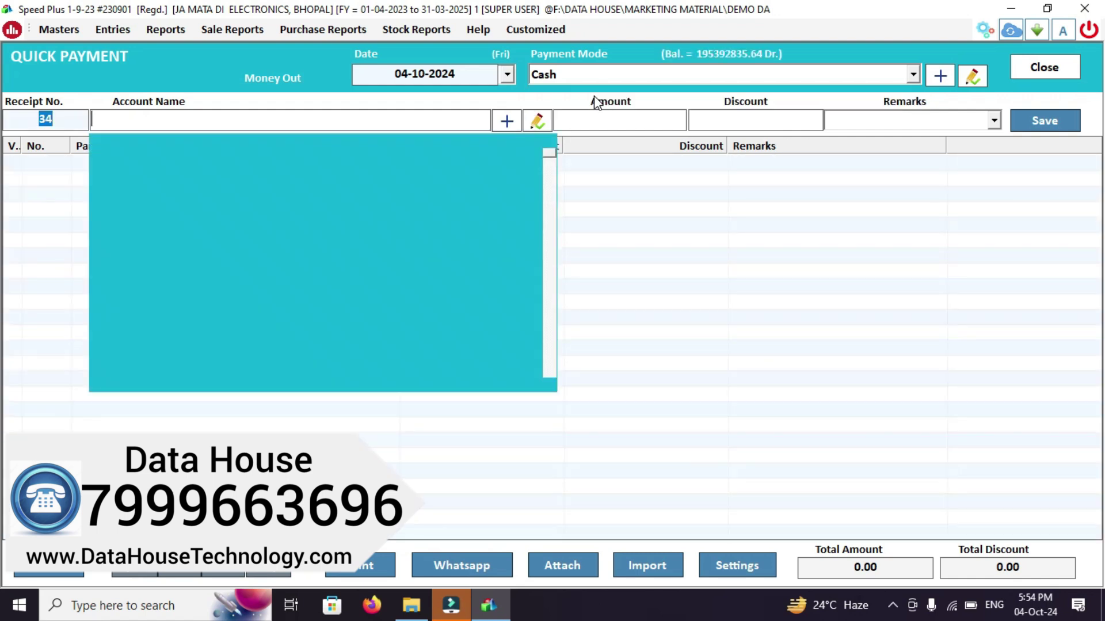
type("SACH")
key("Return")
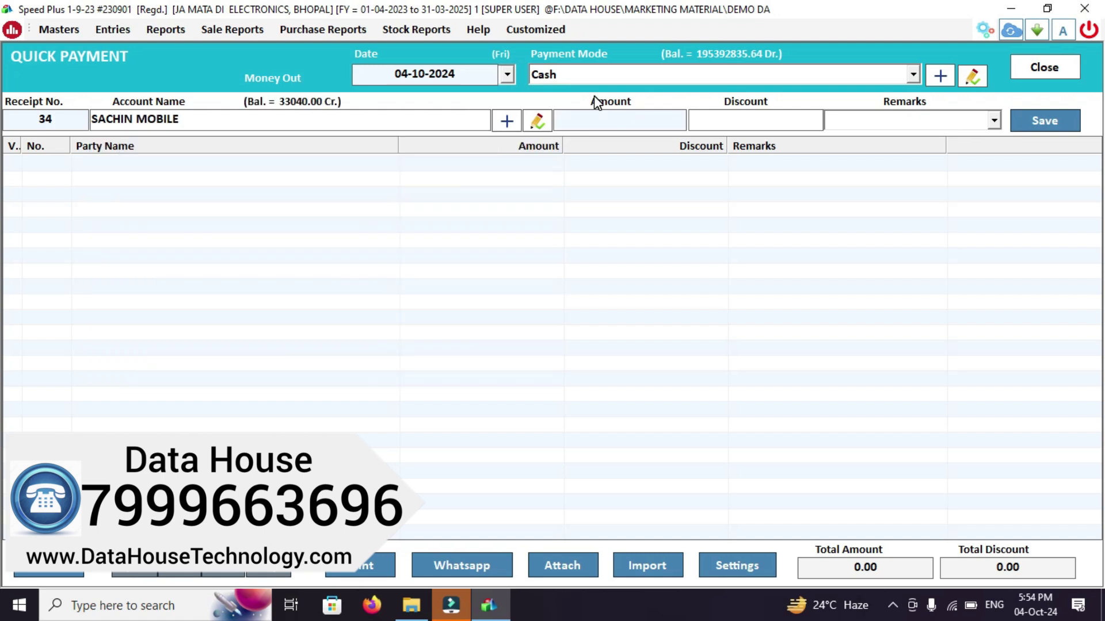
type("4000")
key("Return")
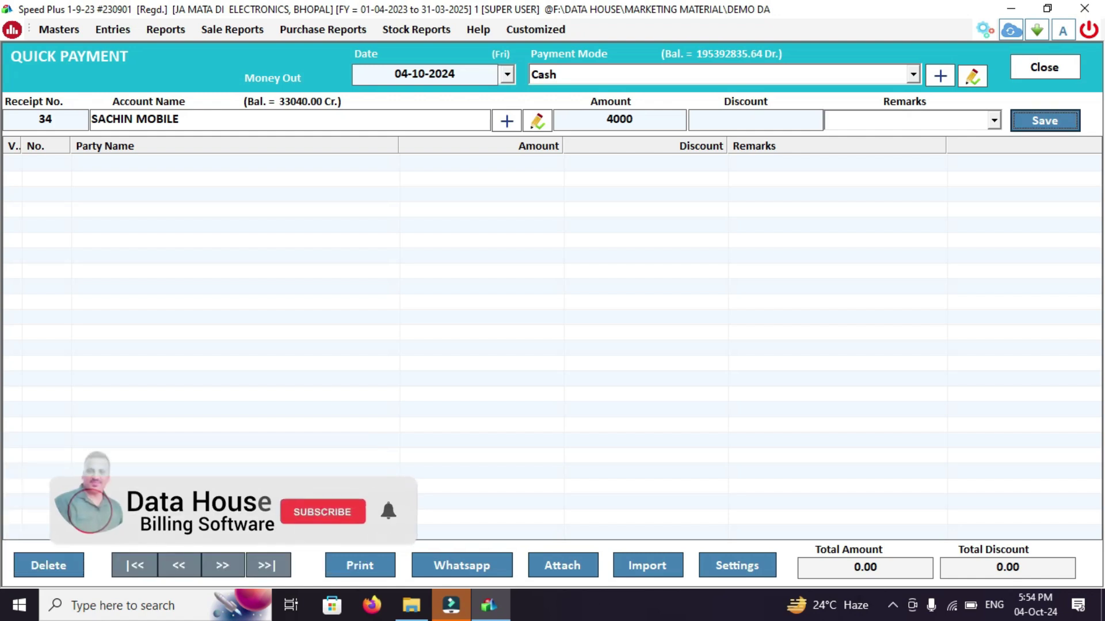
key("Return")
key("Return")
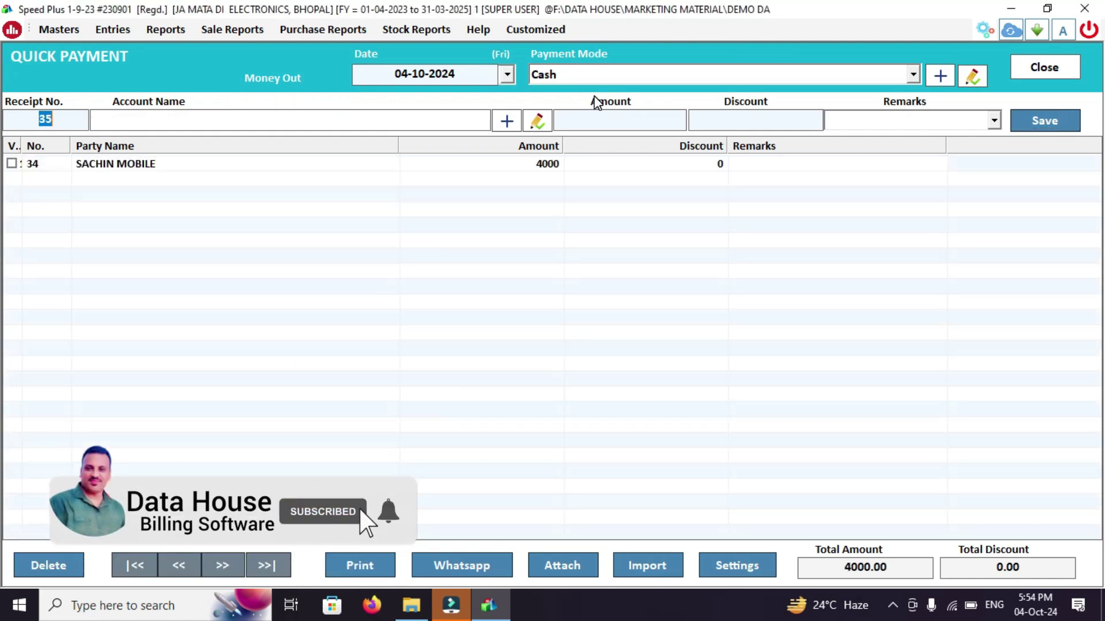
key("Escape")
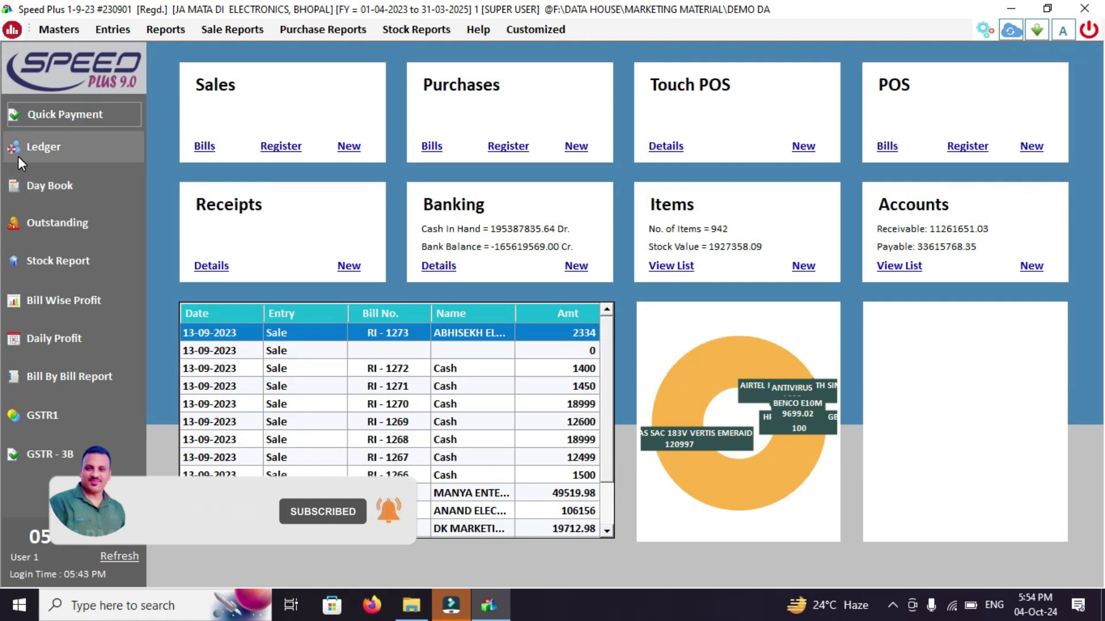
Check SACHIN MOBILE's ledger showing the 29040.00 Cr. balance, then close it
left_click(18, 157)
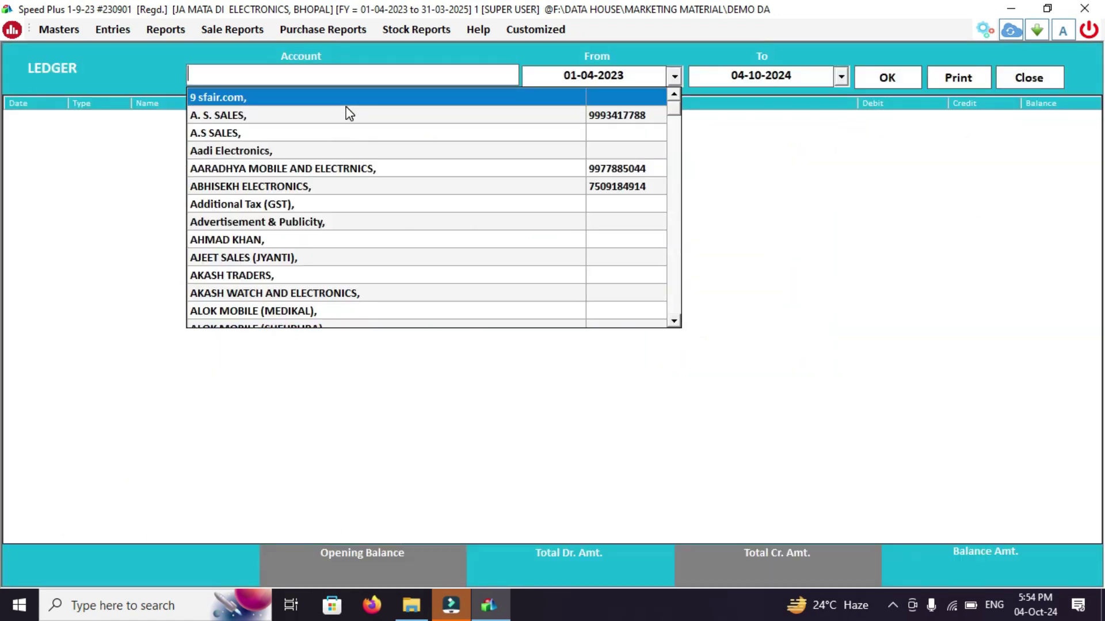
type("SACHIN")
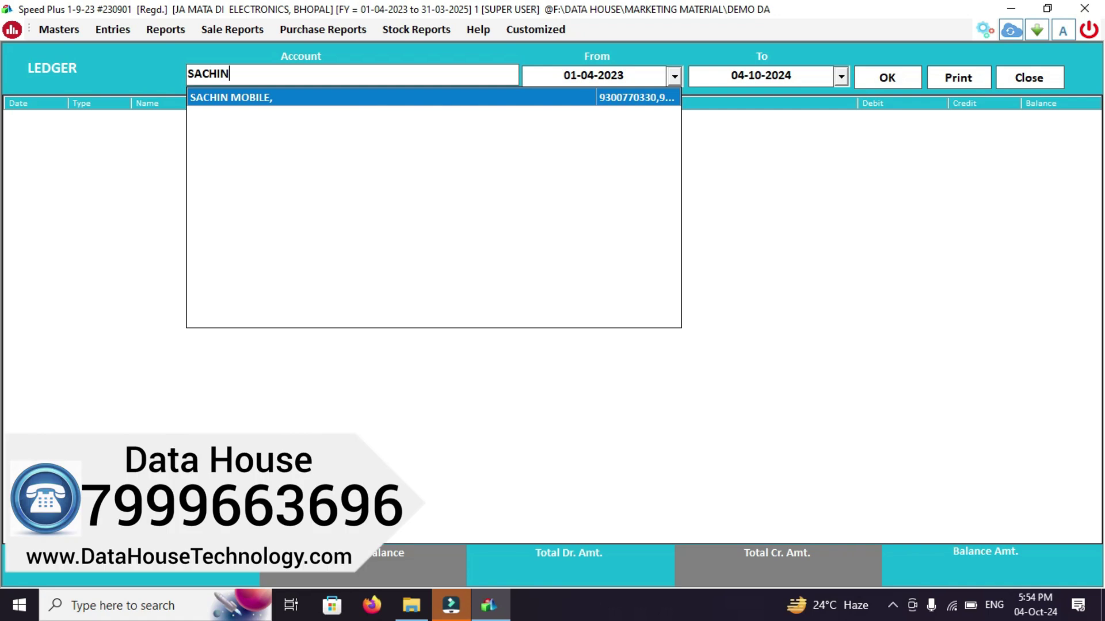
key("Return")
key("Return")
key("Return")
key("Return")
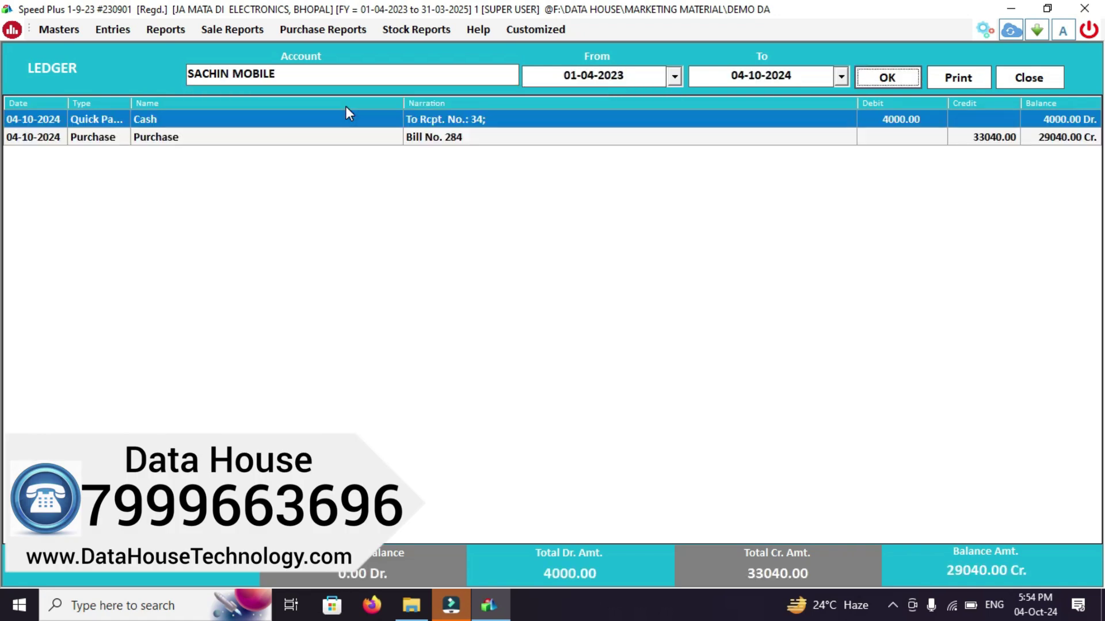
left_click(1050, 79)
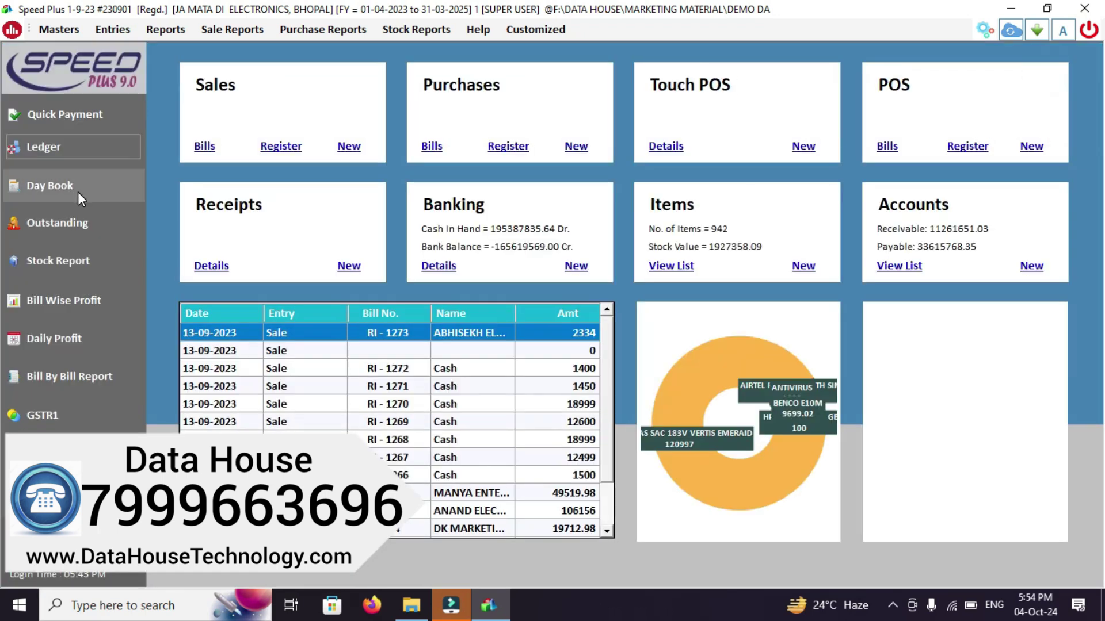
left_click(64, 335)
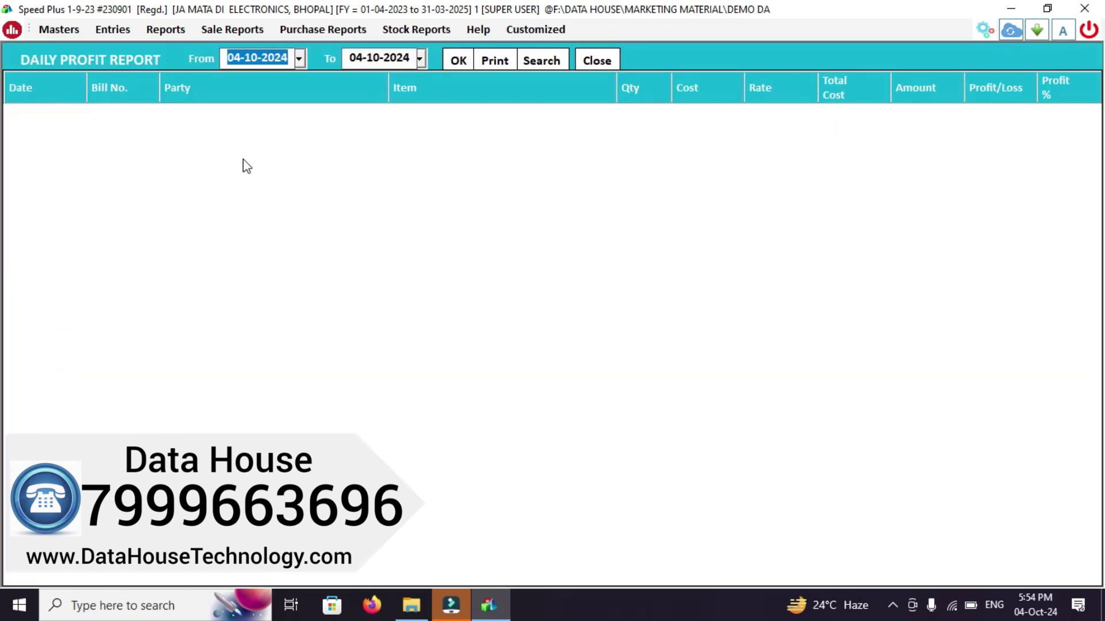
left_click(459, 63)
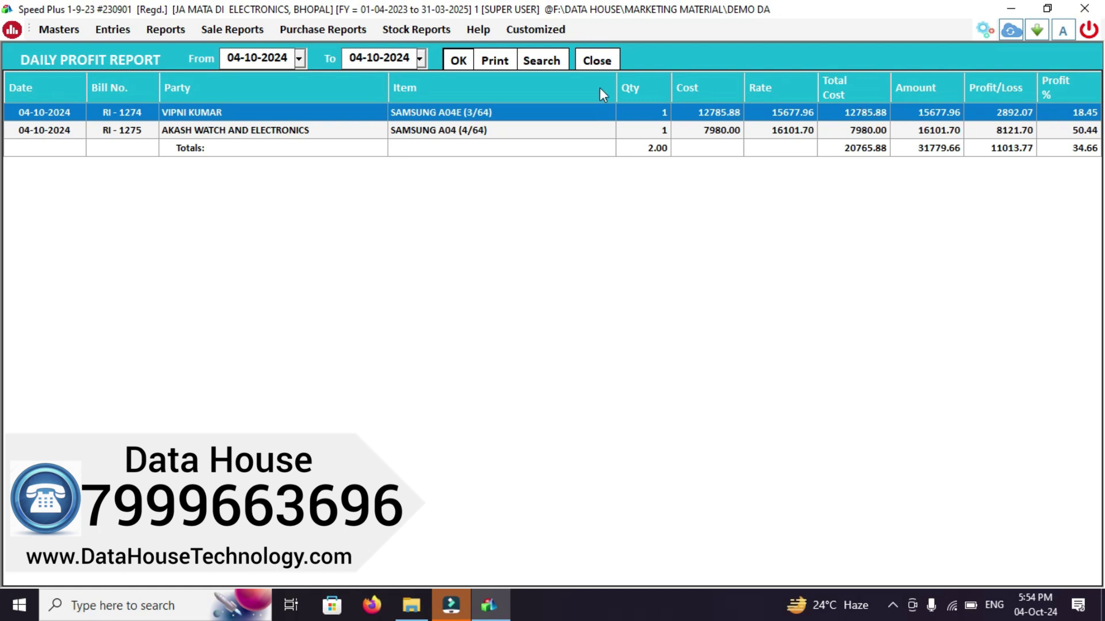
left_click(599, 61)
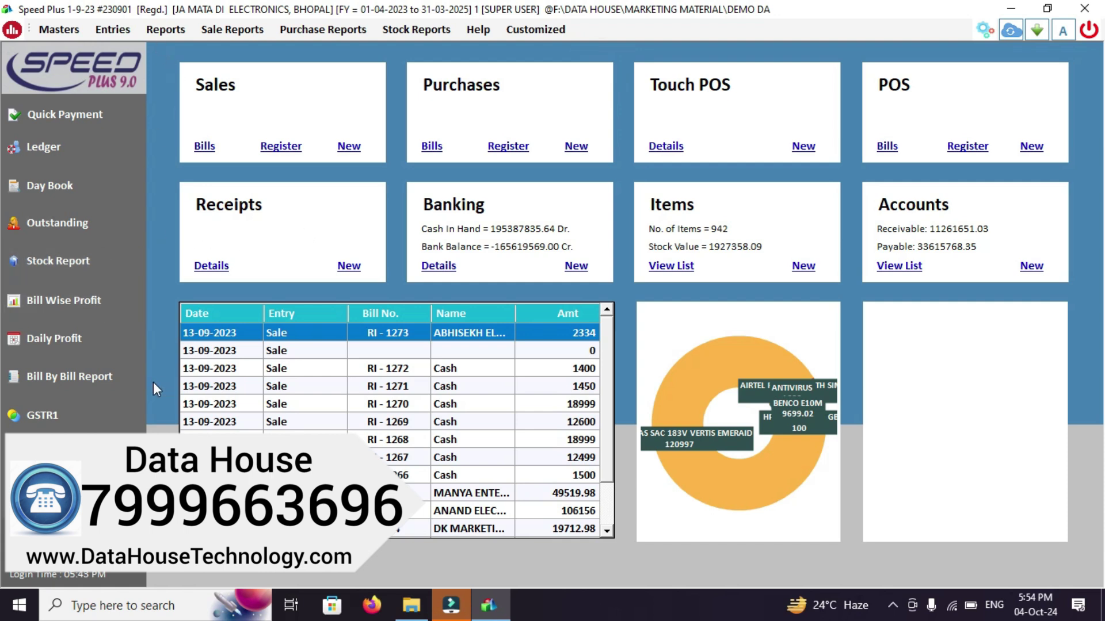
left_click(81, 415)
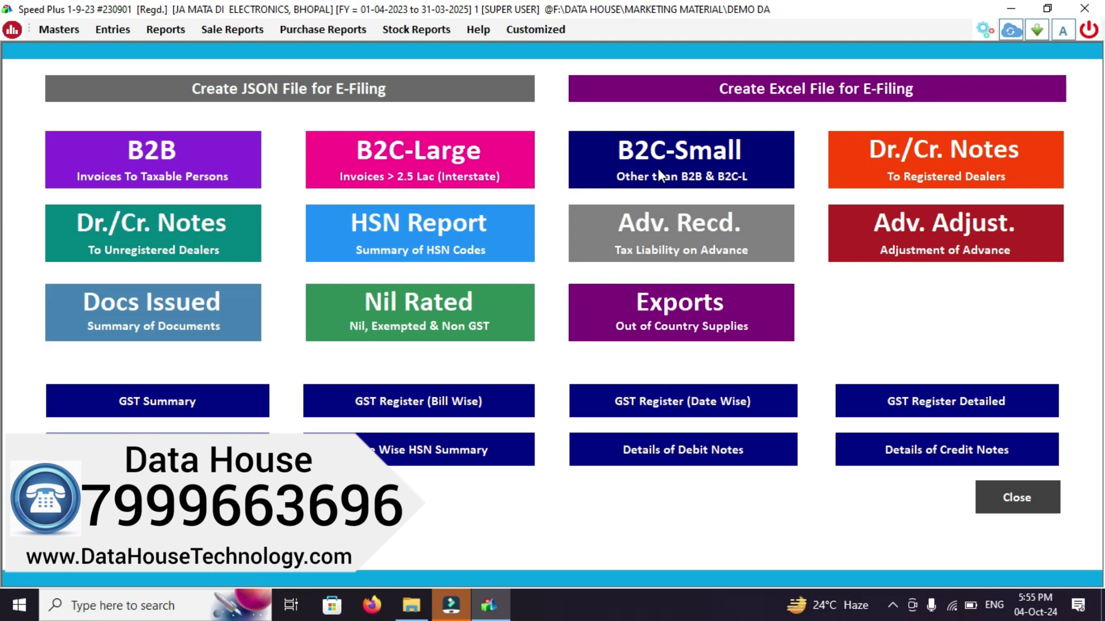
left_click(205, 402)
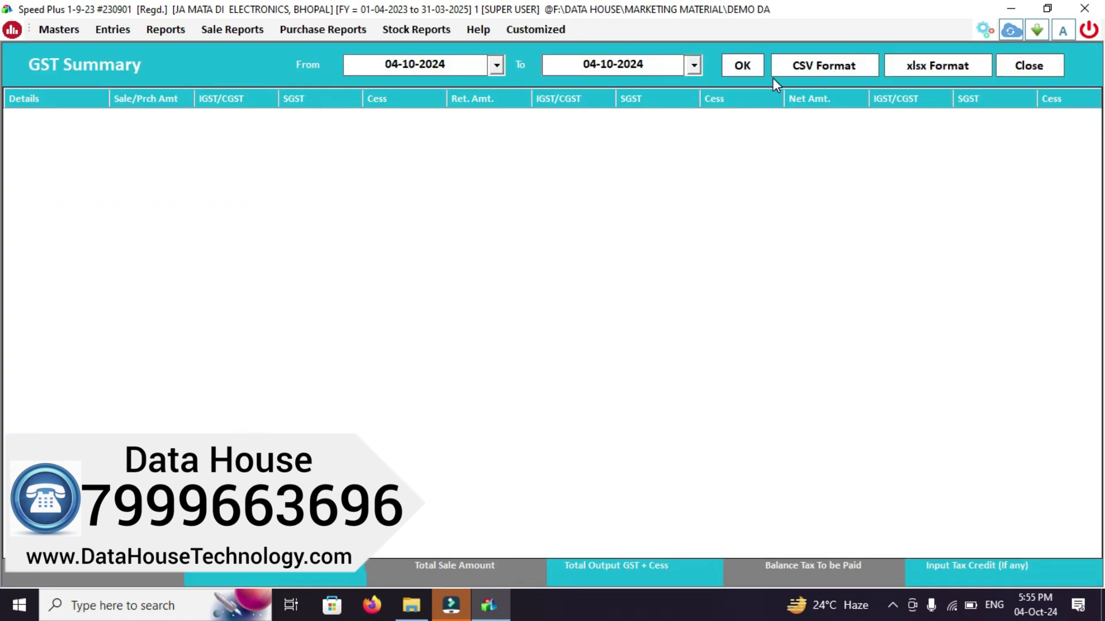
left_click(744, 74)
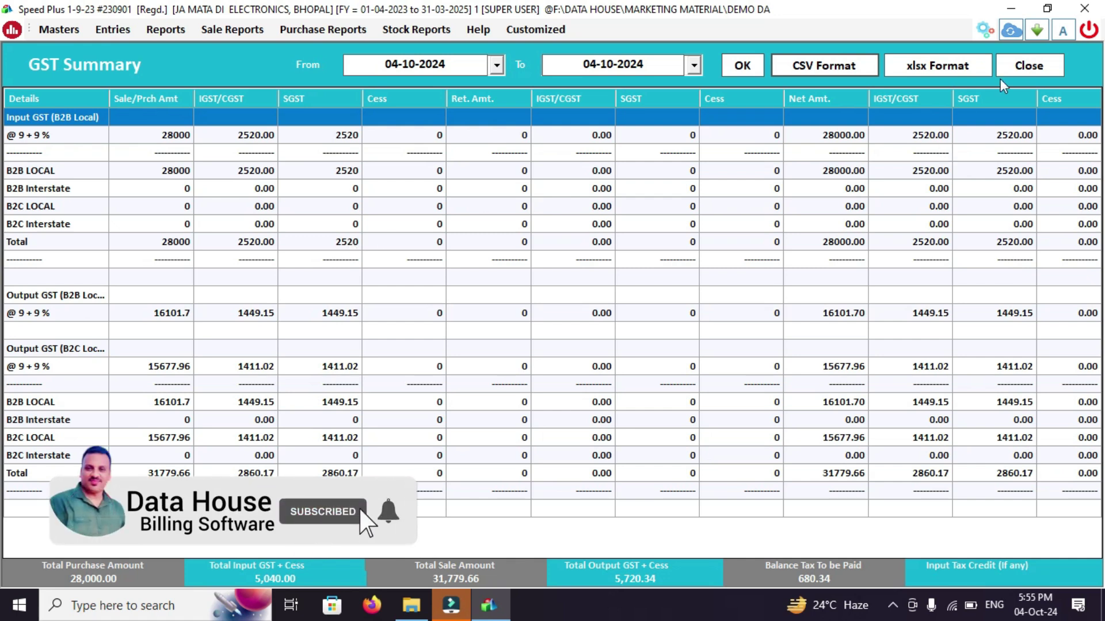
left_click(1021, 69)
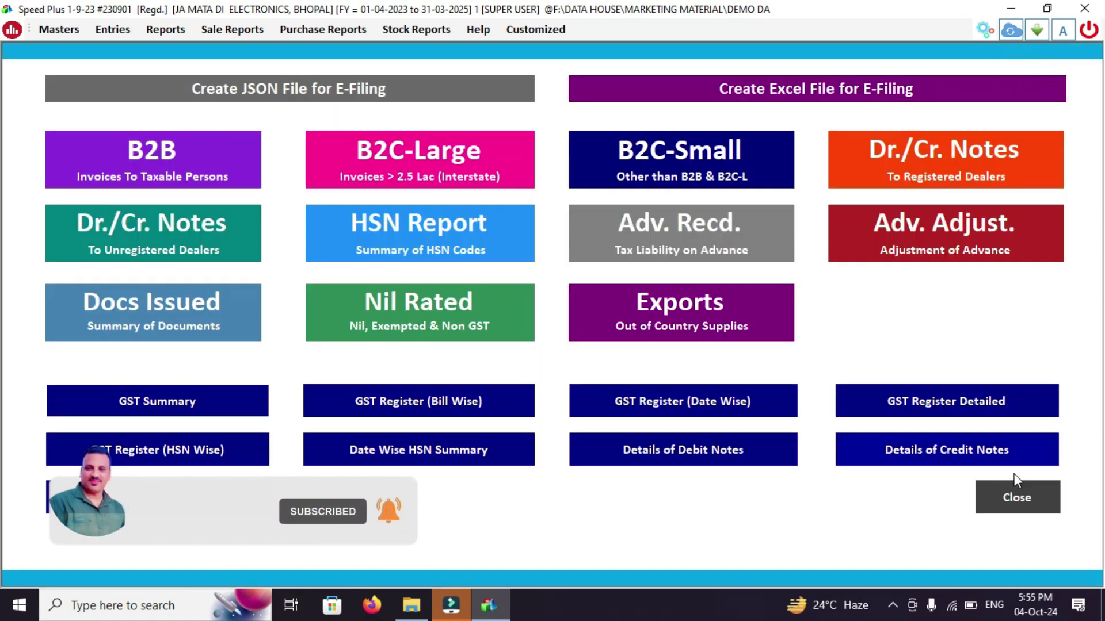
left_click(1032, 499)
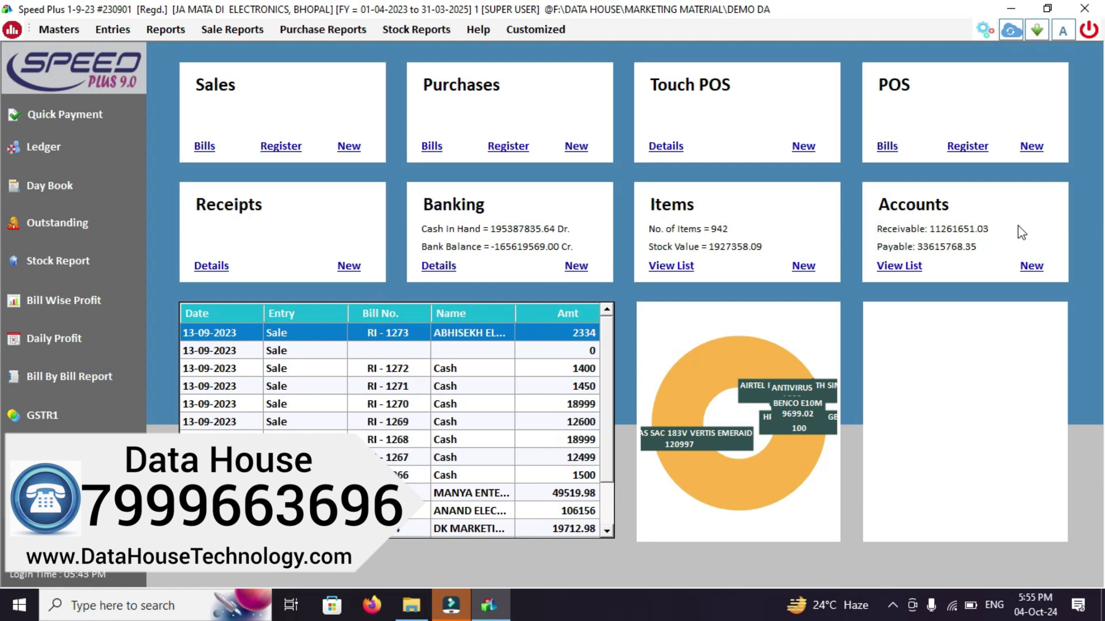
left_click(481, 32)
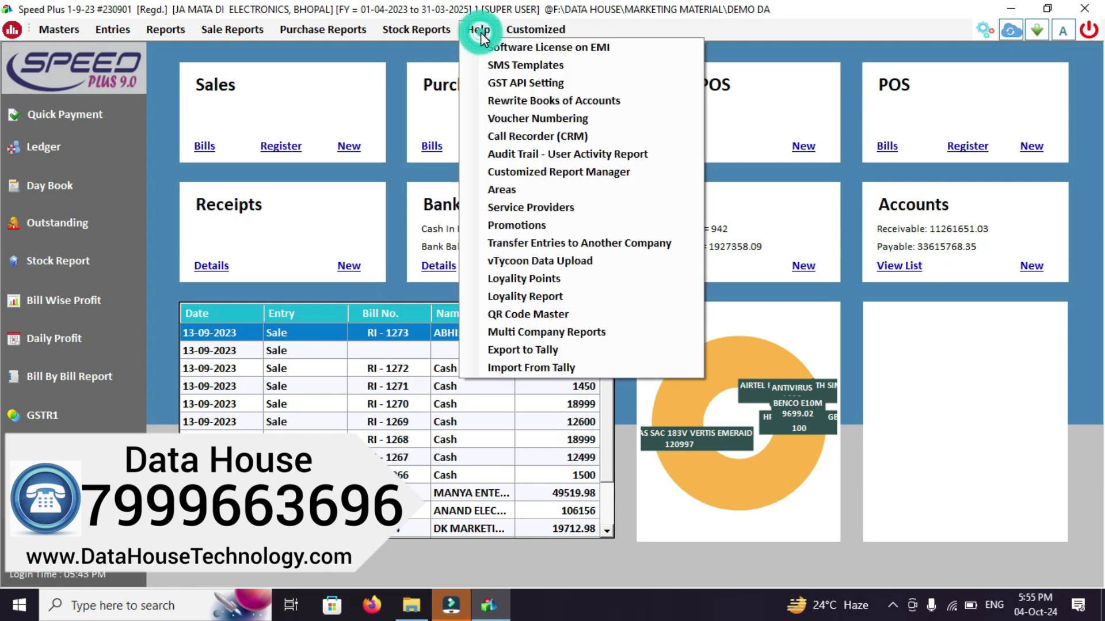
left_click(536, 225)
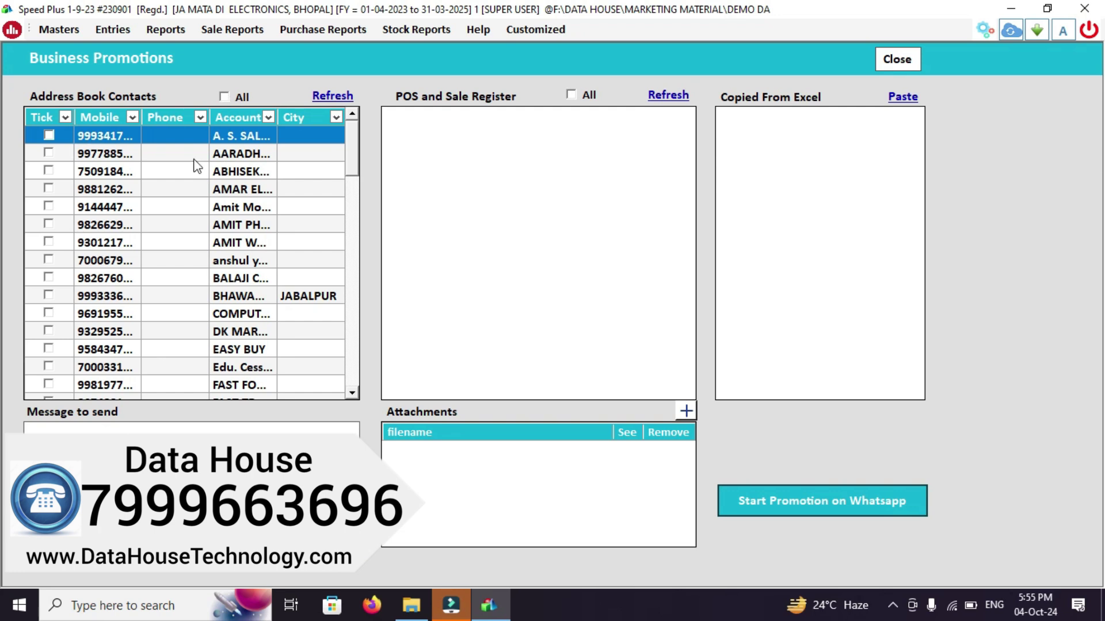
left_click(355, 142)
left_click_drag(355, 142, 343, 376)
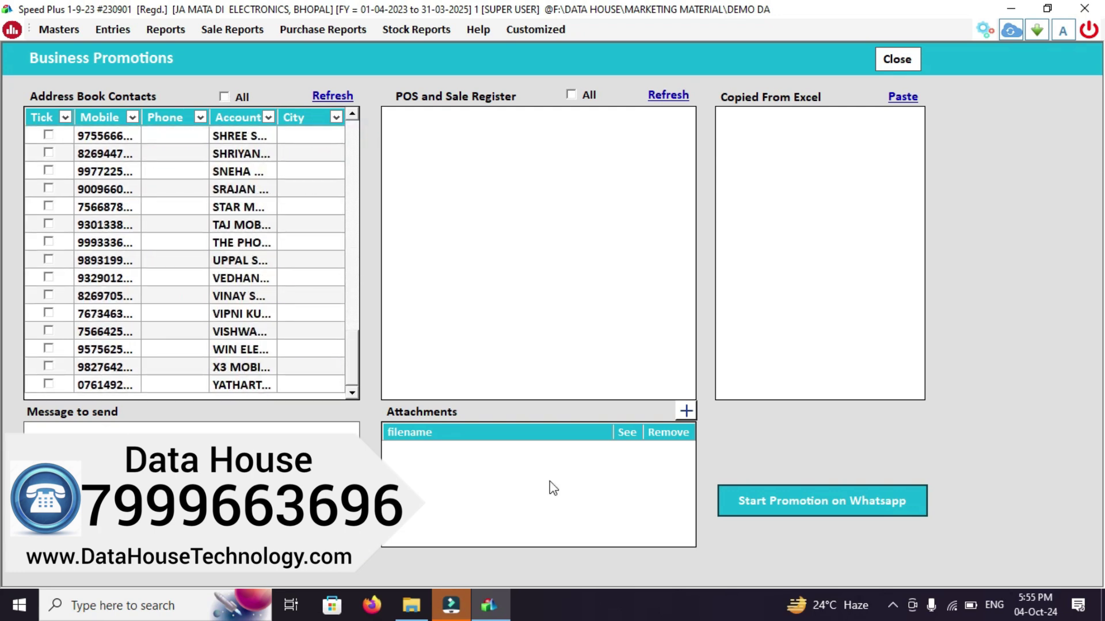
left_click(909, 57)
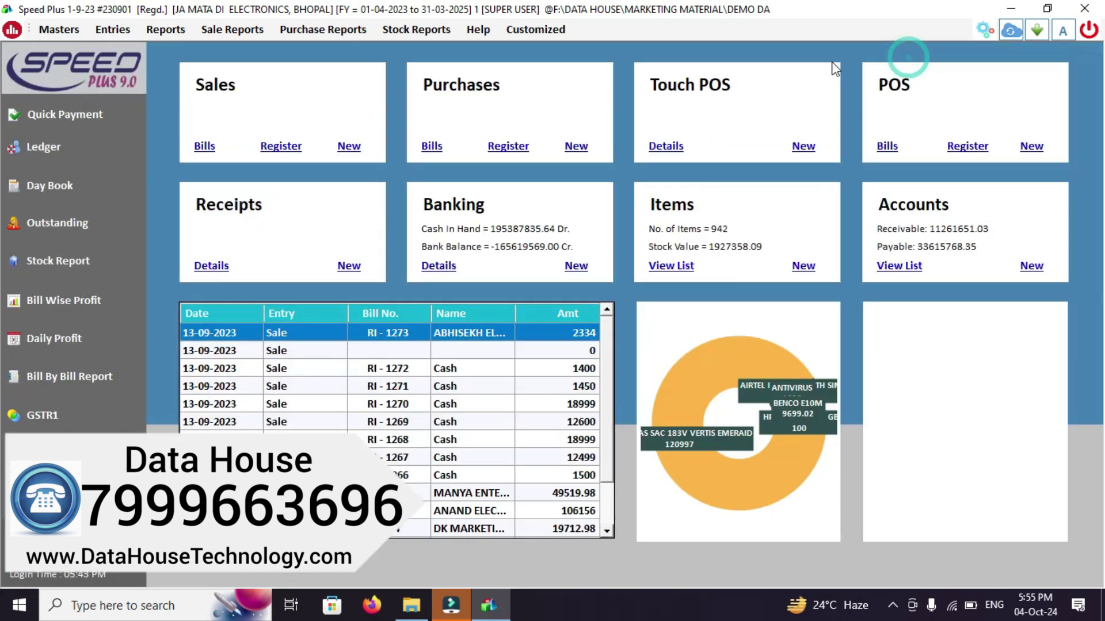
left_click(471, 27)
left_click(507, 64)
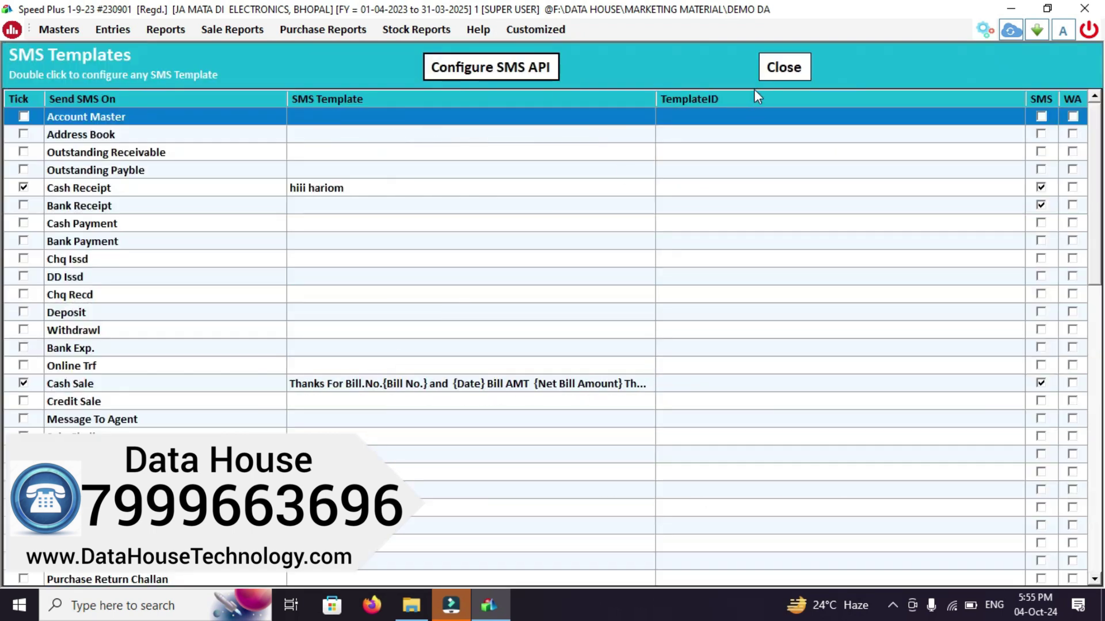
left_click(773, 68)
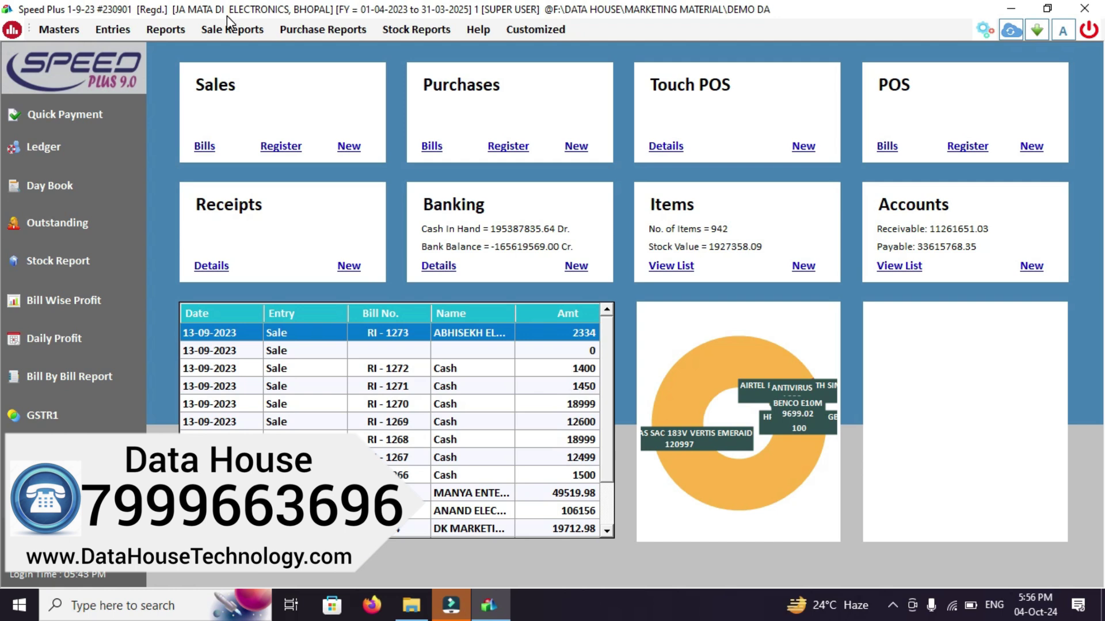
Reopen JA MATA DI ELECTRONICS, log in with the user name and password, and dismiss the utilities list
left_click(1089, 32)
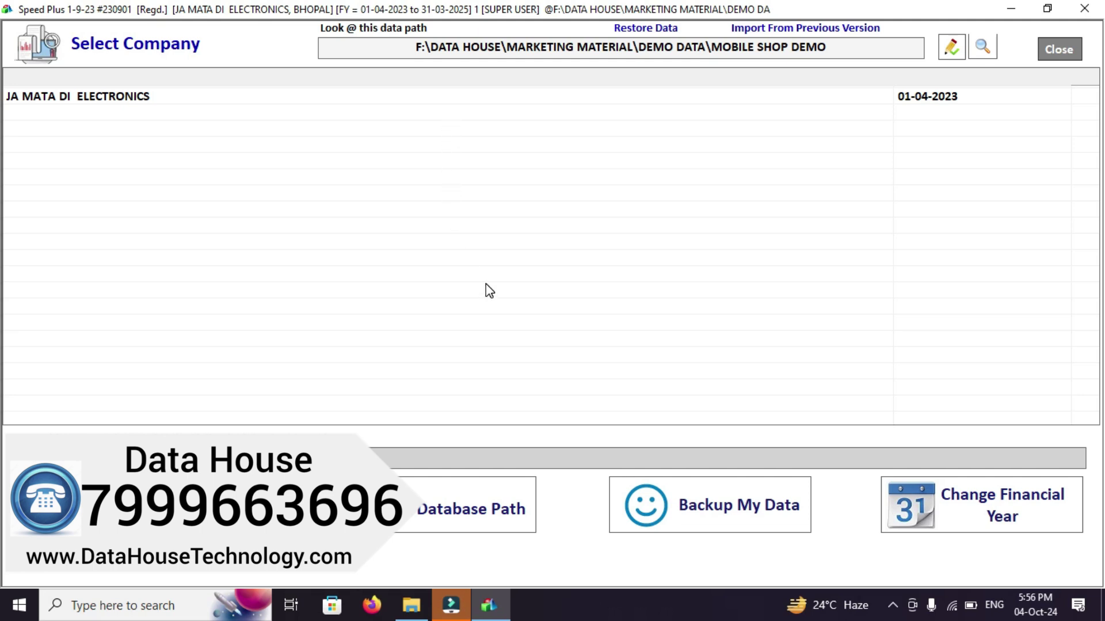
left_click(607, 96)
double_click(610, 103)
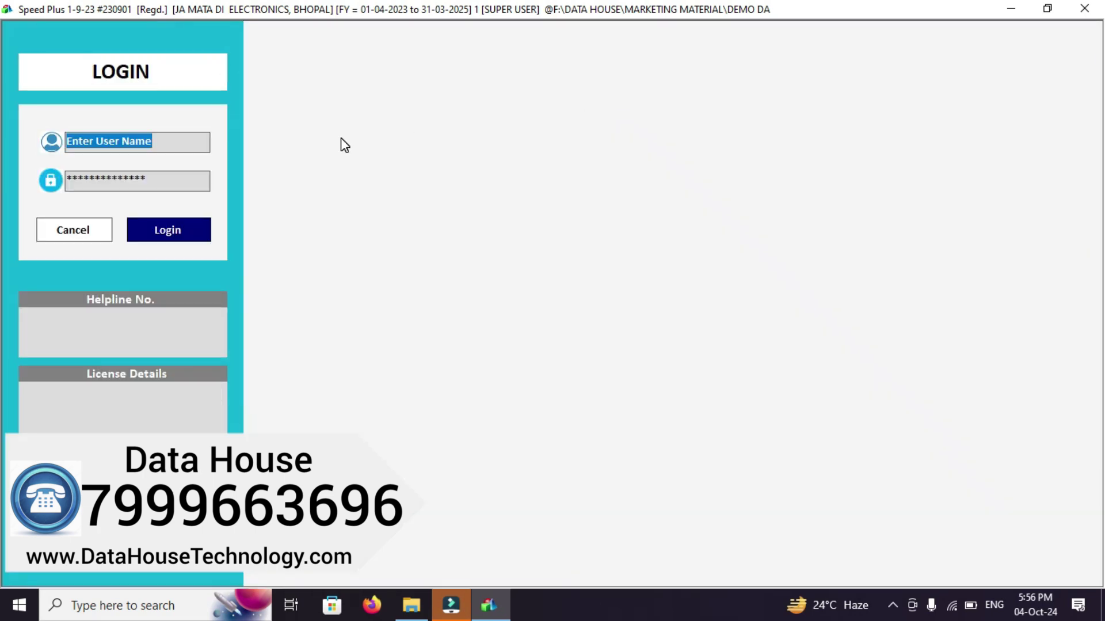
type("1")
key("Return")
type("1")
key("Return")
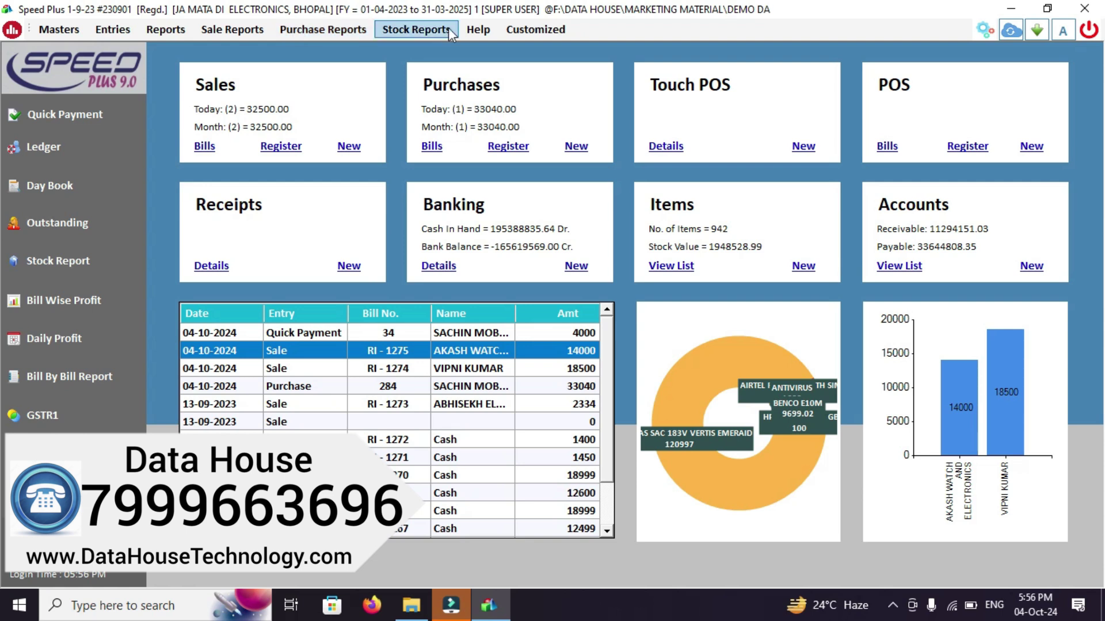
left_click(481, 29)
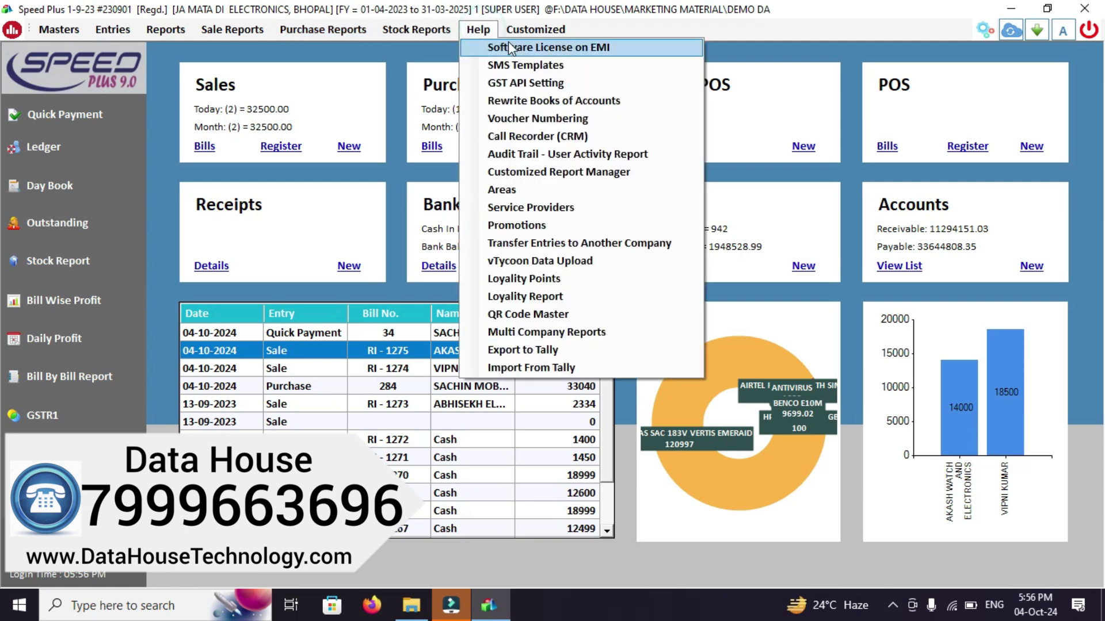
left_click(525, 84)
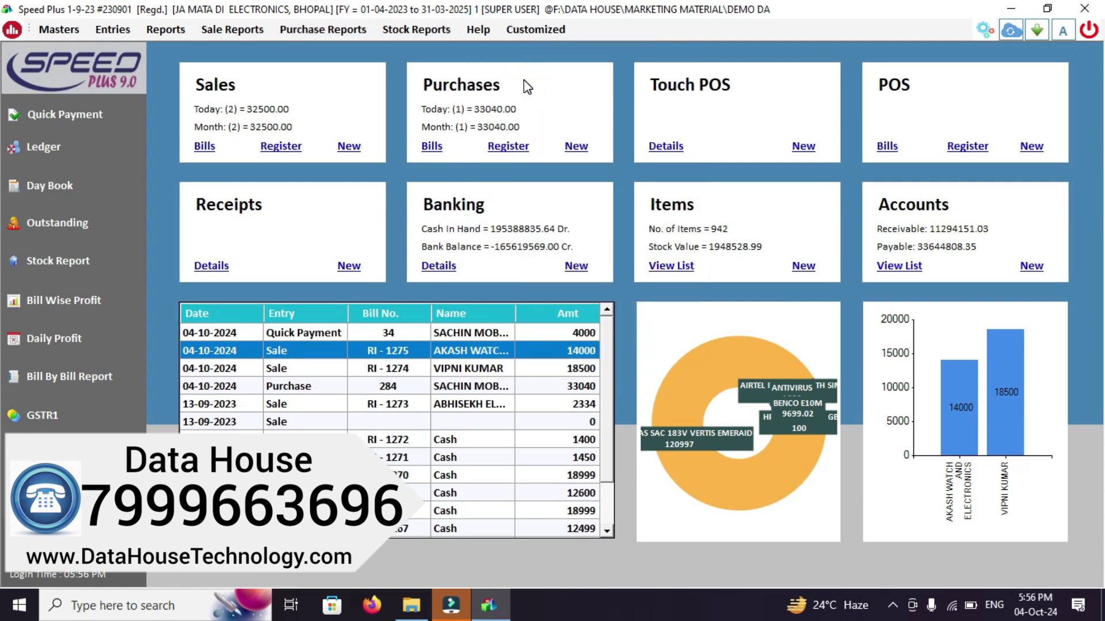